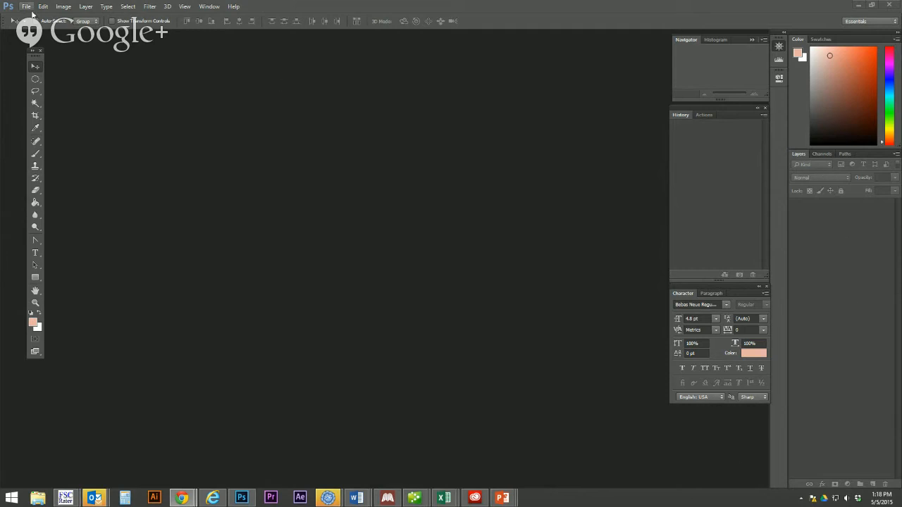
- Create a new document 851 pixels wide and 315 pixels high
left_click(30, 8)
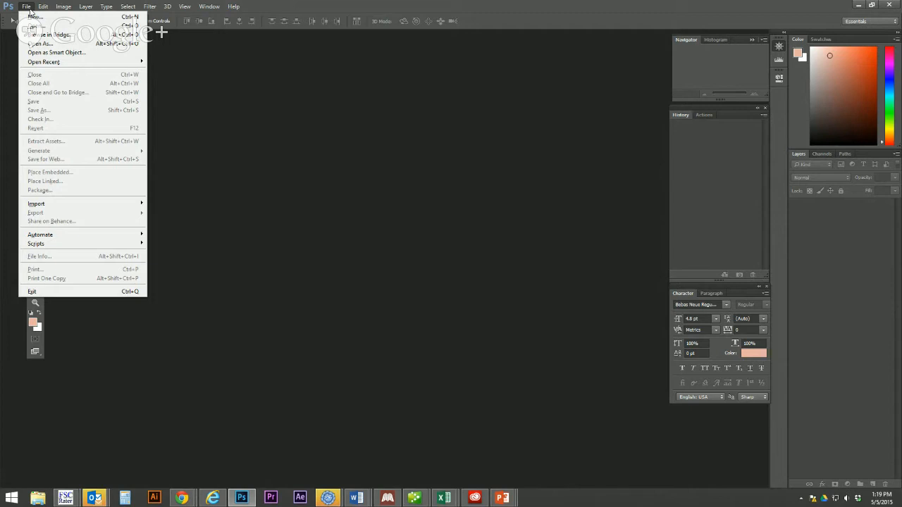
left_click(33, 16)
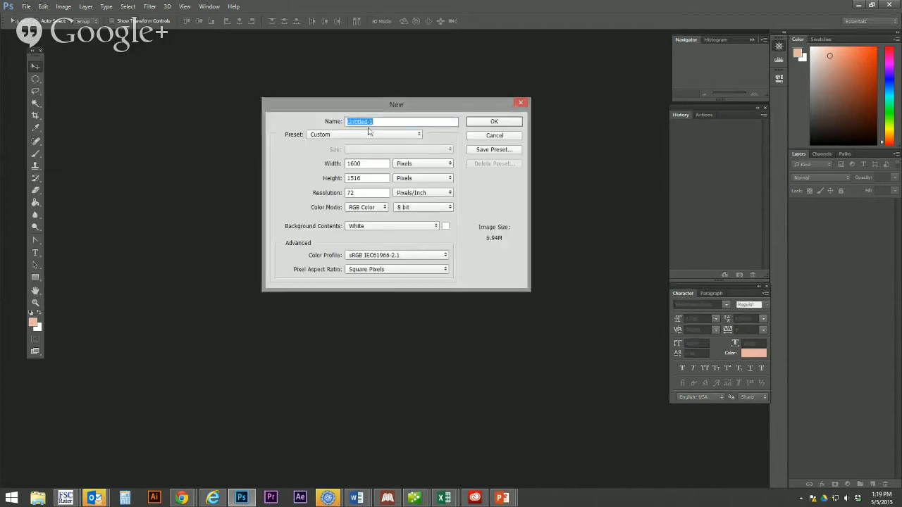
left_click(375, 164)
left_click_drag(376, 165, 339, 167)
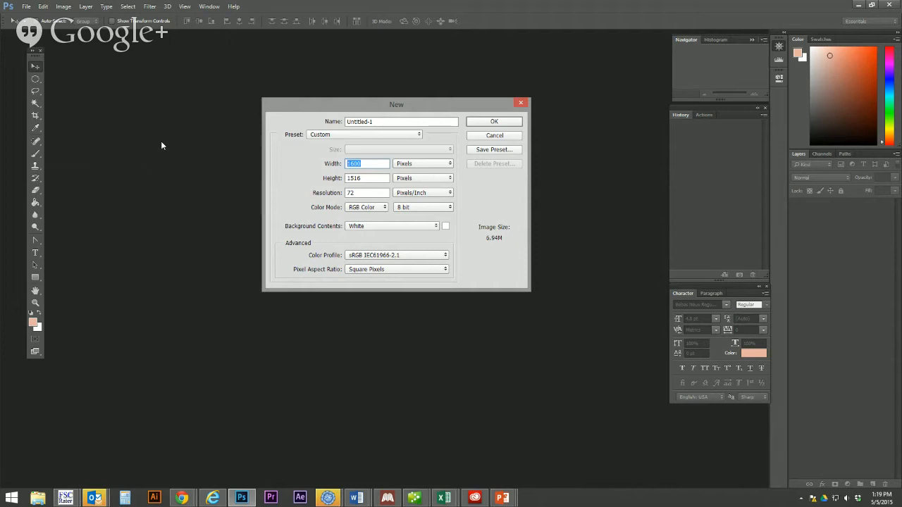
type("851")
key("Tab")
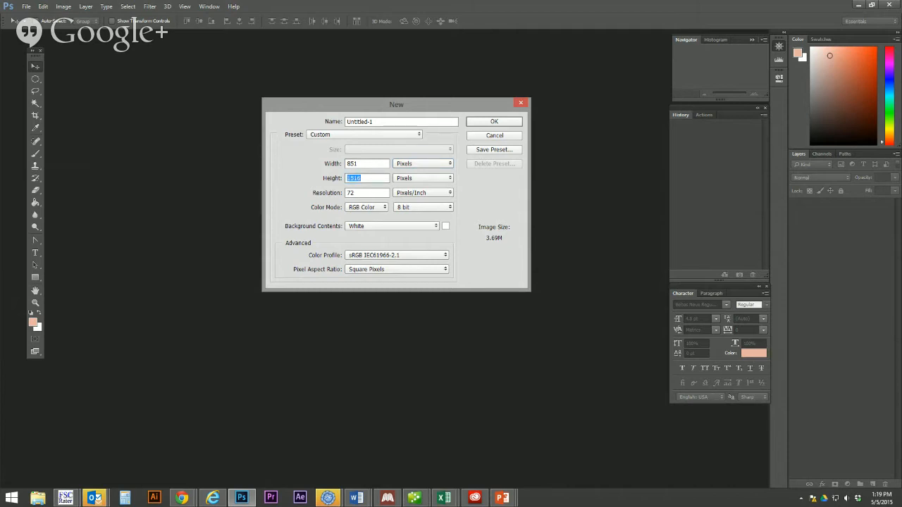
type("315")
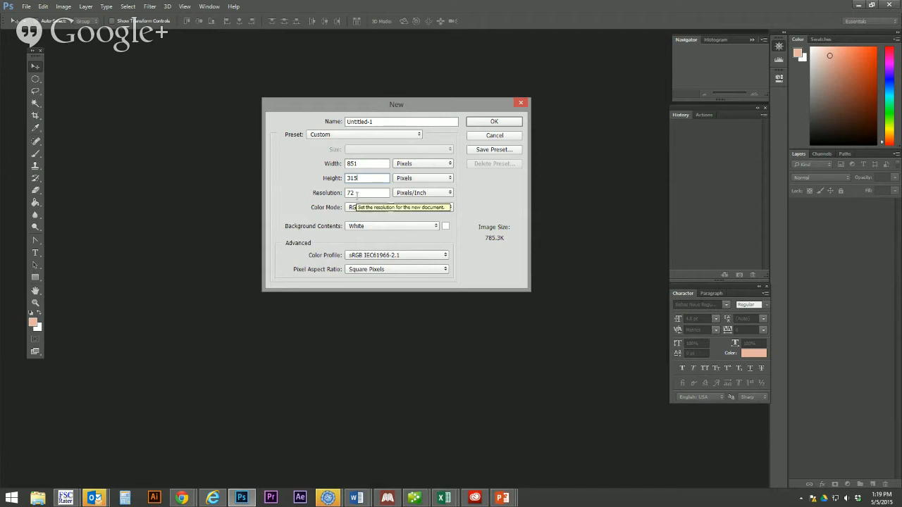
left_click(493, 121)
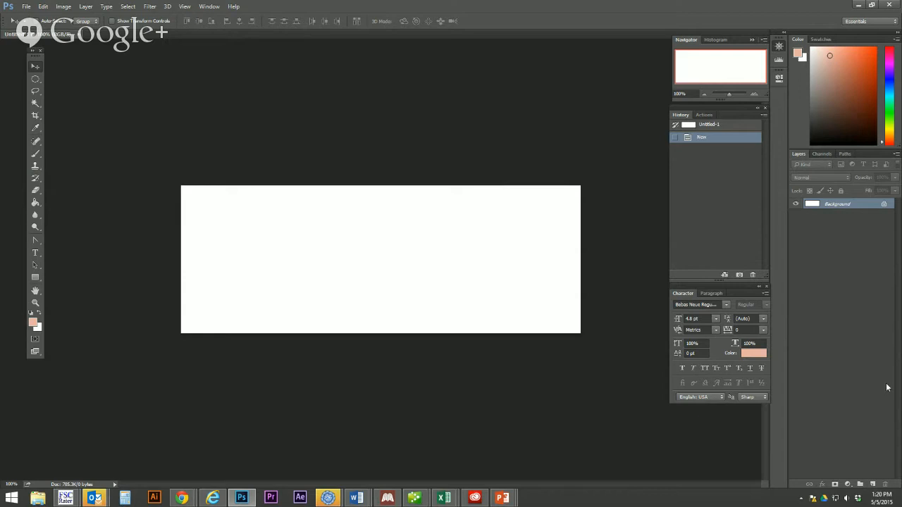
- Add a new layer and fill it with orange, colour ff5a00, using the Paint Bucket
left_click(872, 485)
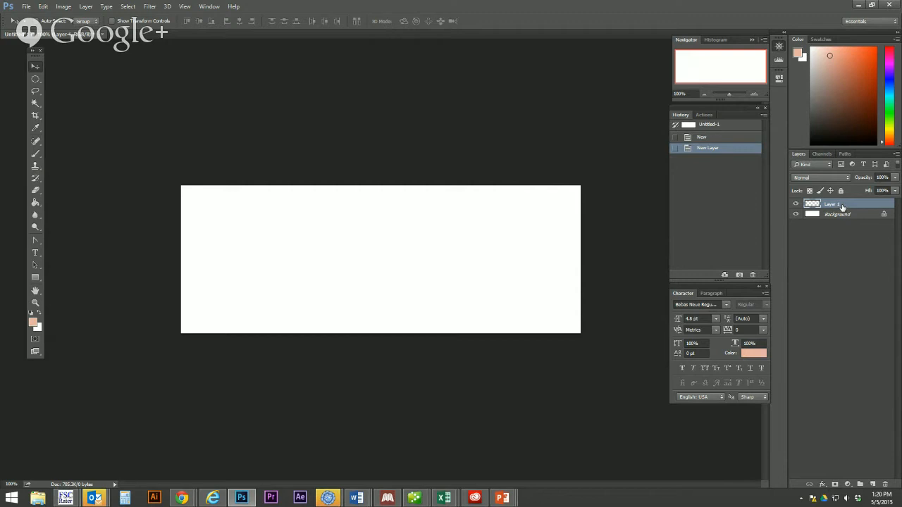
left_click(32, 323)
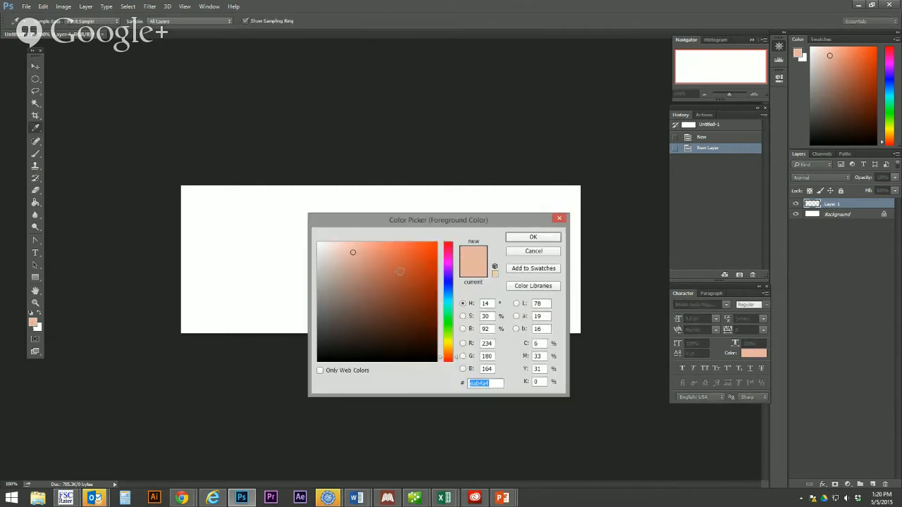
left_click(435, 243)
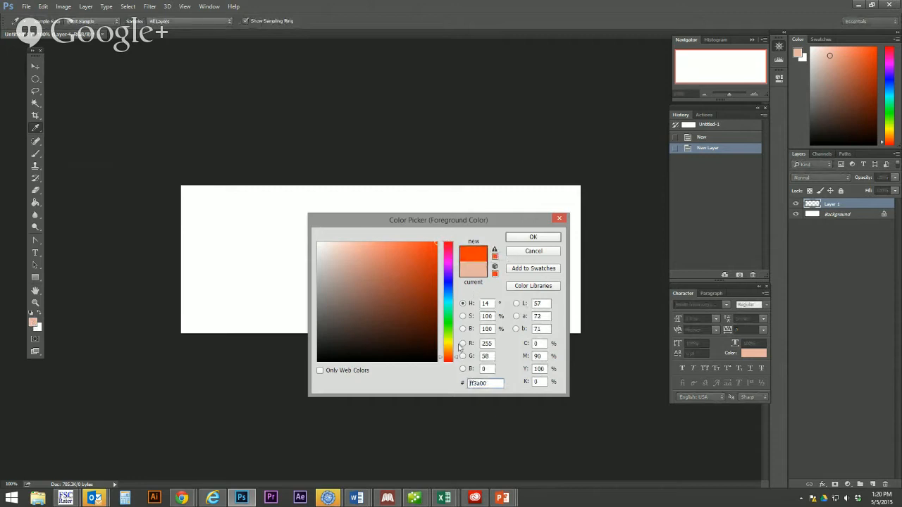
left_click(454, 355)
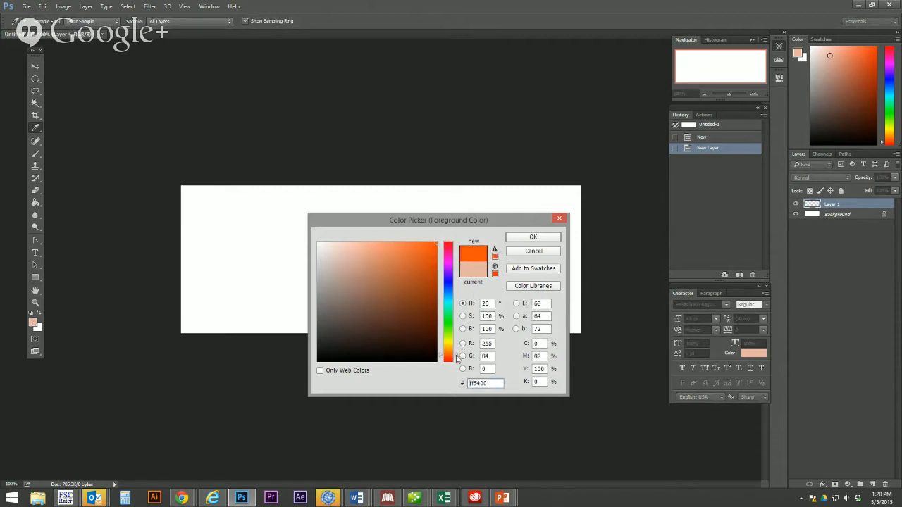
left_click(519, 237)
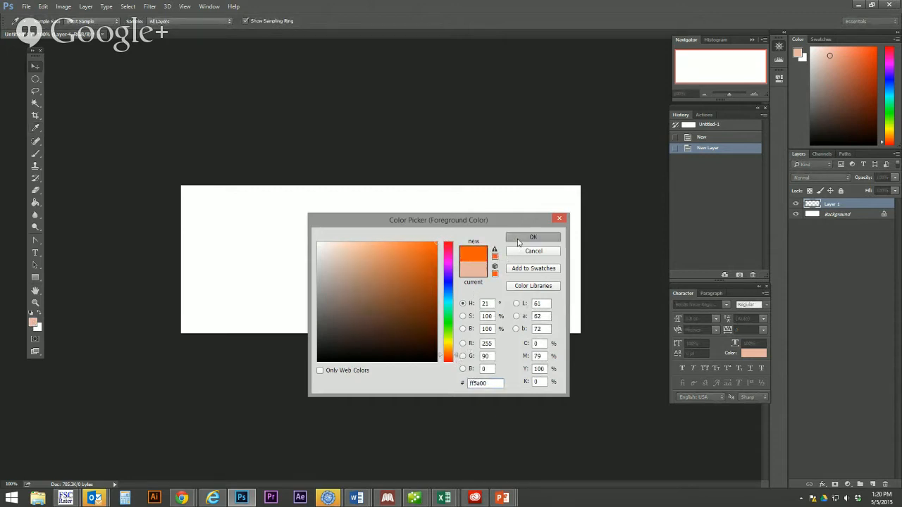
key("v")
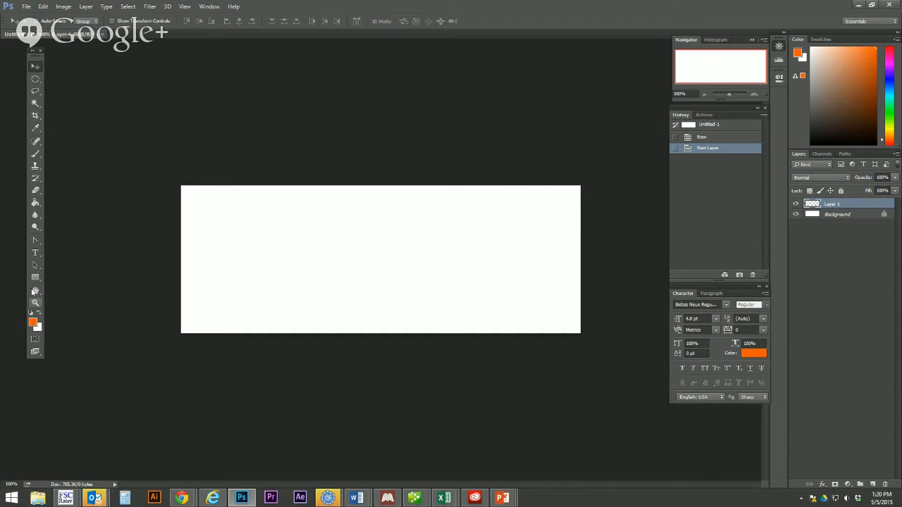
left_click(34, 205)
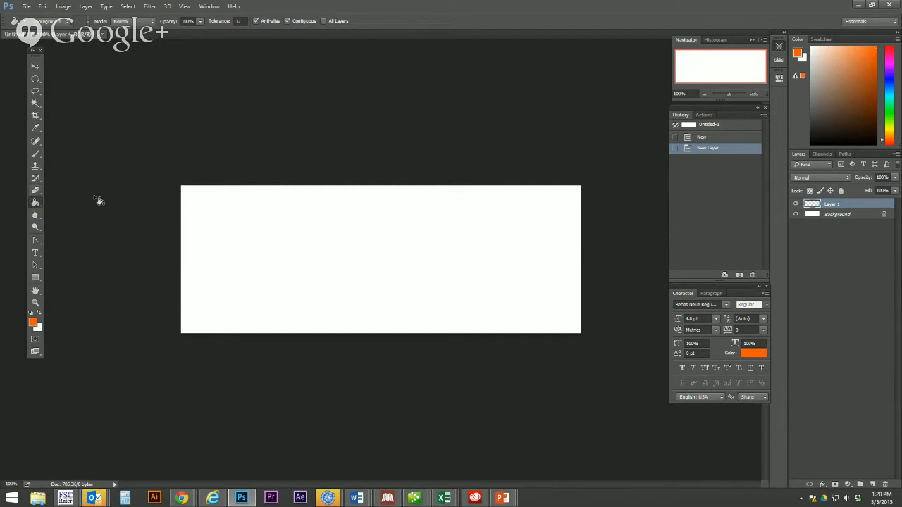
left_click(255, 210)
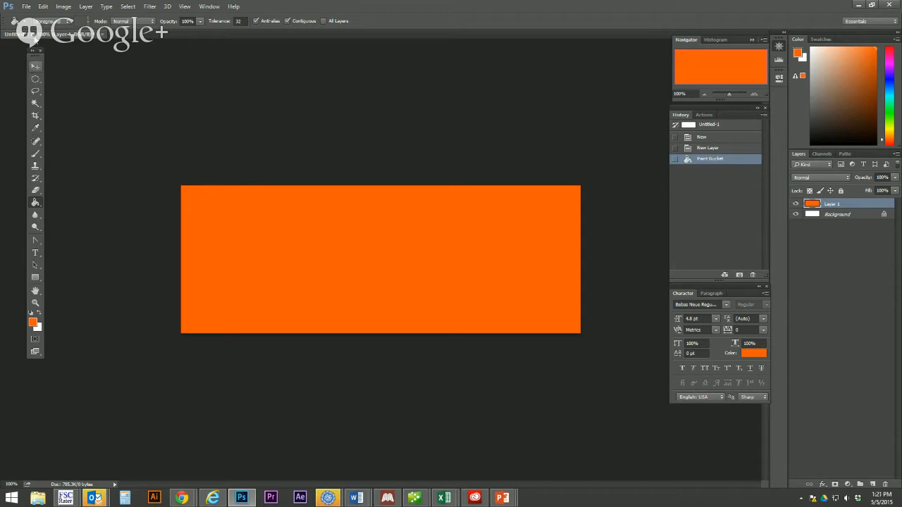
left_click(27, 6)
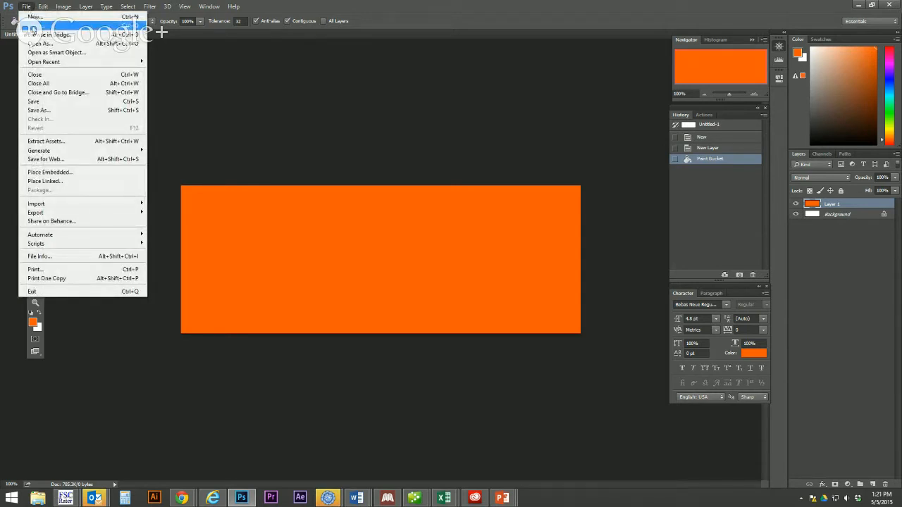
left_click(32, 28)
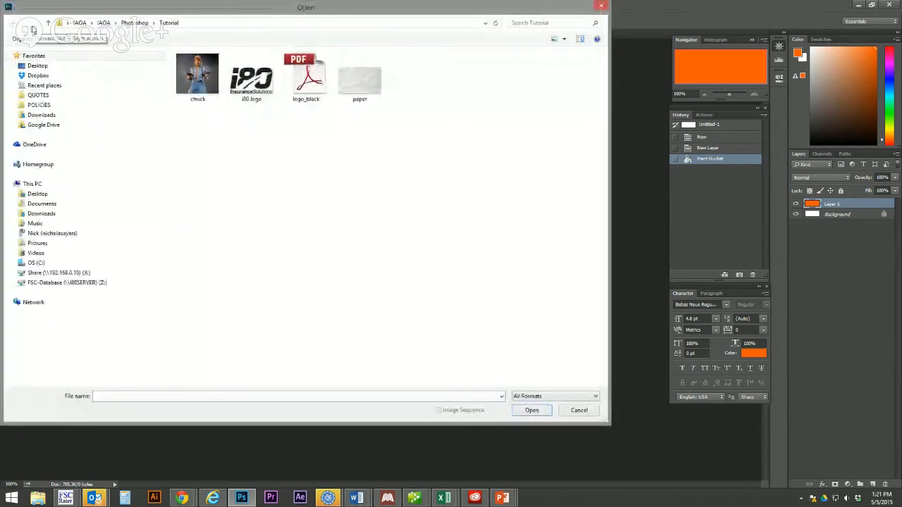
double_click(256, 86)
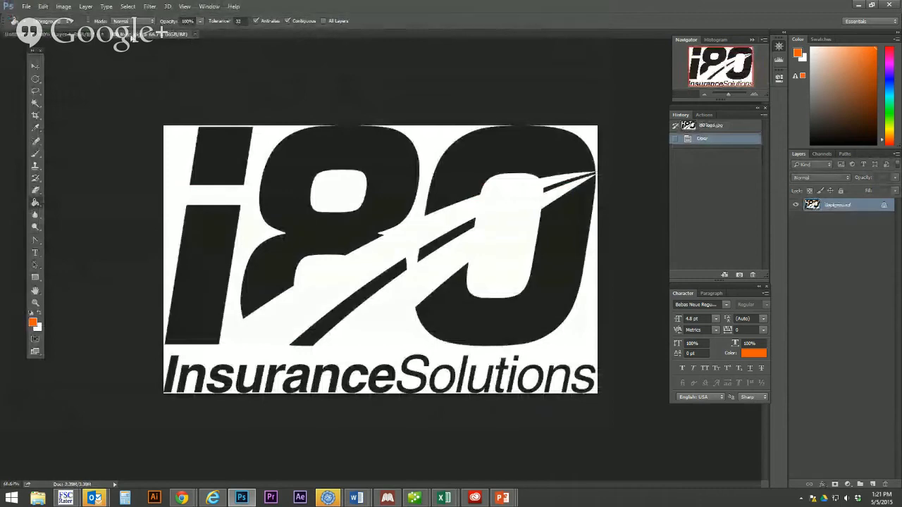
left_click(193, 34)
- Open the logo_black PDF from the Tutorial folder
left_click(25, 10)
left_click(32, 28)
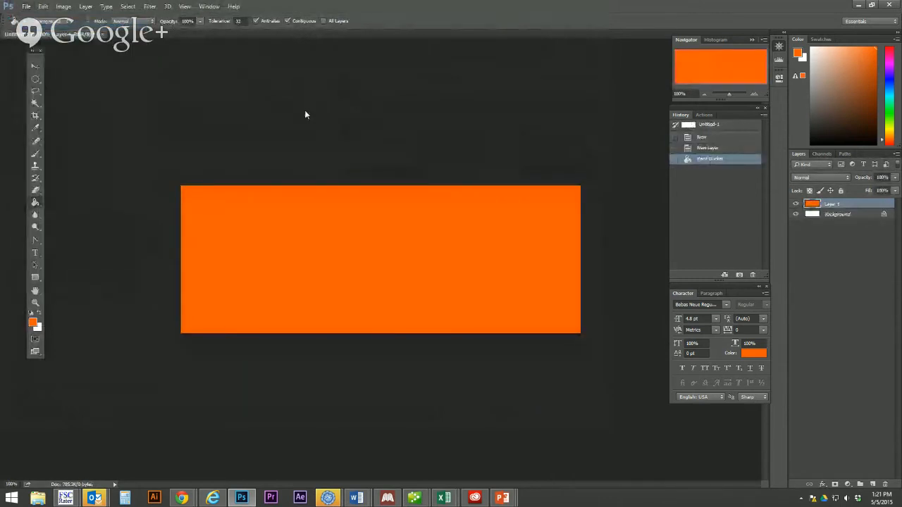
double_click(309, 83)
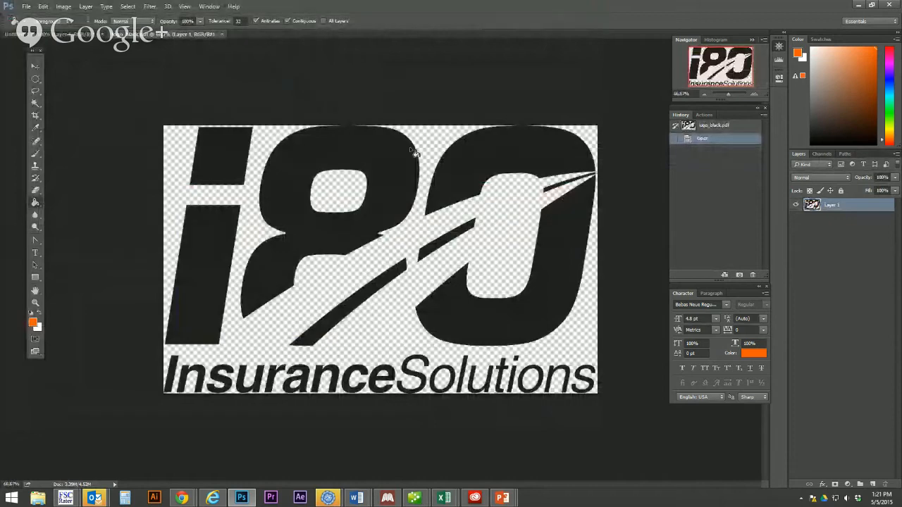
- Float the logo_black window, copy its logo onto the orange banner with the Move tool, and close the logo file
left_click_drag(163, 36, 392, 135)
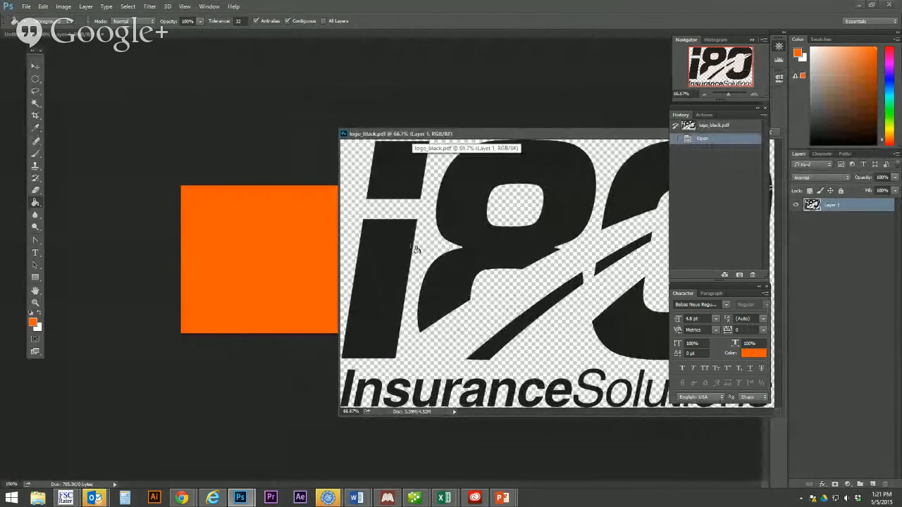
left_click(38, 70)
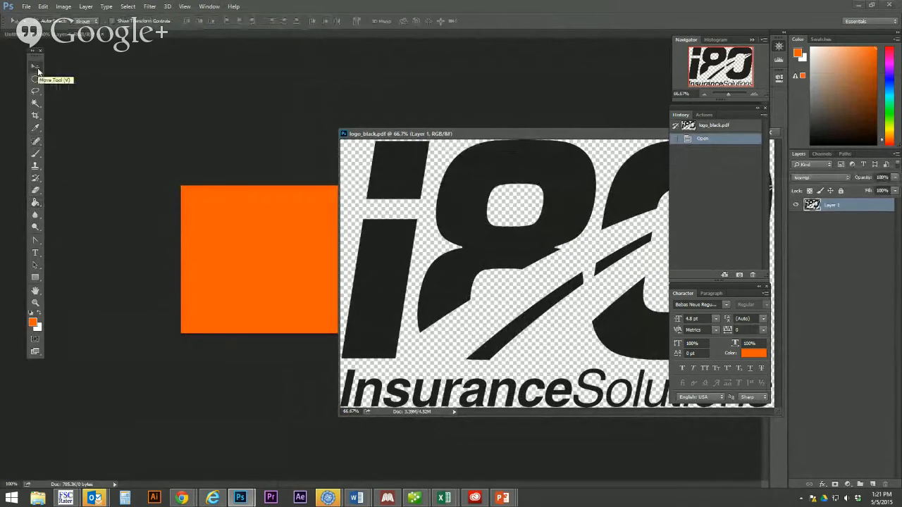
left_click_drag(409, 175, 294, 223)
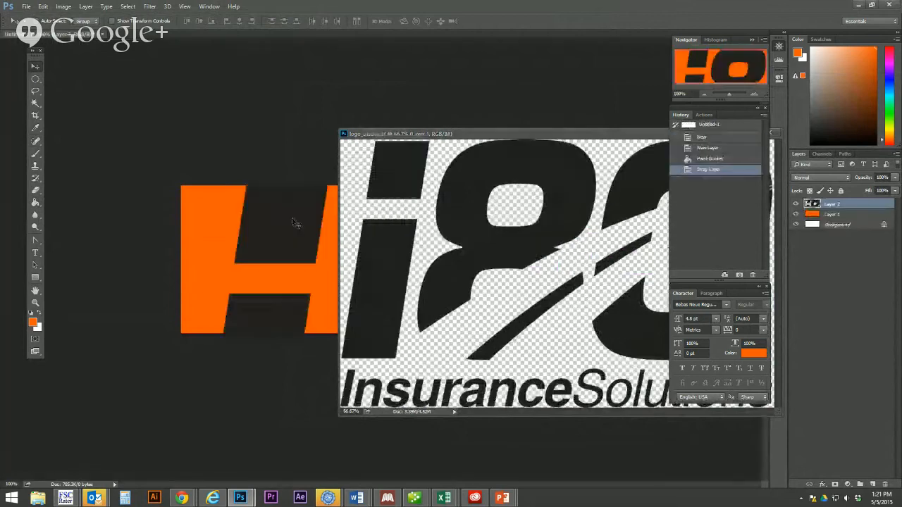
left_click_drag(457, 135, 247, 150)
left_click(527, 148)
- Show the transform controls, scale the logo down to about 23%, and place it horizontally centred, slightly above the banner's middle
left_click_drag(451, 203, 417, 214)
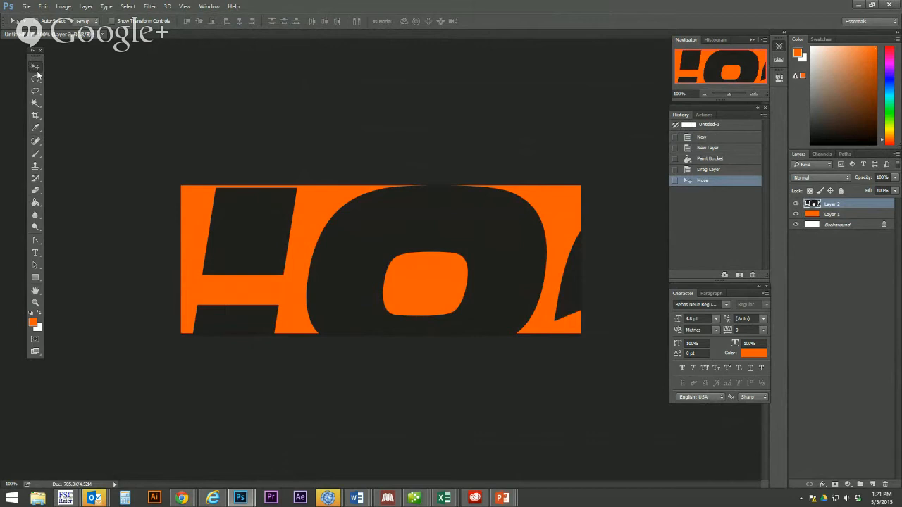
left_click(112, 22)
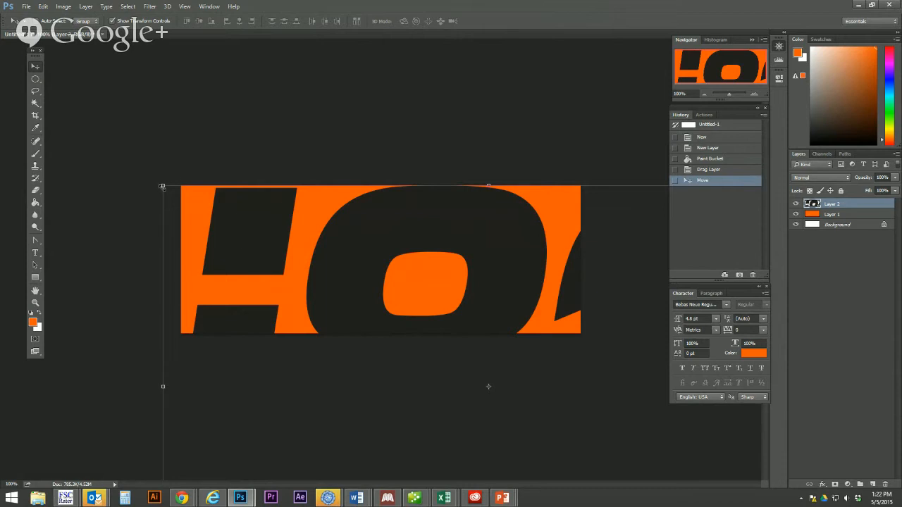
left_click_drag(465, 231, 419, 185)
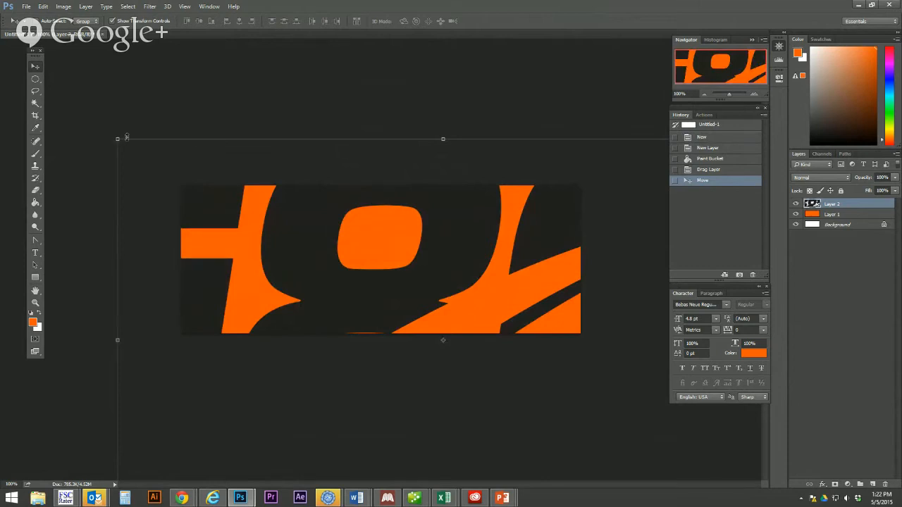
left_click_drag(117, 140, 326, 249)
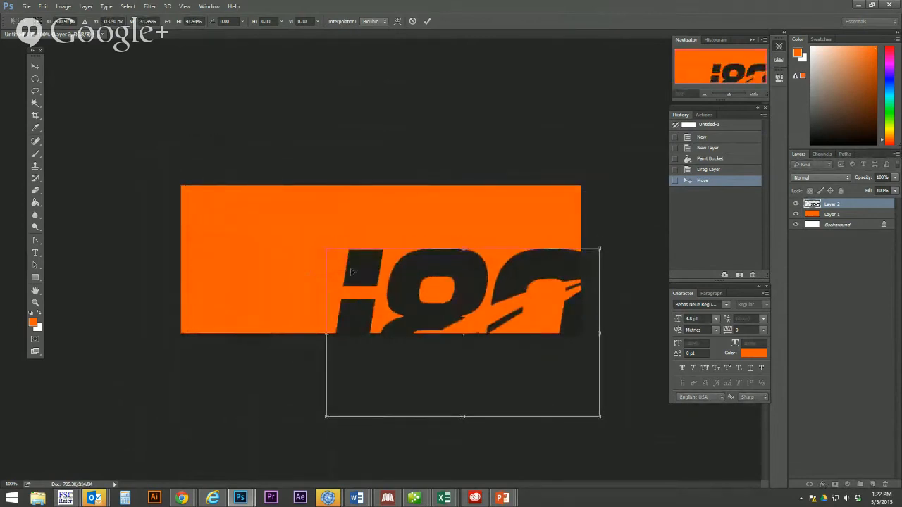
left_click_drag(358, 276, 305, 234)
left_click_drag(273, 208, 352, 258)
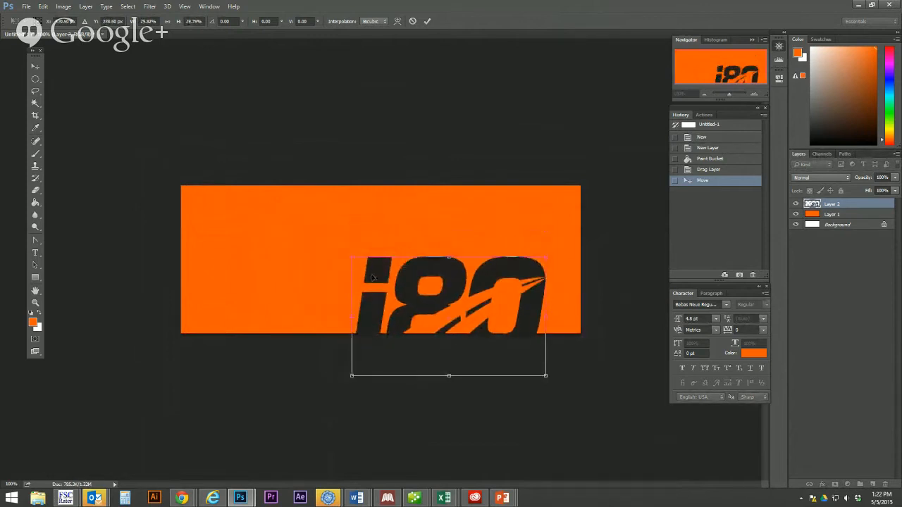
left_click_drag(405, 289, 338, 231)
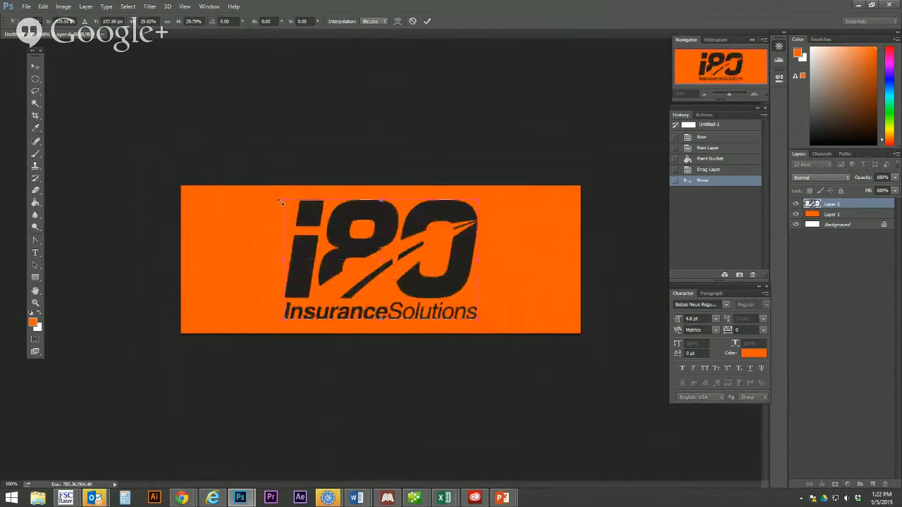
left_click_drag(281, 201, 326, 227)
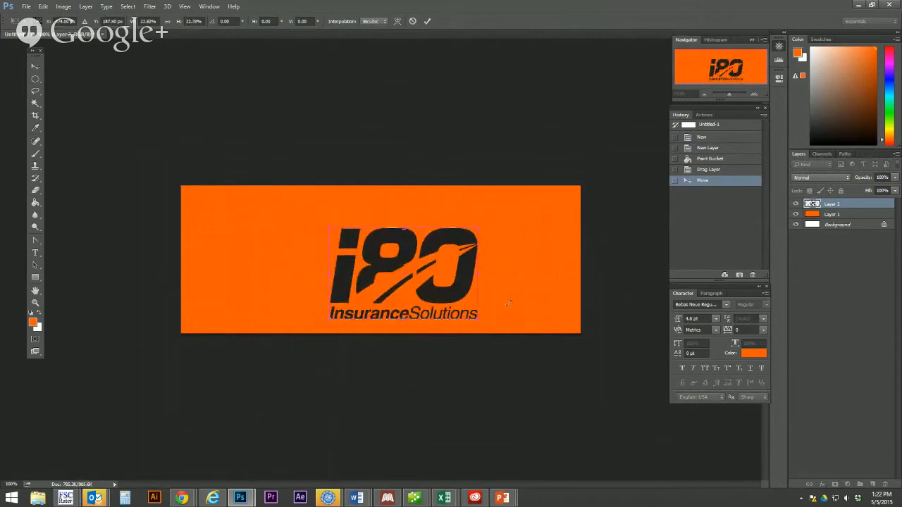
left_click(33, 68)
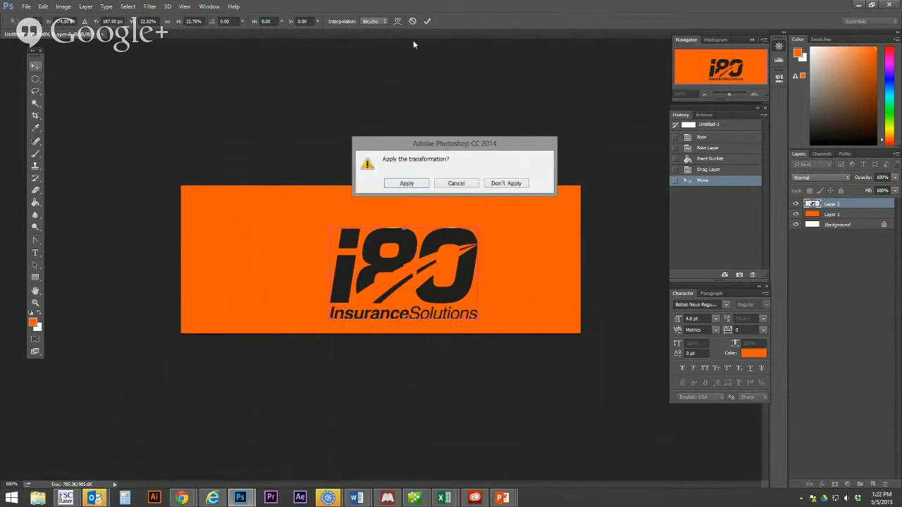
left_click(411, 184)
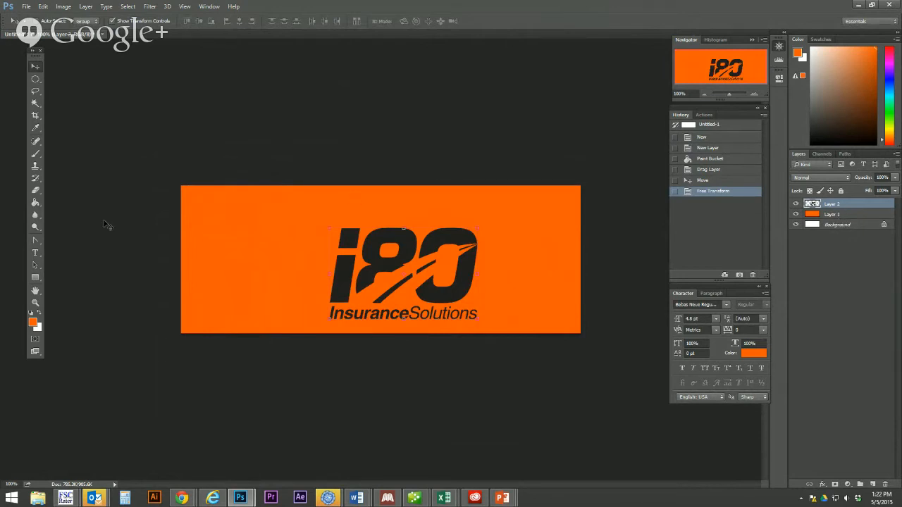
left_click_drag(427, 260, 407, 243)
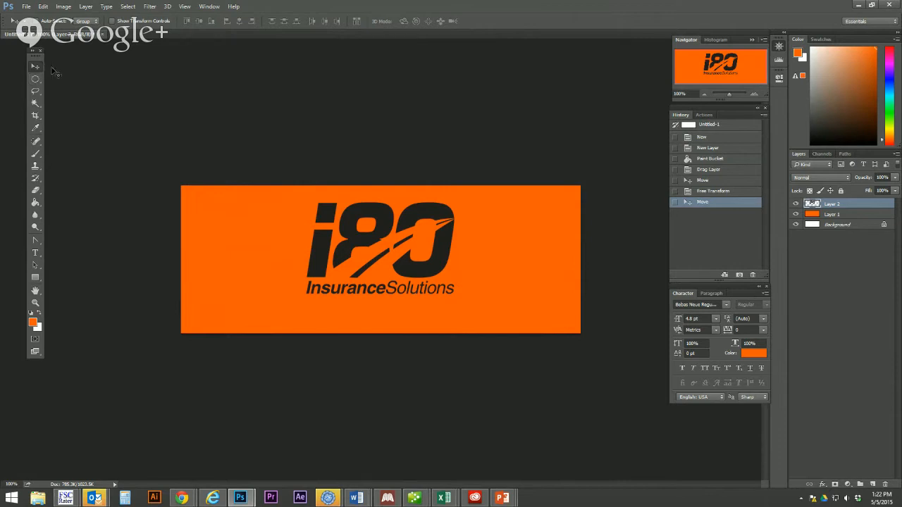
- Draw several trial rectangular selections around and across the logo with the Rectangular Marquee tool
left_click_drag(34, 82, 64, 78)
left_click_drag(207, 209, 265, 286)
left_click_drag(274, 209, 477, 248)
left_click_drag(465, 259, 278, 314)
left_click_drag(214, 207, 256, 260)
left_click_drag(286, 232, 471, 289)
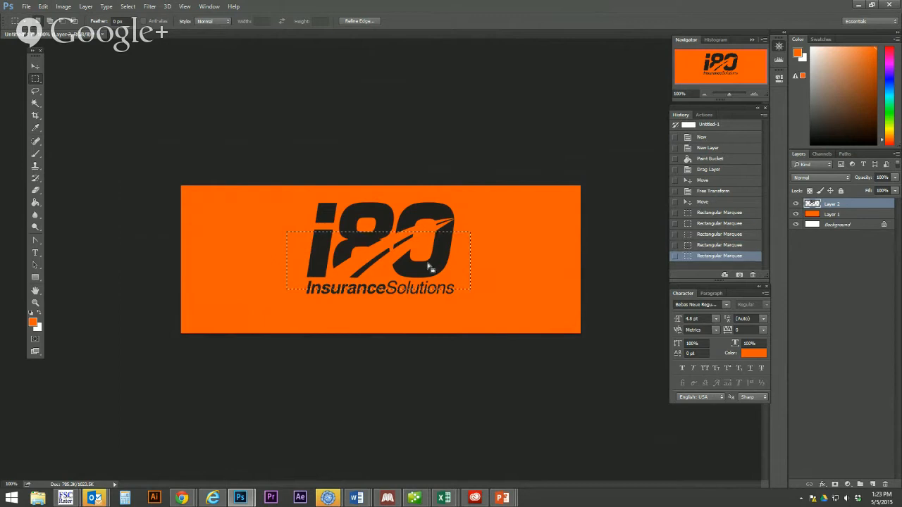
- Switch to the Elliptical Marquee tool, draw several trial elliptical selections across the logo, and leave nothing selected
right_click(36, 81)
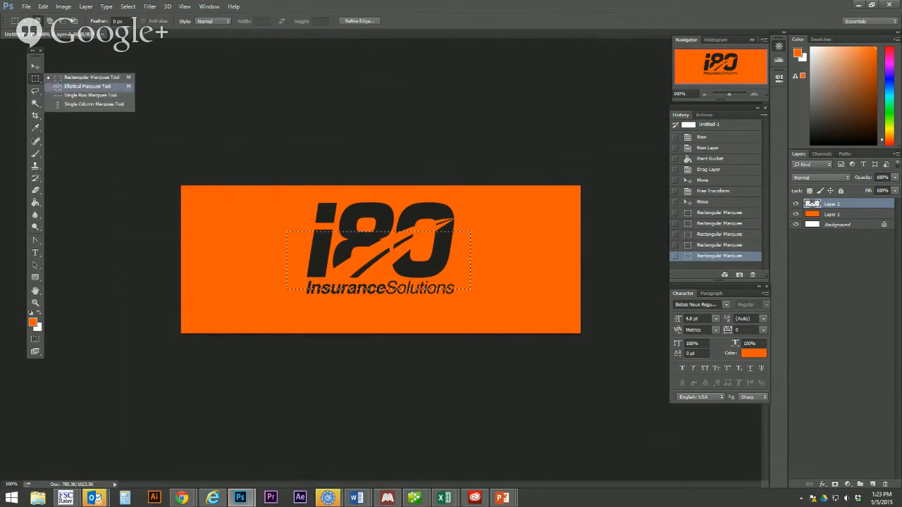
left_click(58, 86)
left_click(243, 227)
mouse_move(244, 228)
left_mouse_down()
mouse_move(284, 280)
mouse_move(376, 284)
left_mouse_up()
left_click_drag(440, 259, 360, 221)
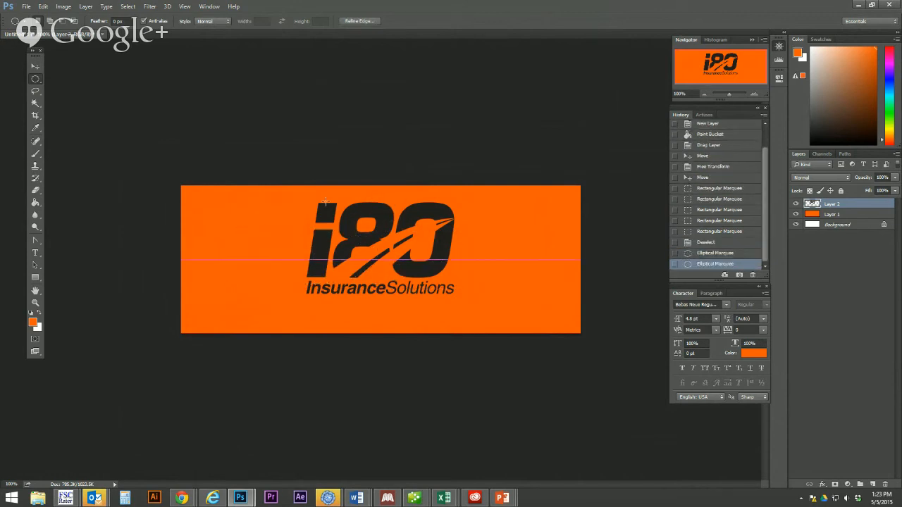
left_click_drag(294, 232, 250, 285)
left_click(246, 220)
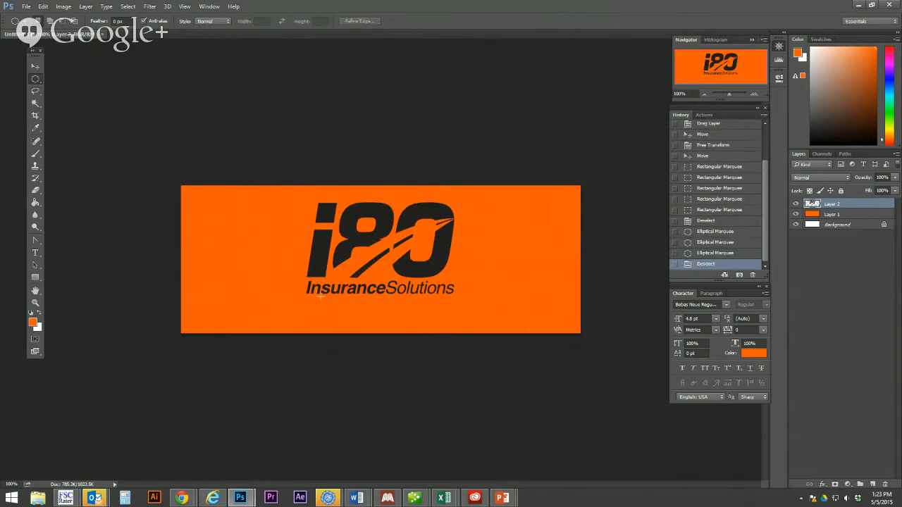
- Create a flat elliptical selection just below the logo, fill it with black on a new layer, and deselect it
left_click_drag(302, 299, 413, 305)
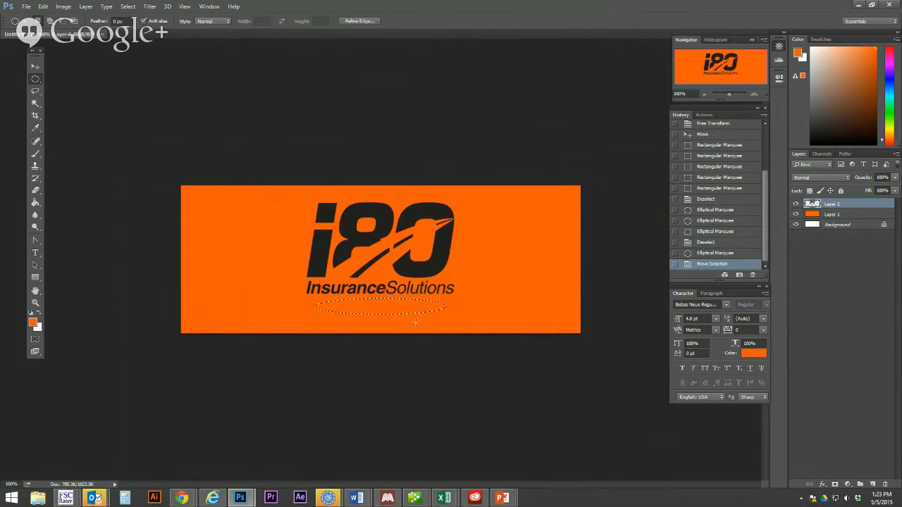
left_click(872, 485)
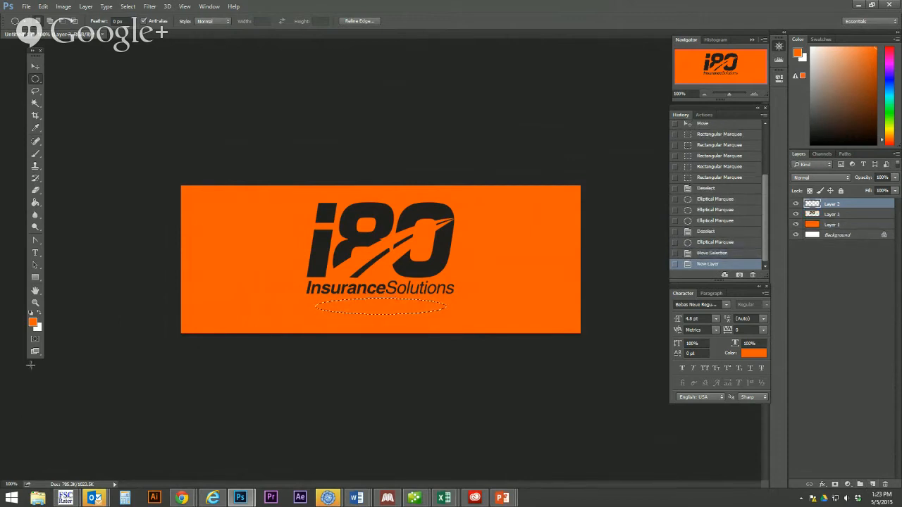
left_click(32, 322)
left_click_drag(416, 312, 437, 361)
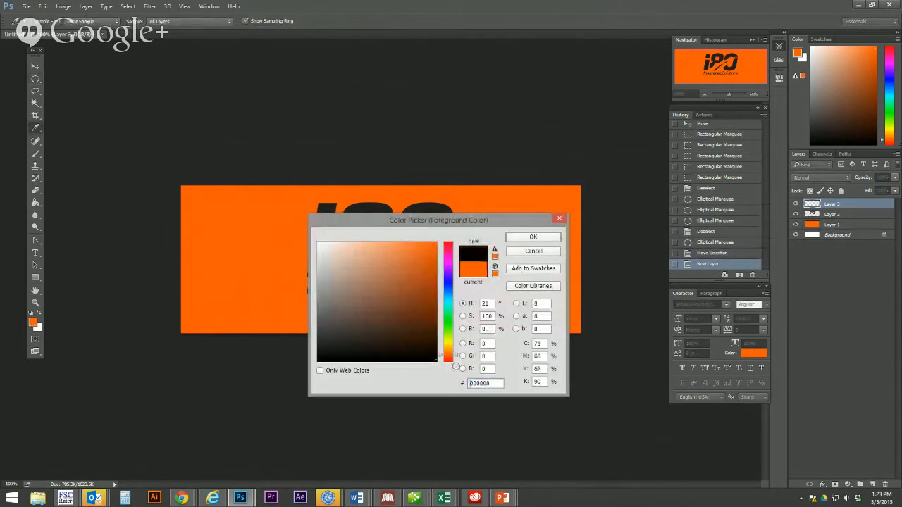
left_click(533, 237)
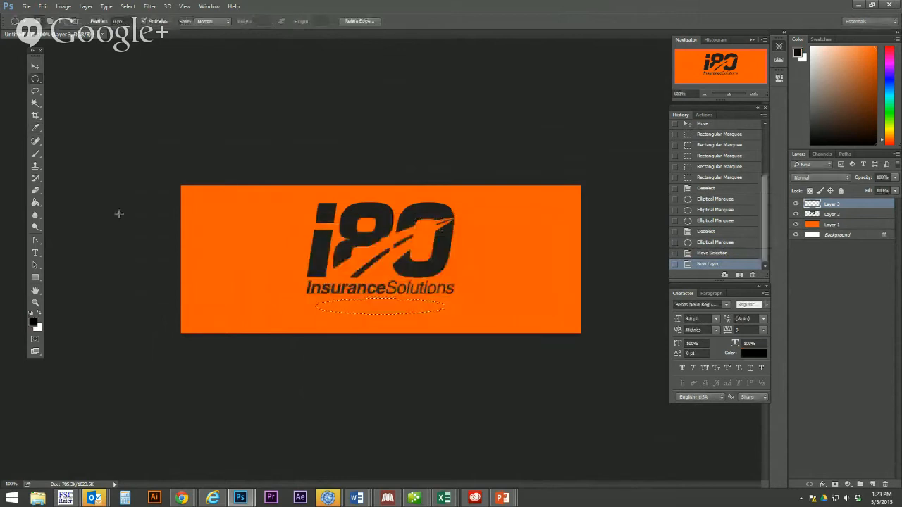
left_click(36, 204)
left_click(387, 305)
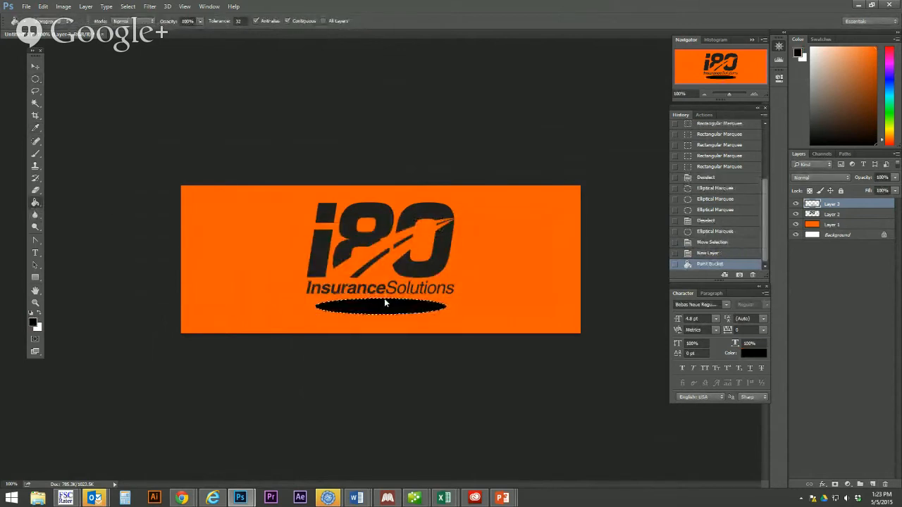
left_click(35, 78)
left_click(229, 225)
- Soften the black ellipse with a Gaussian Blur of about 12.7 pixels and lower its layer opacity to 31%
left_click(36, 67)
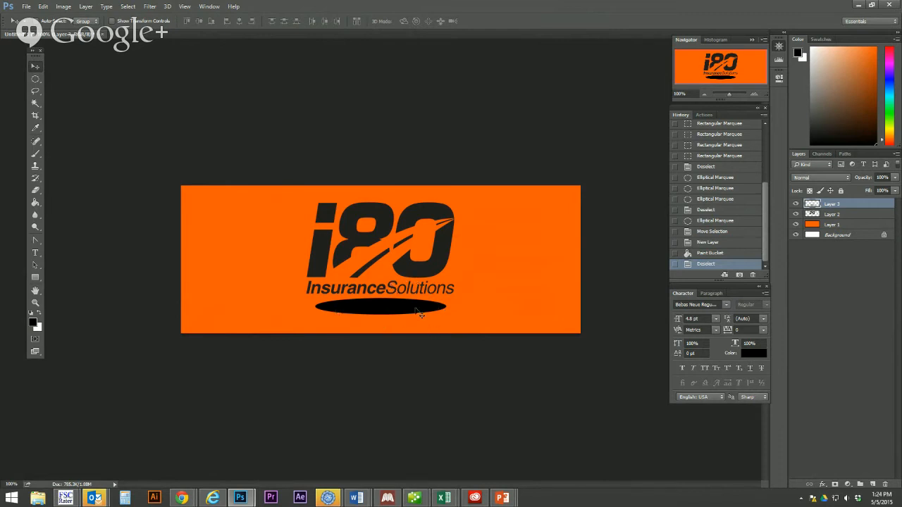
left_click(147, 8)
mouse_move(183, 112)
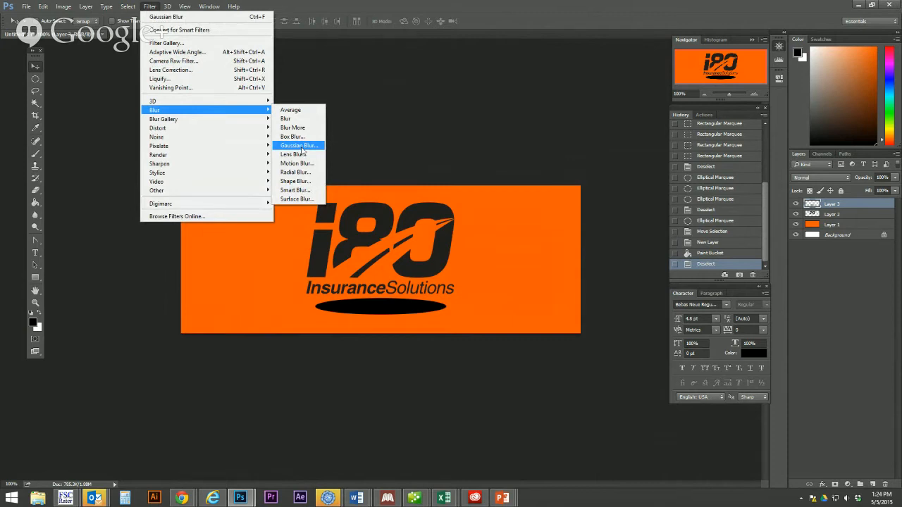
left_click(299, 145)
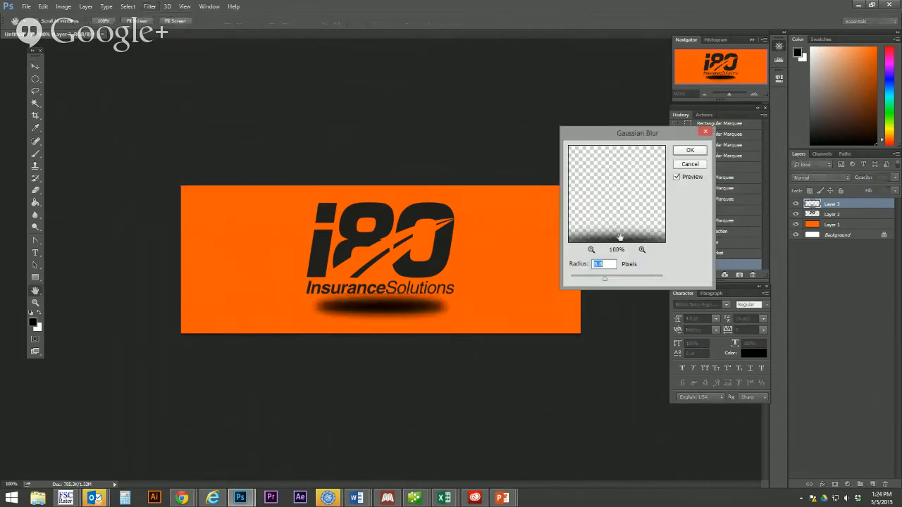
left_click_drag(612, 276, 609, 283)
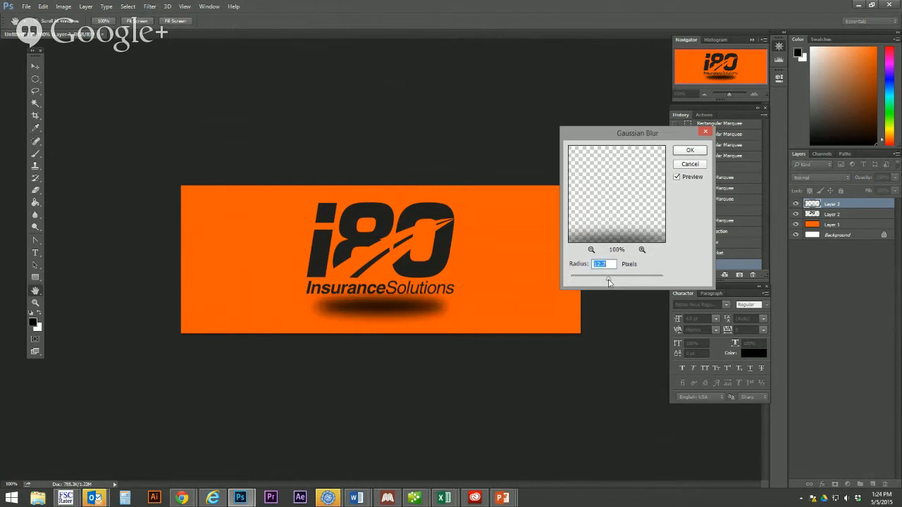
left_click(689, 150)
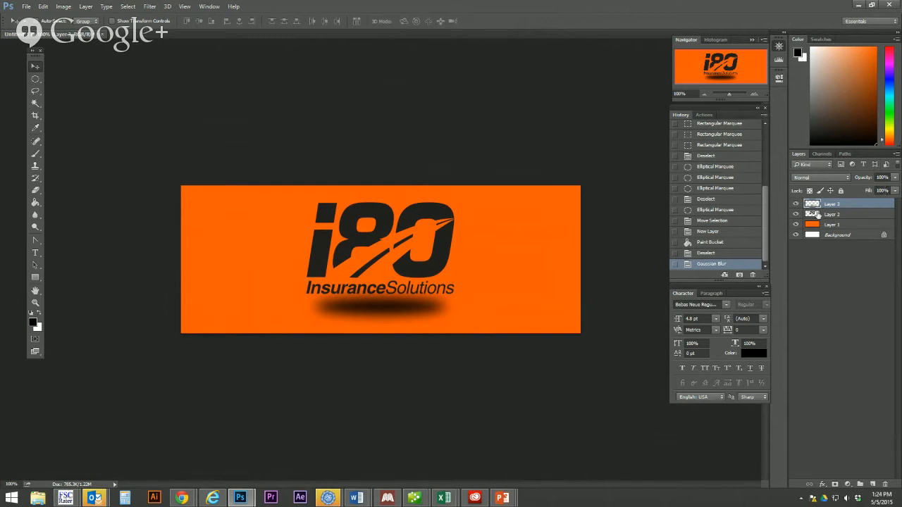
left_click(895, 178)
left_click_drag(896, 192, 865, 189)
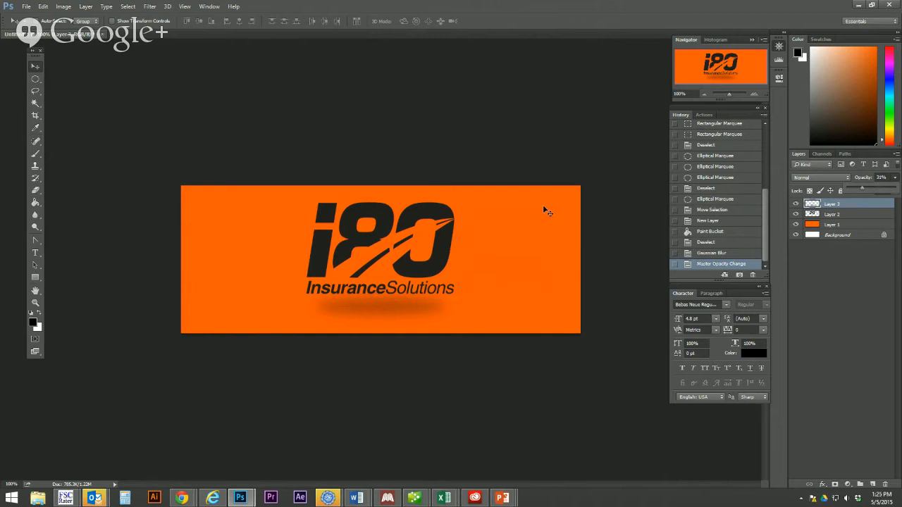
- Open the paper image from the Tutorial folder, copy its texture onto the banner with the Move tool, and close the paper file
left_click(26, 7)
left_click(43, 26)
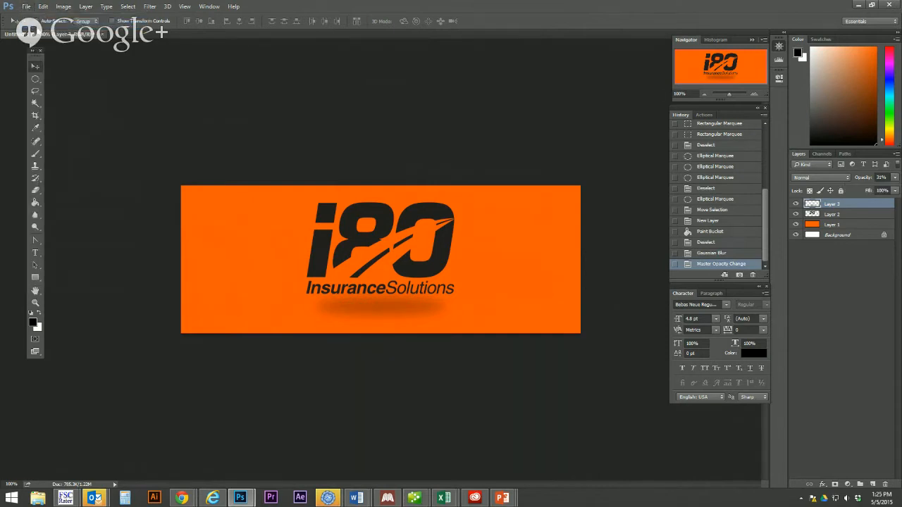
double_click(360, 79)
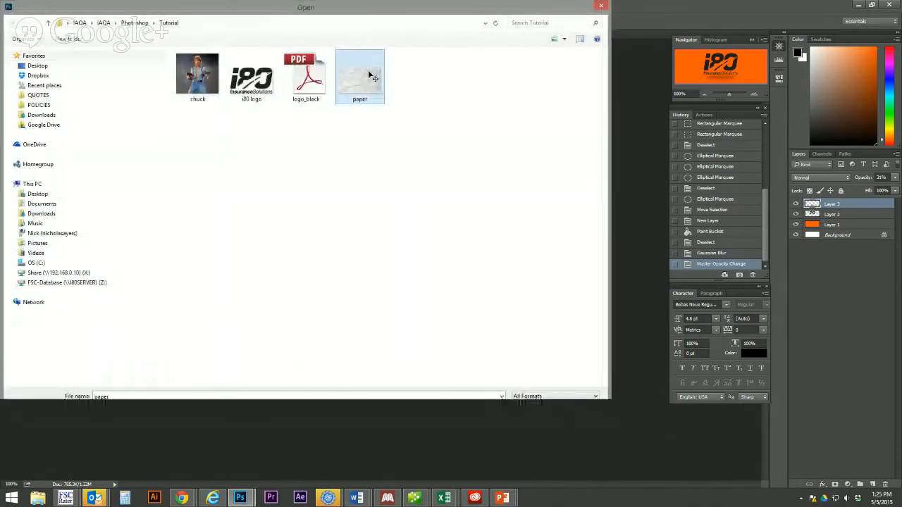
left_click_drag(143, 34, 408, 91)
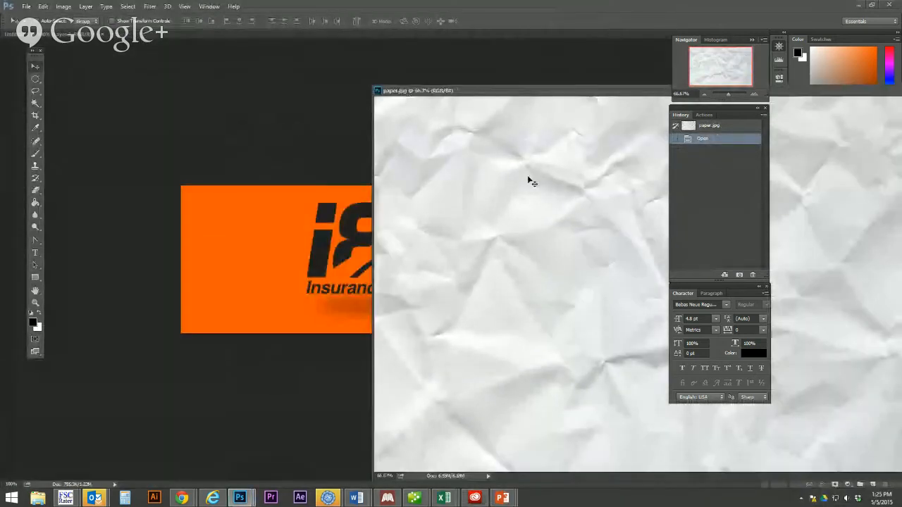
left_click_drag(559, 187, 312, 207)
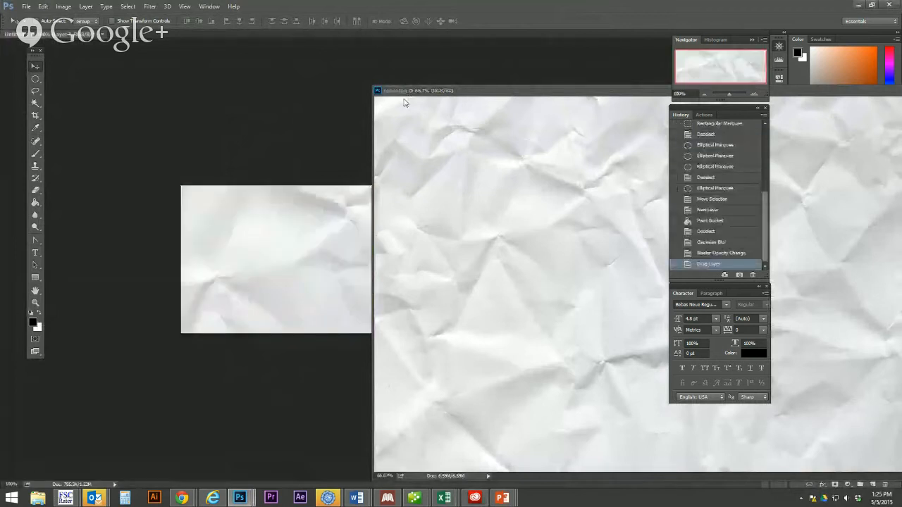
left_click_drag(456, 90, 126, 96)
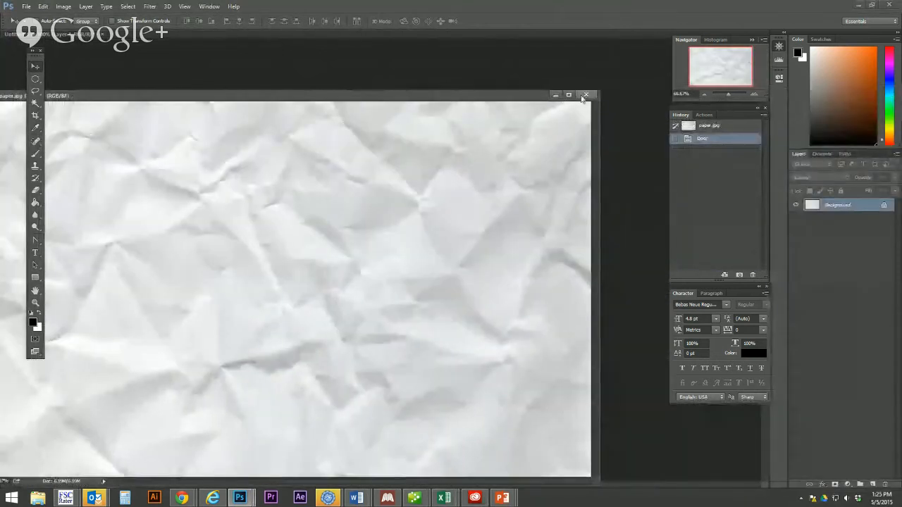
left_click(584, 95)
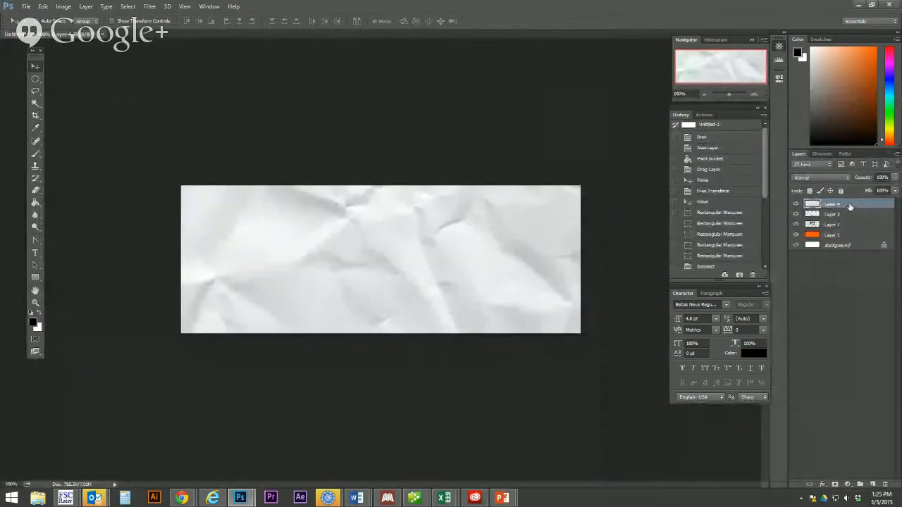
- Place the paper layer between the logo and the orange layer at 33% opacity, and shift it slightly upward
left_click_drag(840, 205, 844, 227)
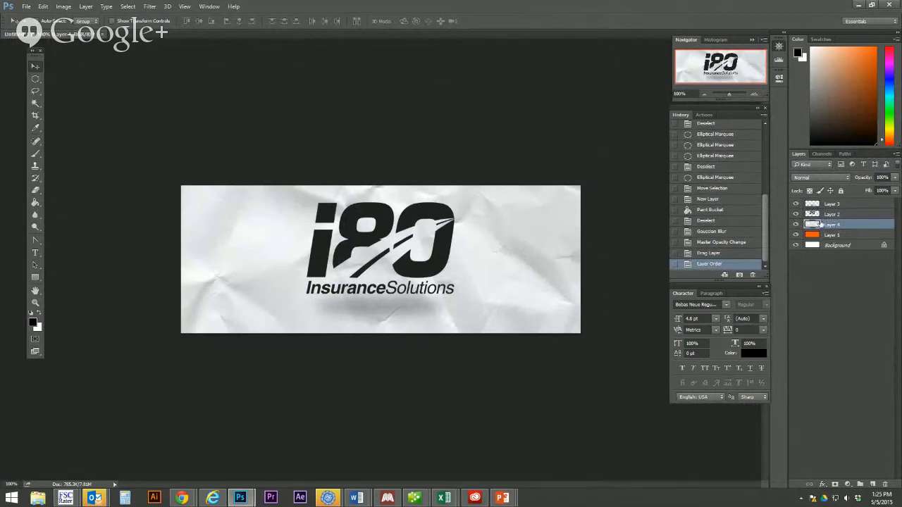
left_click(896, 178)
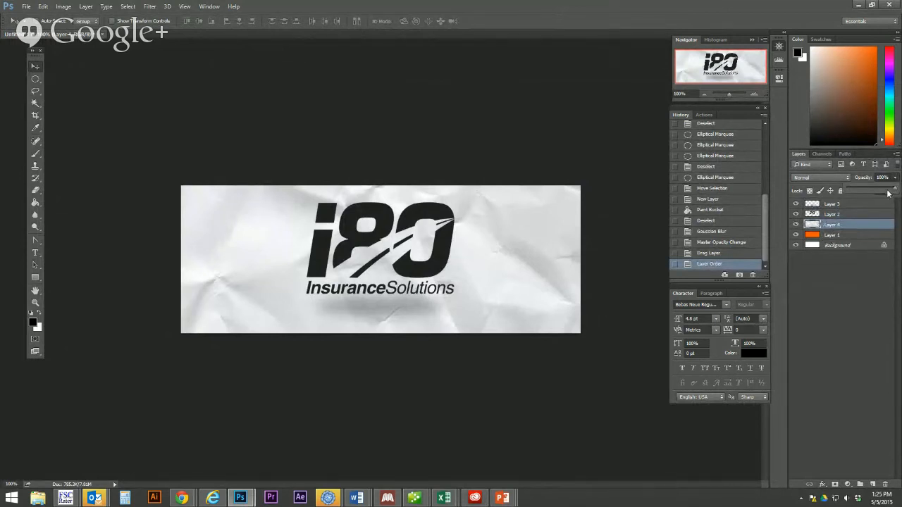
left_click_drag(887, 193, 863, 191)
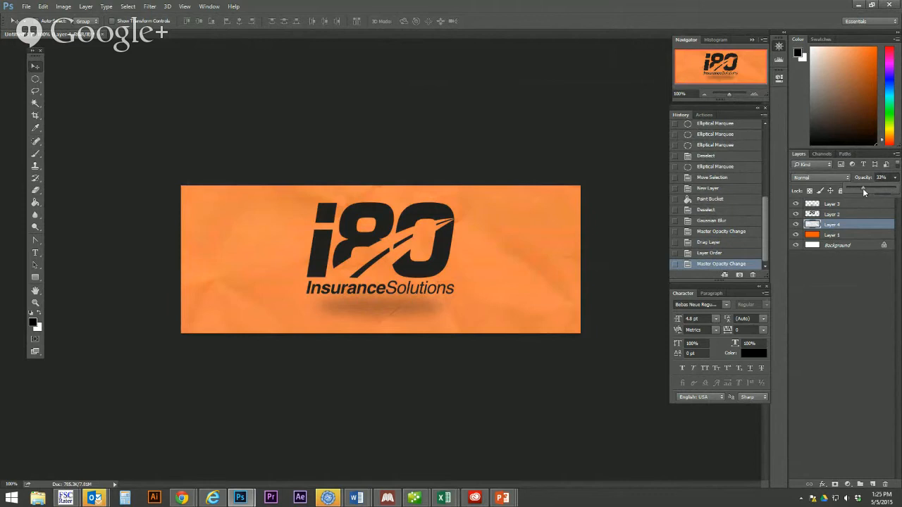
left_click_drag(541, 243, 539, 223)
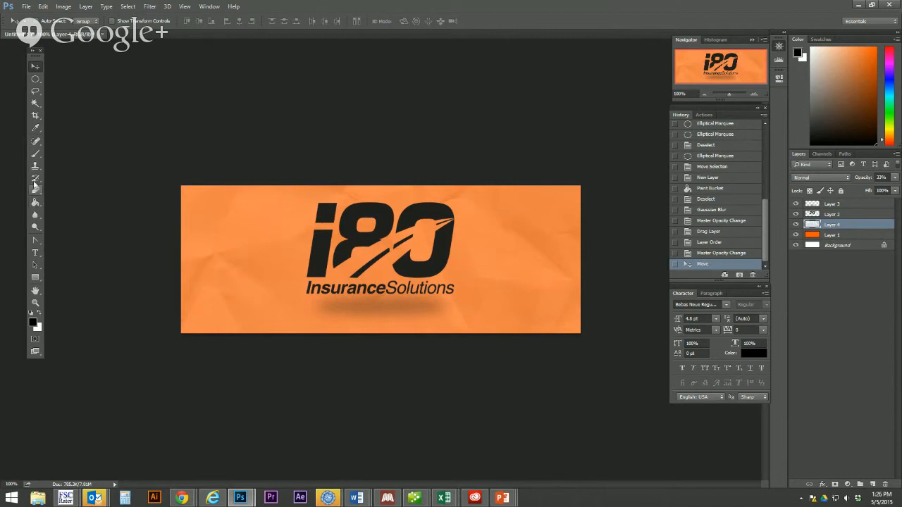
- Add the text "AUTO . HOME . LIFE . BUSIONESS" below the logo's shadow and set its size to 24 pt
left_click(35, 252)
left_click(343, 322)
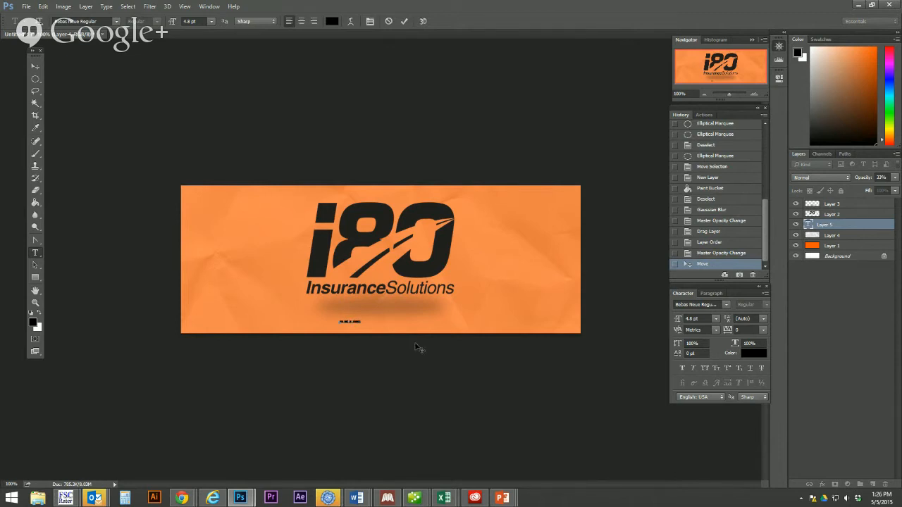
left_click_drag(362, 322, 338, 322)
left_click(716, 319)
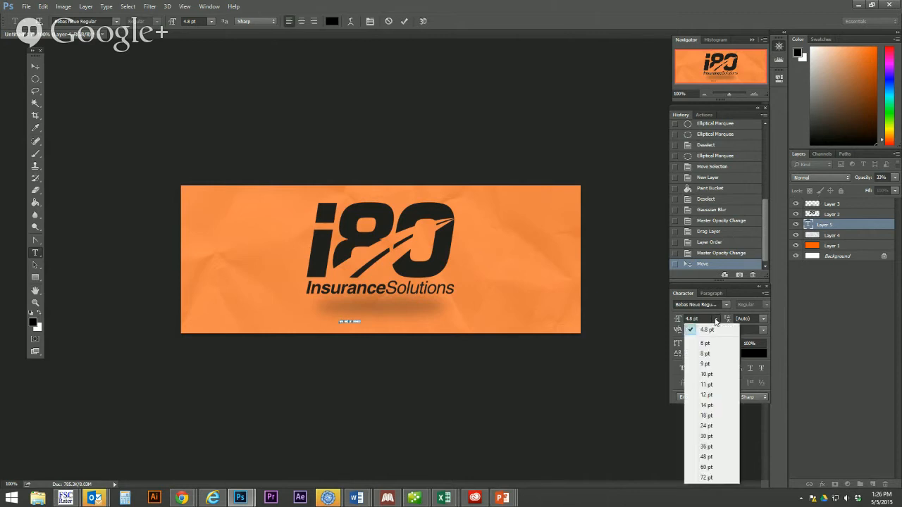
left_click(707, 416)
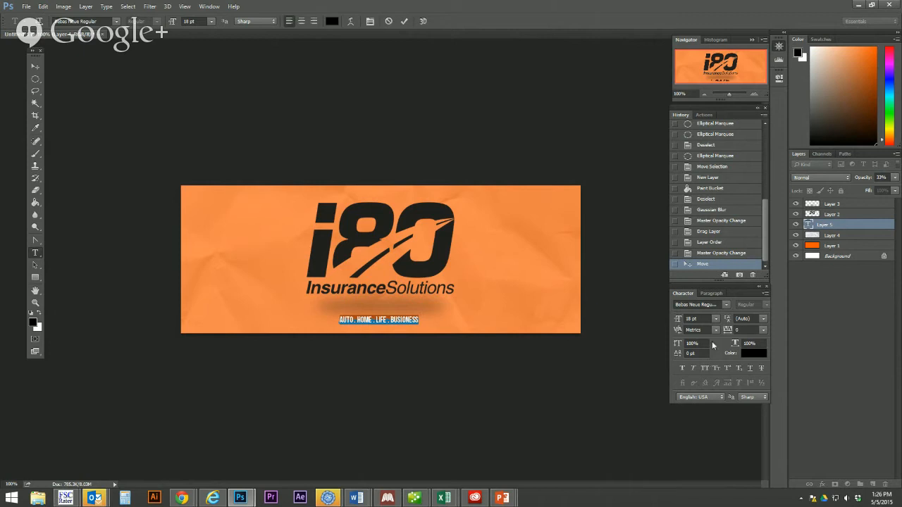
left_click(716, 319)
left_click(704, 426)
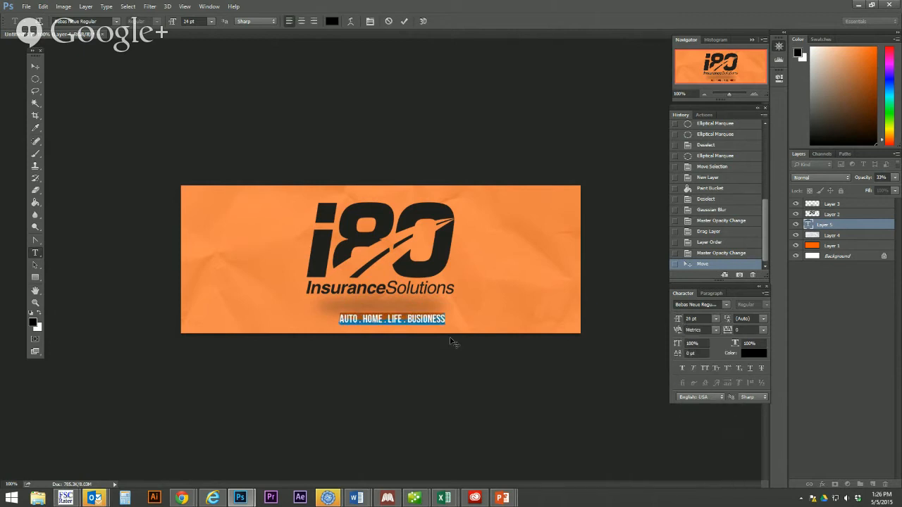
- Correct the tagline's last word to "BUSINESS" and move the text to roughly the horizontal centre, near the banner's lower edge
left_click(424, 321)
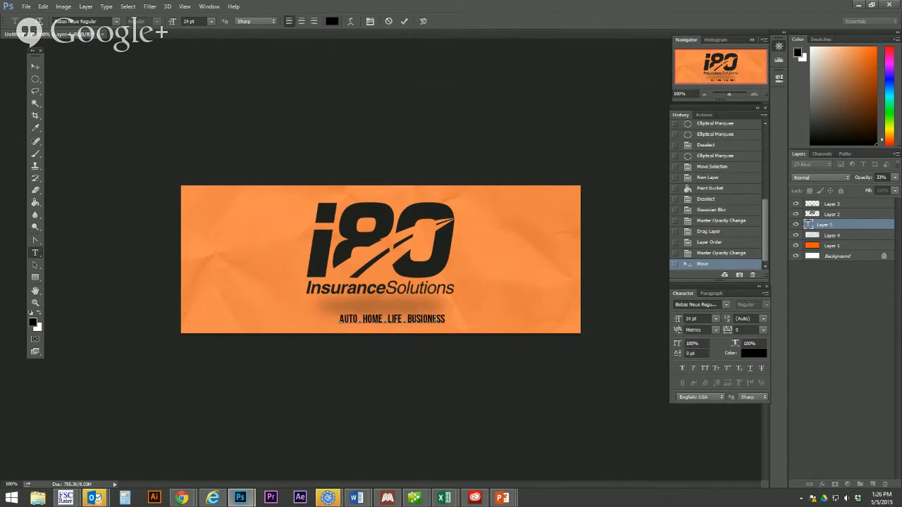
key("shift+Right")
key("BackSpace")
left_click(36, 69)
mouse_move(407, 324)
left_mouse_down()
mouse_move(401, 314)
mouse_move(393, 329)
left_mouse_up()
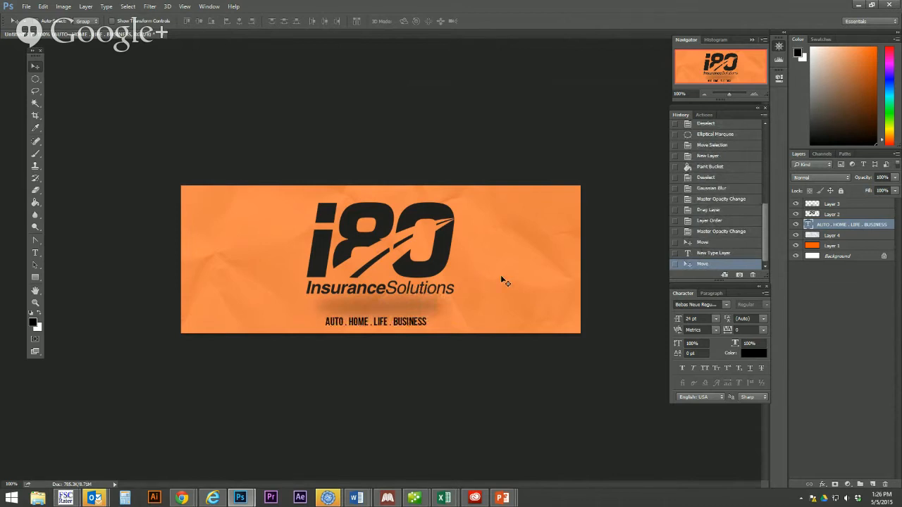
- Move the paper layer beneath the orange layer, adjust the paper's opacity, and set the orange layer's opacity to 46%
left_click_drag(830, 237, 831, 248)
left_click(894, 177)
mouse_move(873, 190)
left_mouse_down()
mouse_move(891, 190)
mouse_move(869, 192)
left_mouse_up()
left_click(846, 238)
left_click(894, 177)
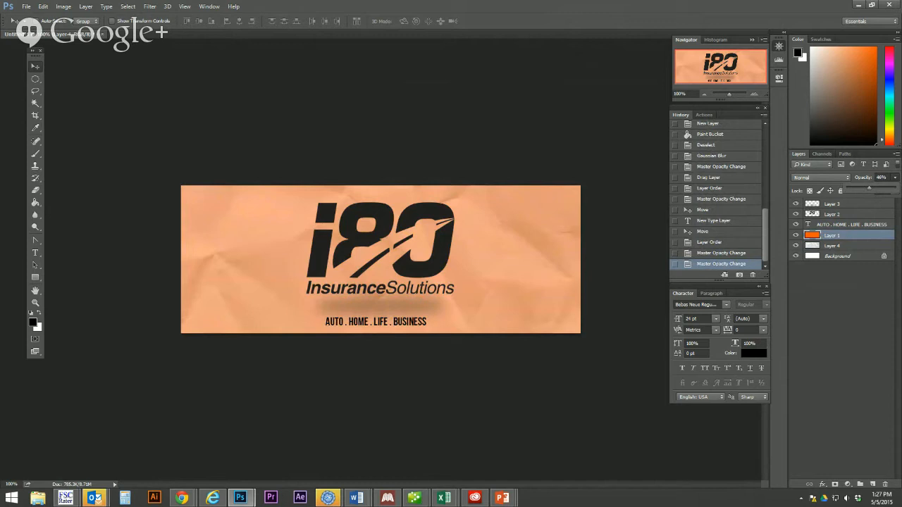
- Review the file formats available for saving the banner, and leave the Save As dialog without saving
left_click(24, 7)
left_click(56, 111)
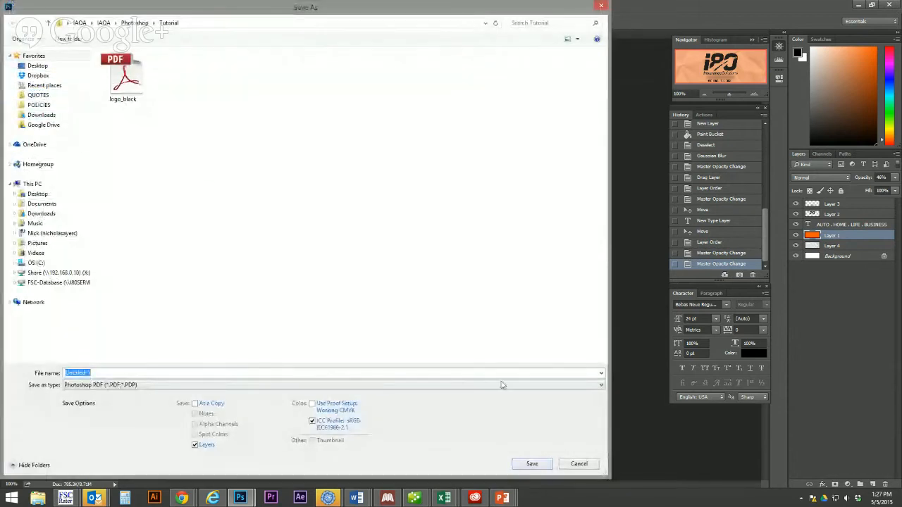
left_click(591, 384)
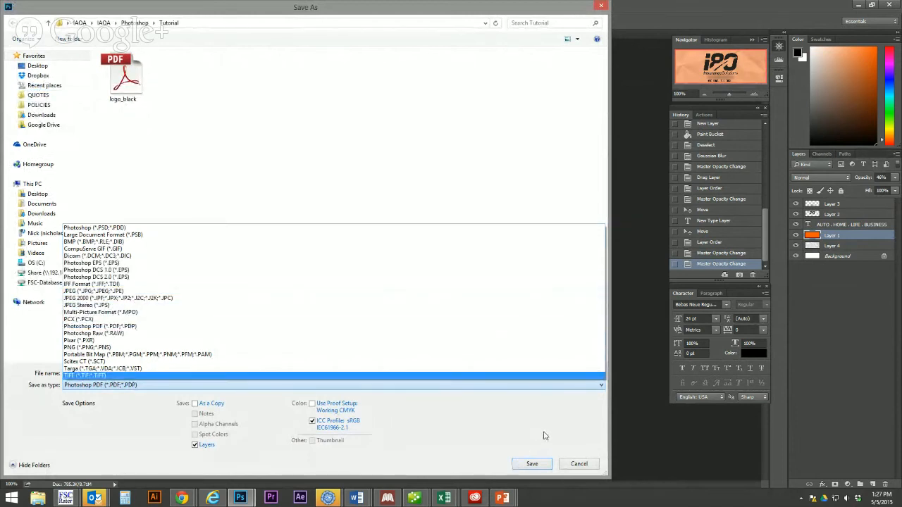
left_click(592, 468)
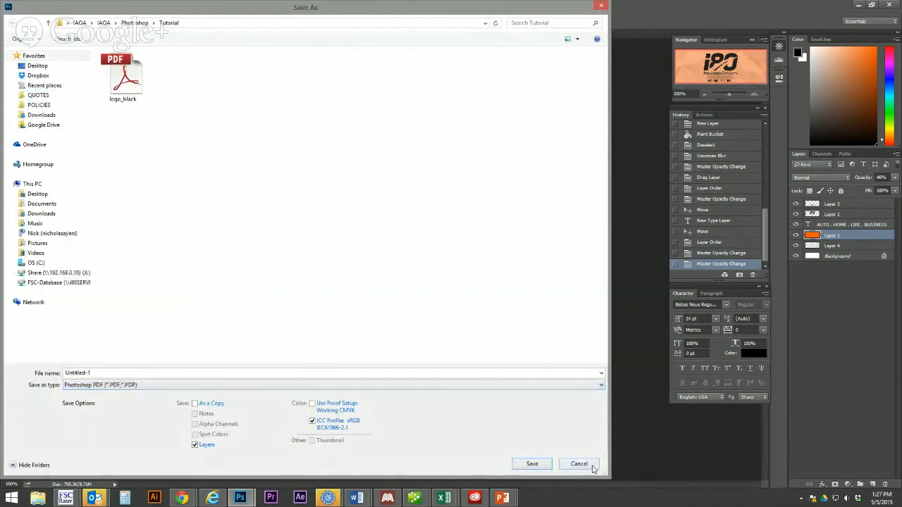
left_click(591, 466)
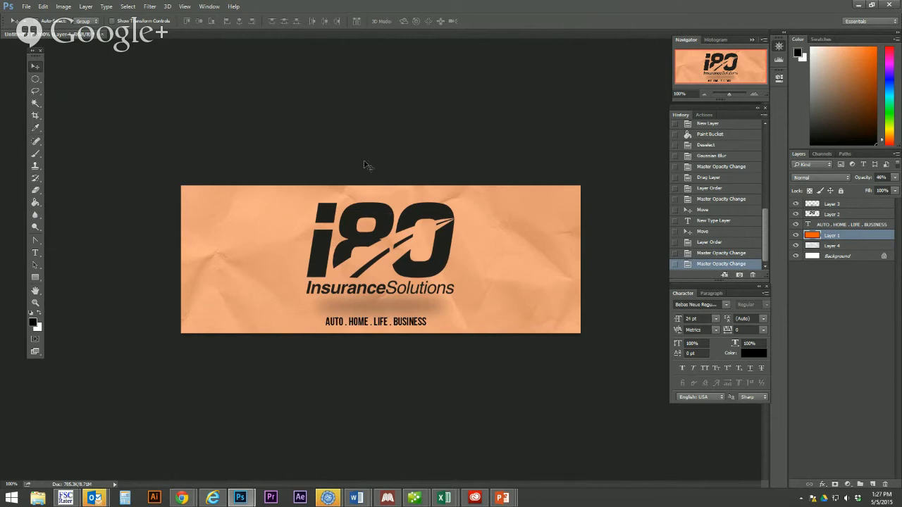
- Close the banner document without saving it and open chuck.jpg in a maximized window
left_click(103, 34)
left_click(446, 182)
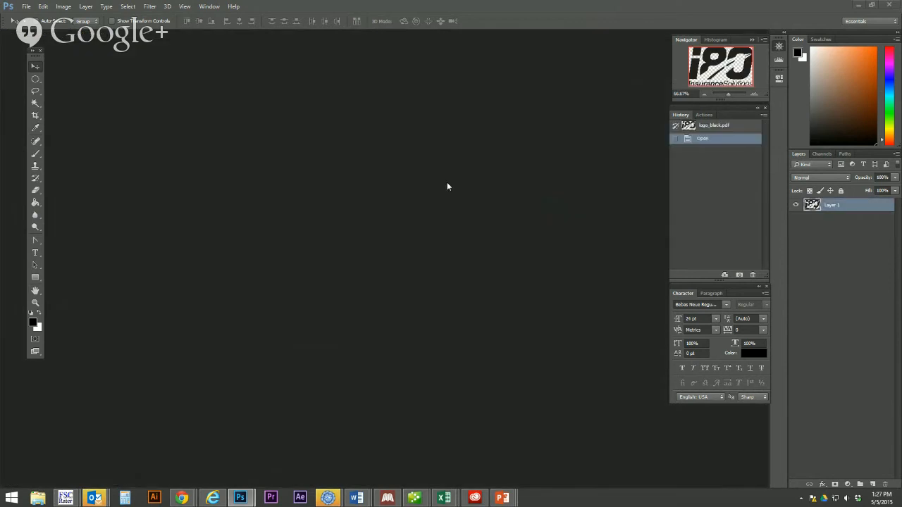
left_click(26, 7)
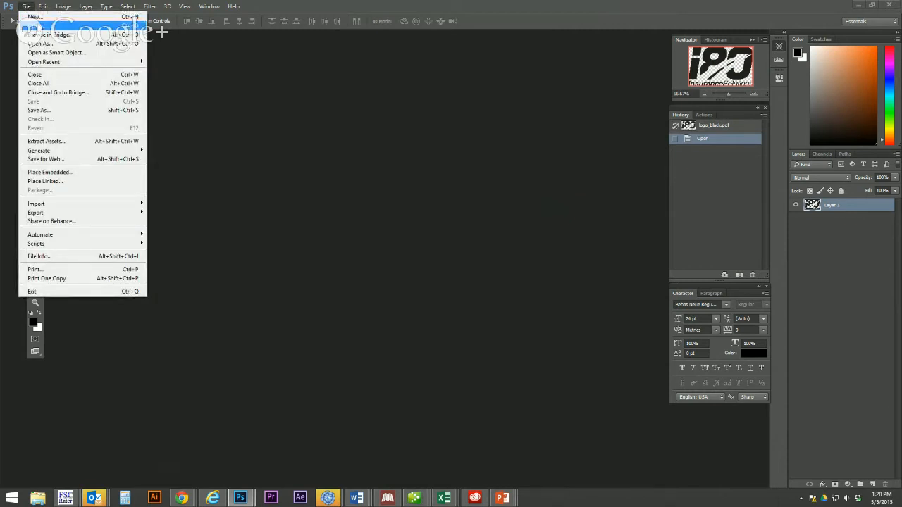
left_click(35, 25)
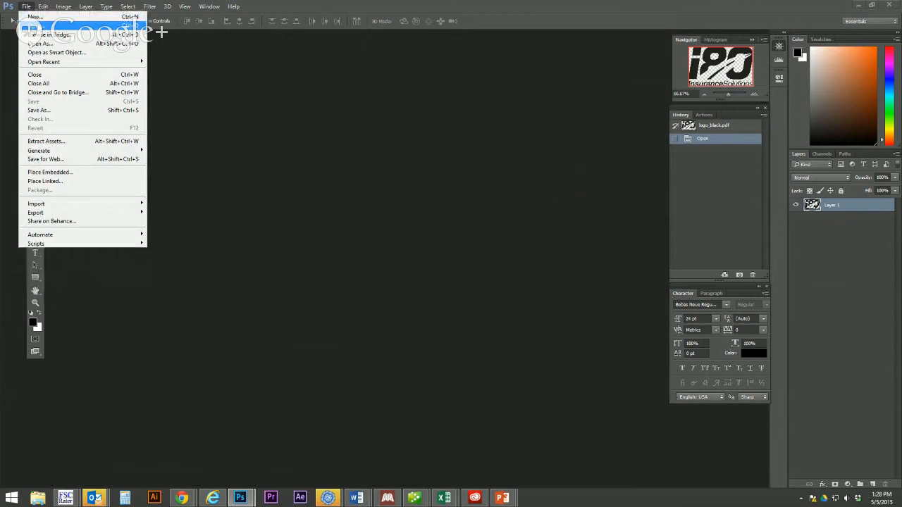
double_click(198, 70)
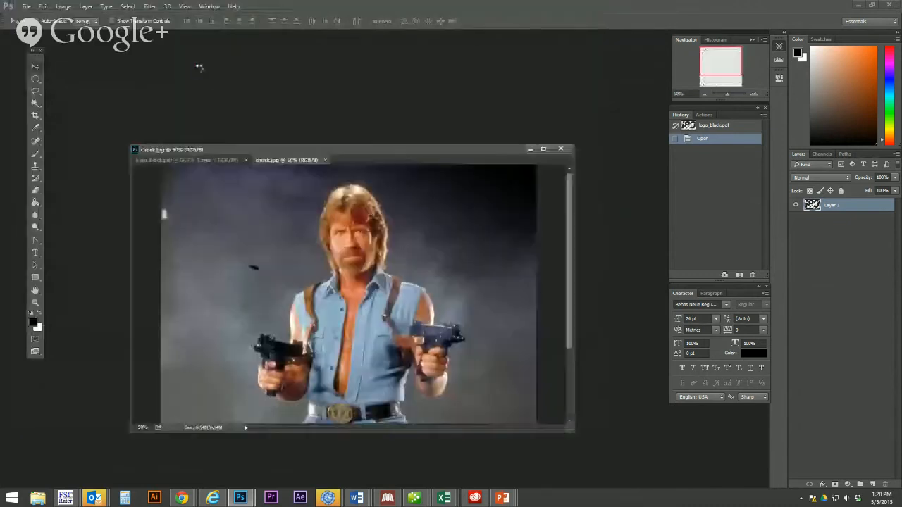
left_click(544, 150)
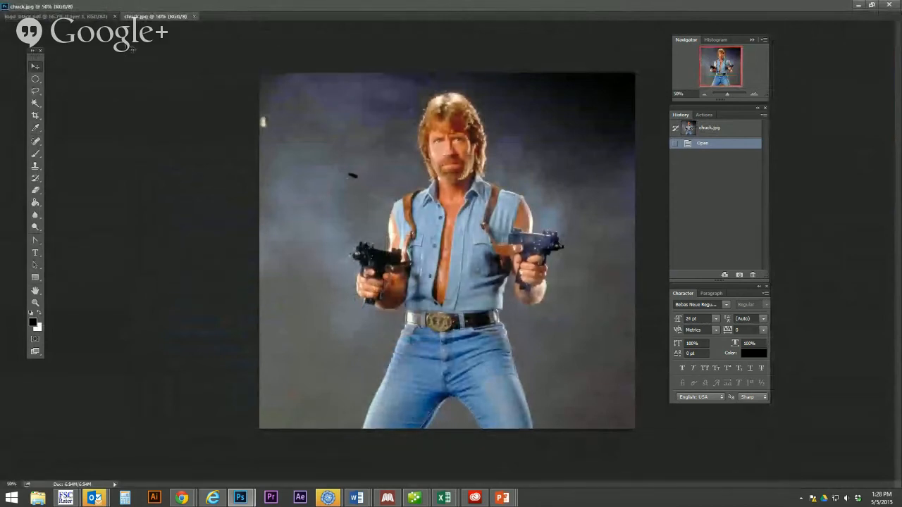
- Create a new blank document 612 x 612 pixels at 72 pixels/inch in RGB Color with a white background
key("ctrl+n")
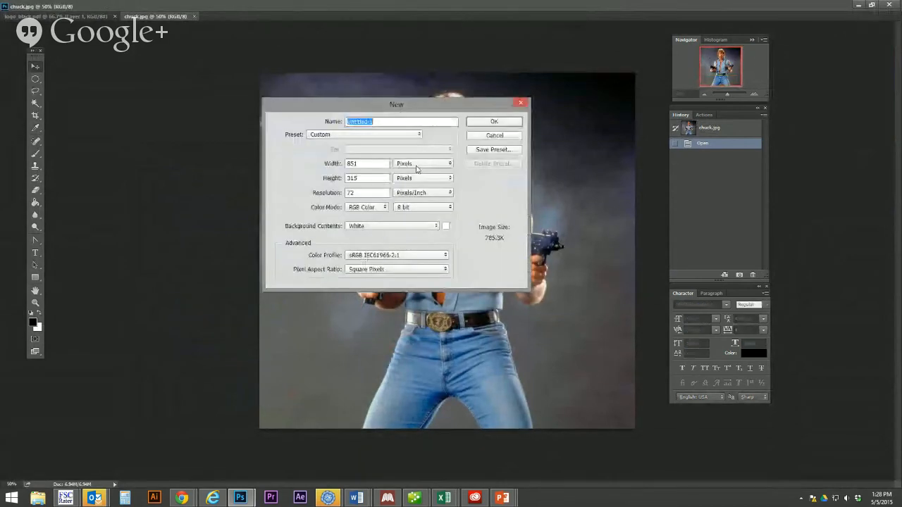
left_click_drag(368, 164, 278, 162)
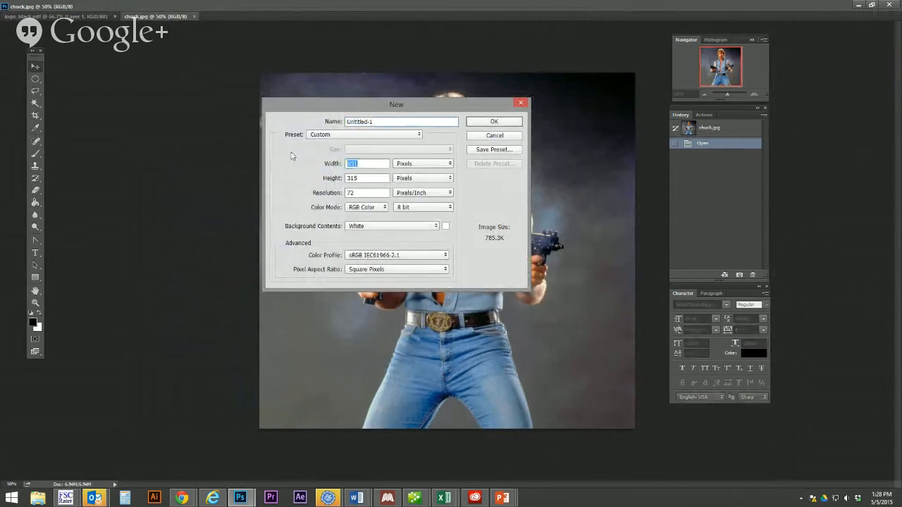
type("612")
key("Tab")
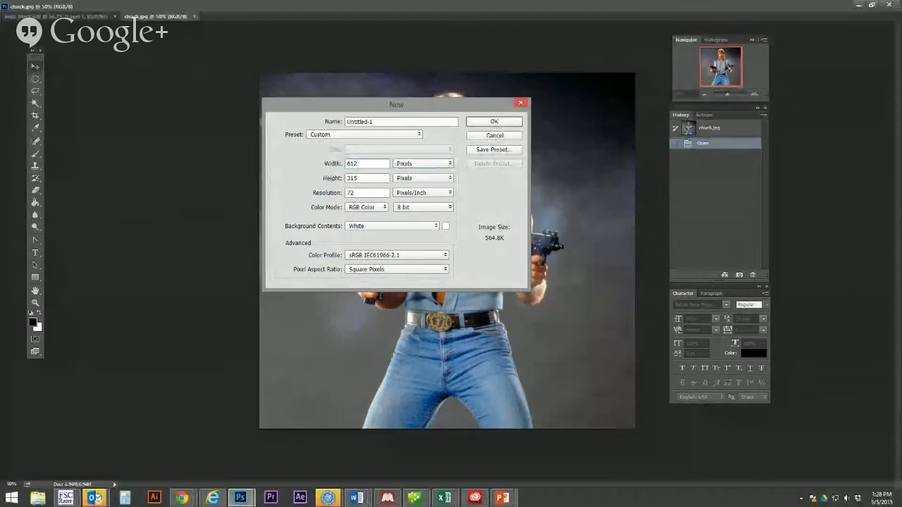
type("612")
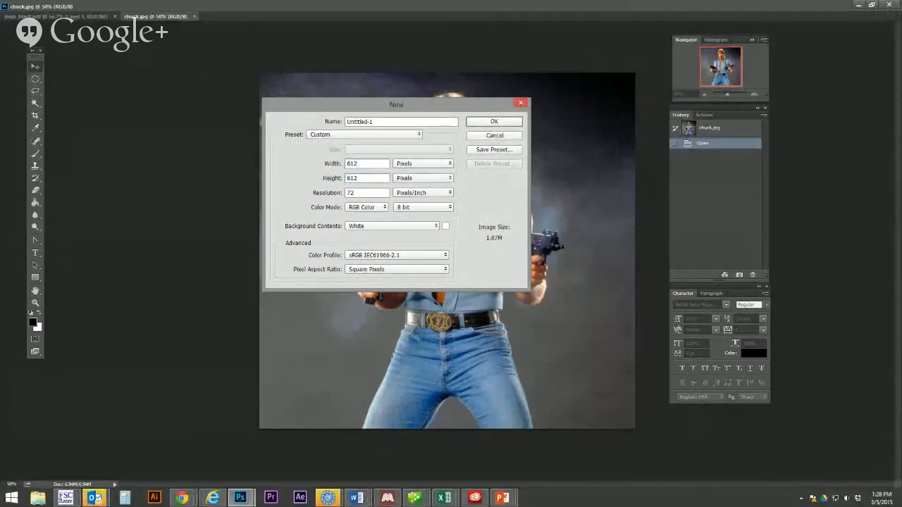
left_click(496, 122)
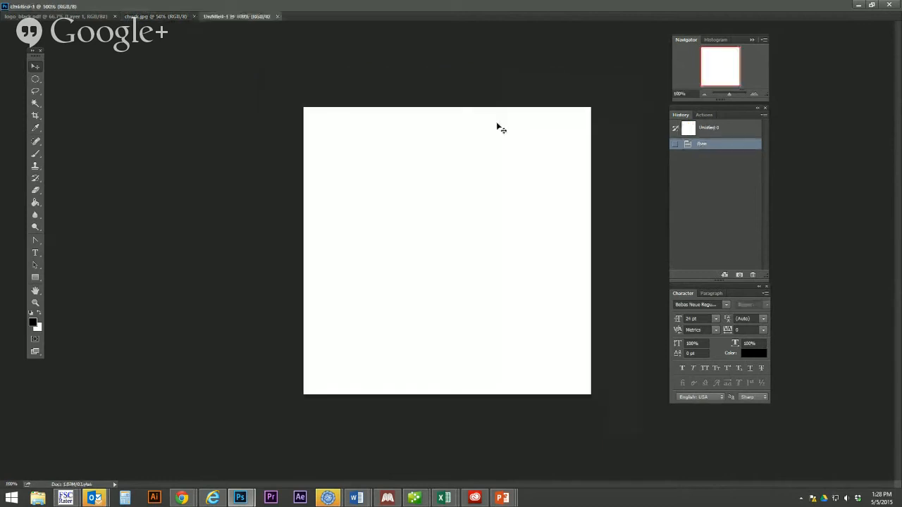
- Float the blank document and chuck.jpg in separate windows and arrange them so that both are partly visible
left_click_drag(249, 16, 331, 29)
left_click_drag(434, 28, 216, 49)
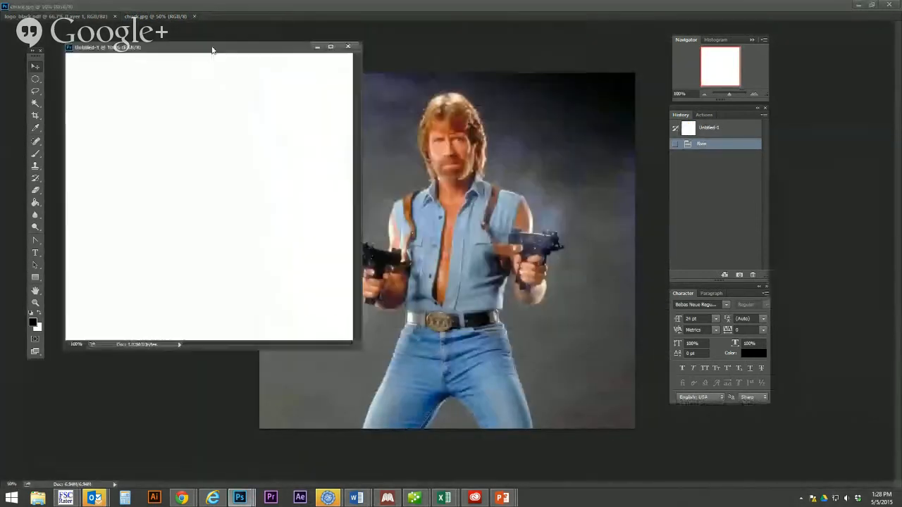
left_click(468, 133)
left_click_drag(164, 18, 381, 70)
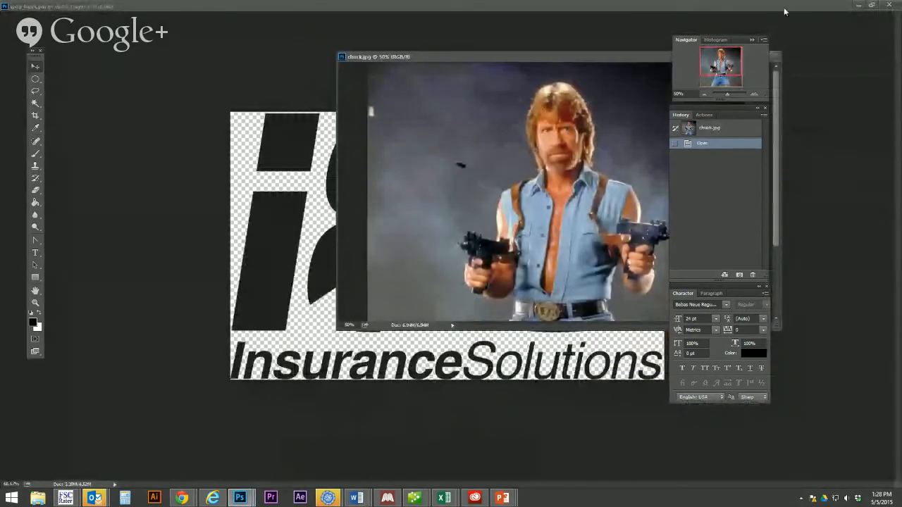
left_click_drag(517, 61, 293, 69)
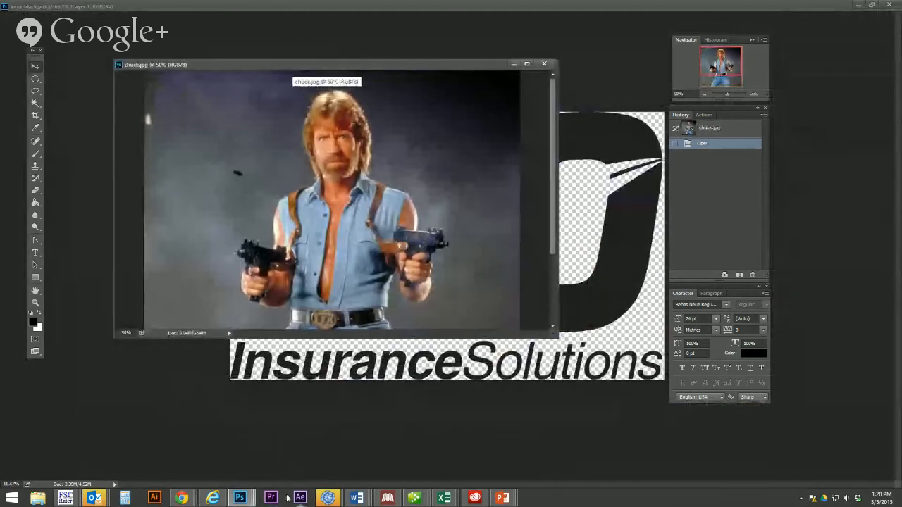
mouse_move(248, 502)
left_click(314, 446)
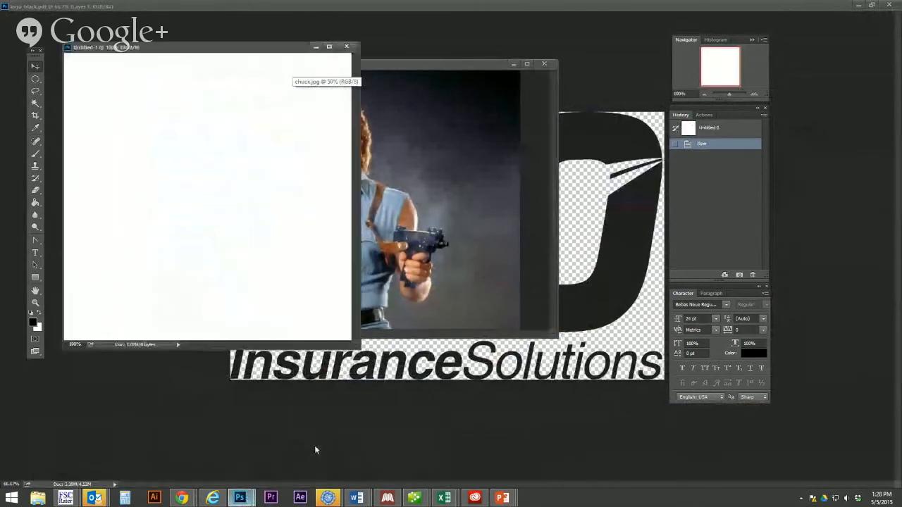
left_click_drag(421, 68, 628, 77)
- Copy the photo from chuck.jpg into the blank document as a new layer and enlarge that document's window
left_click_drag(524, 149, 267, 136)
left_click_drag(359, 345, 594, 407)
left_click_drag(121, 47, 147, 52)
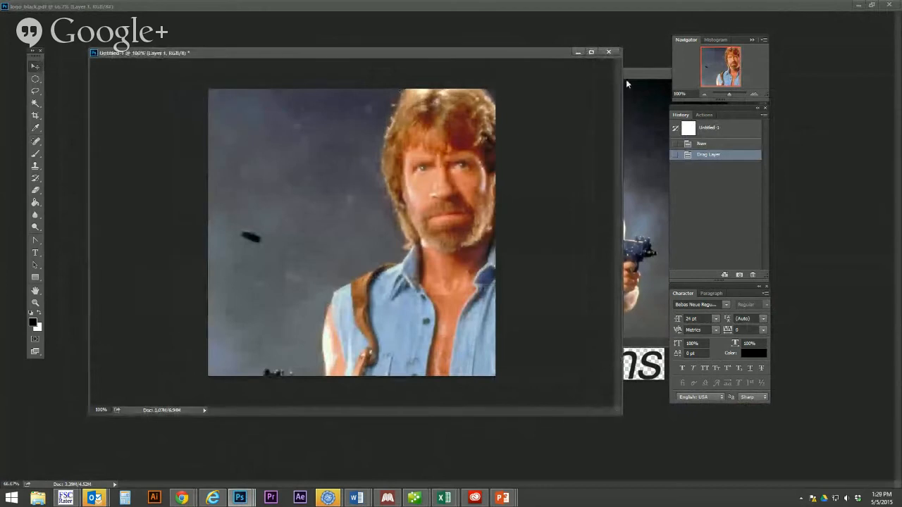
left_click(591, 54)
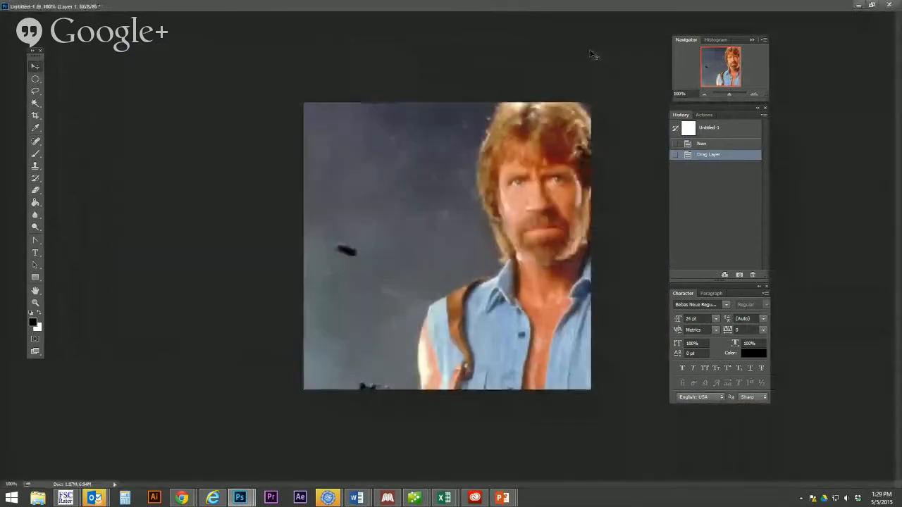
left_click(872, 5)
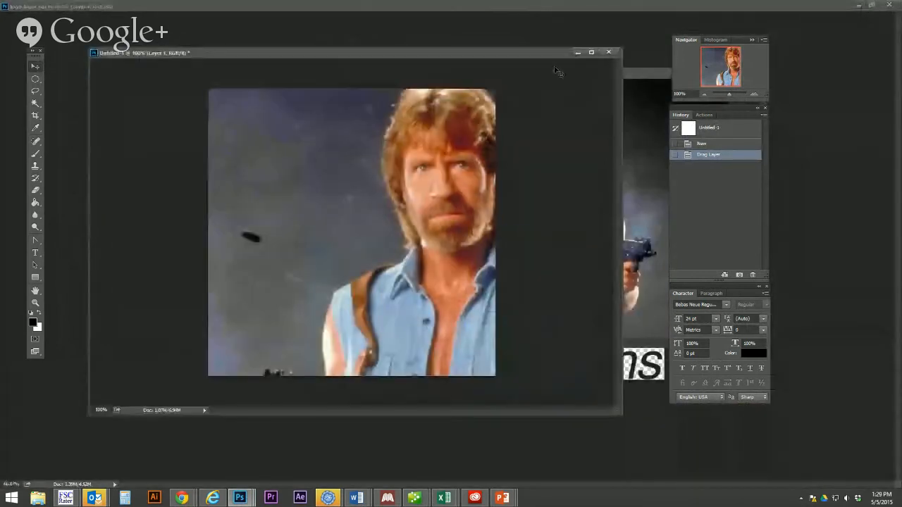
- Bring the original chuck.jpg window to the front and close it
left_click(641, 241)
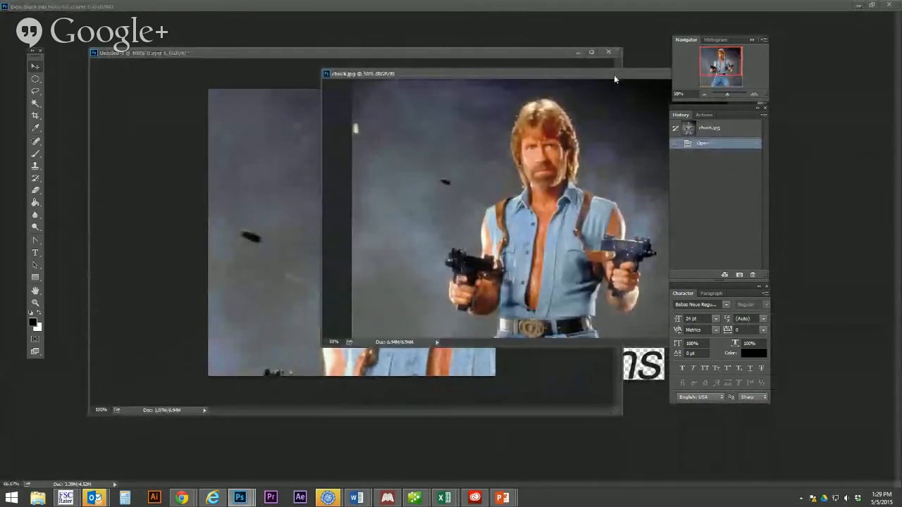
left_click_drag(614, 75, 412, 87)
left_click(556, 83)
- Shift the photo layer down and to the right on the square canvas and minimize the logo_black.pdf window
left_click_drag(218, 136, 314, 205)
left_click_drag(259, 151, 290, 160)
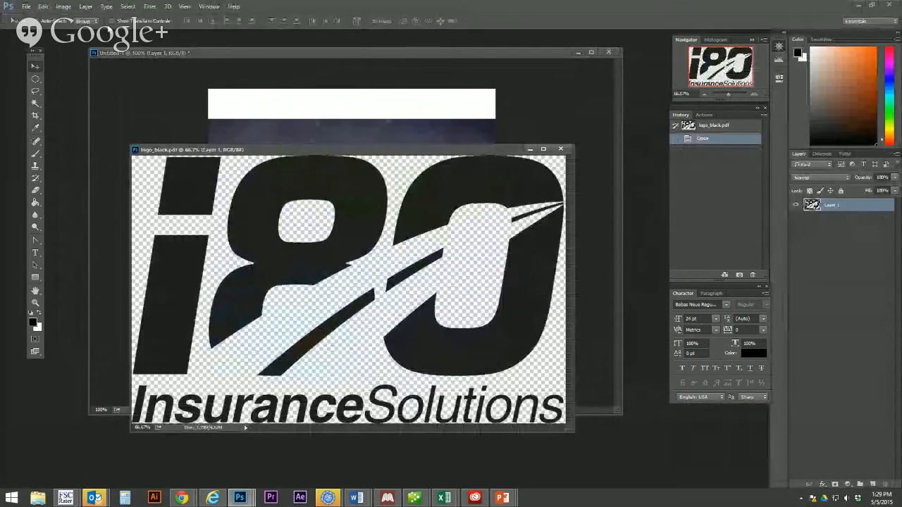
left_click(531, 149)
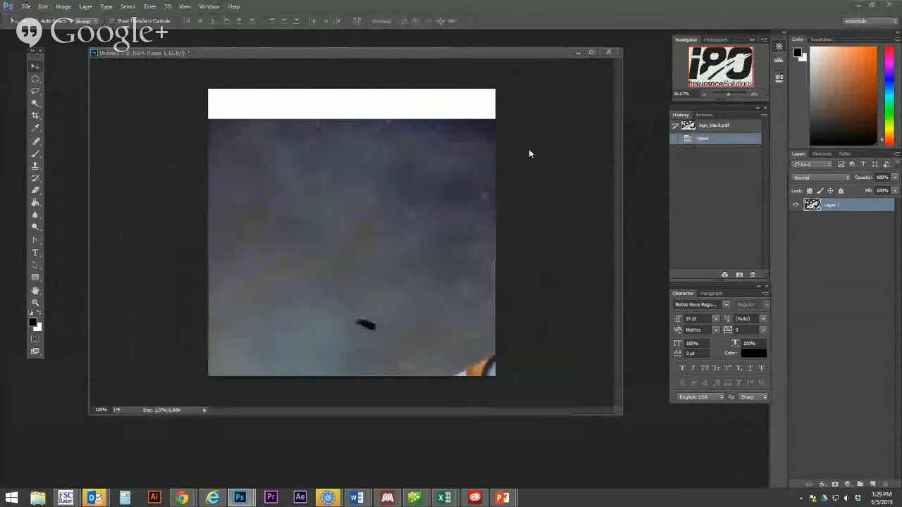
- Scale the photo layer proportionally to about 41% with the transform controls, position it to fill the square canvas, and hide the controls
left_click(115, 21)
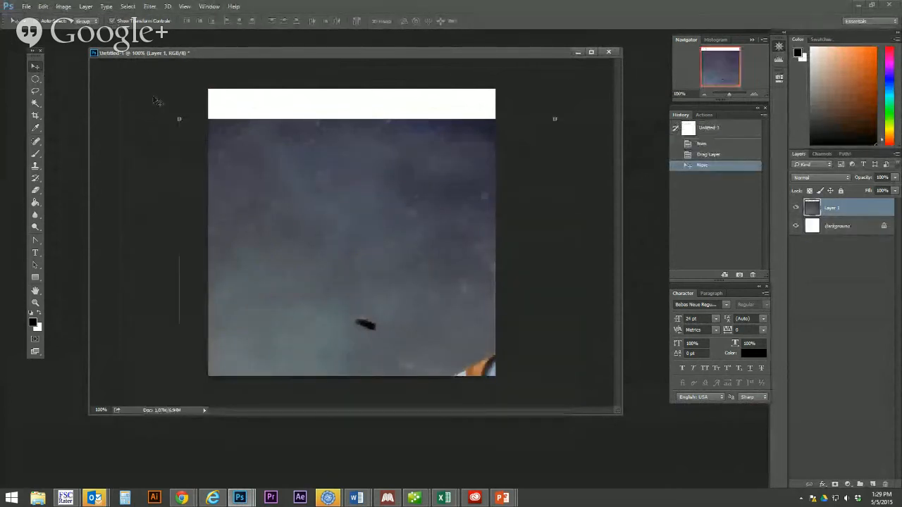
left_click_drag(178, 117, 222, 122)
left_click_drag(349, 257, 276, 210)
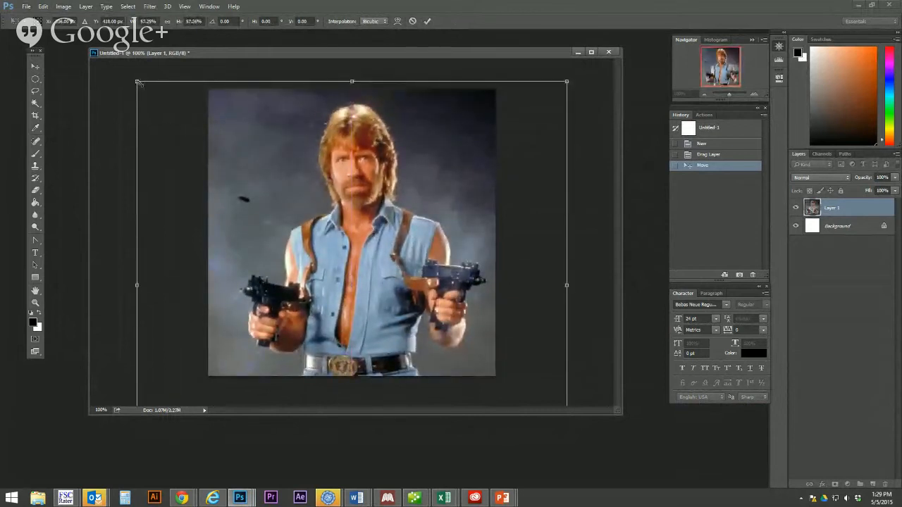
left_click_drag(138, 83, 219, 140)
left_click_drag(283, 215, 248, 156)
left_click_drag(171, 89, 214, 127)
left_click_drag(276, 217, 246, 181)
left_click_drag(186, 391, 196, 378)
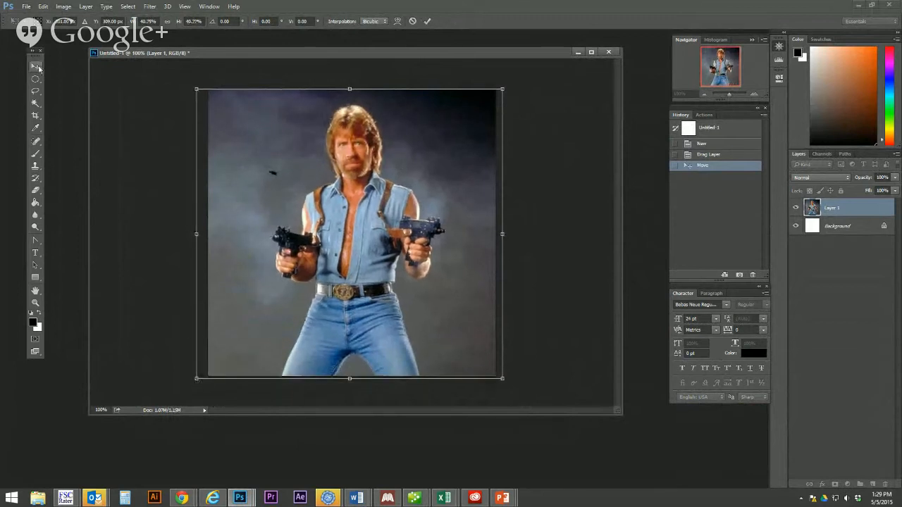
left_click(39, 67)
key("Return")
left_click(111, 21)
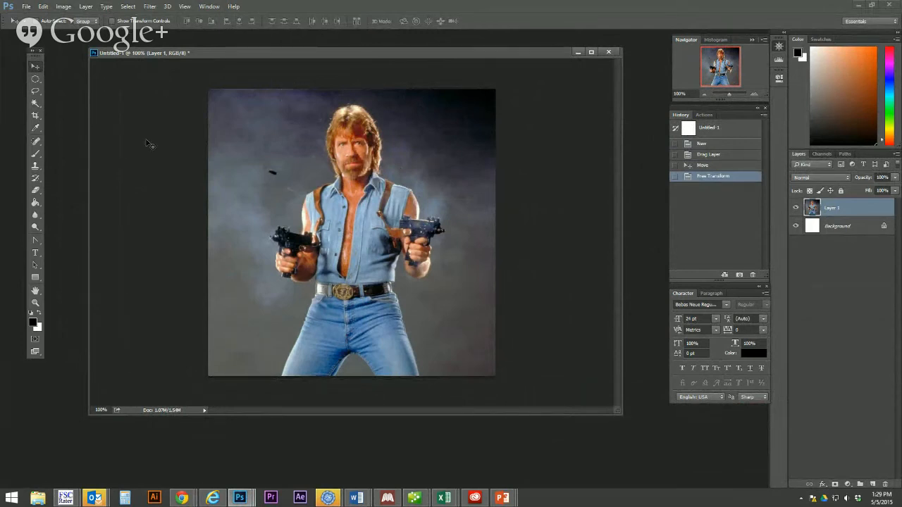
- Add the white (ffffff) text "I80 INSURANCE INSURES ALL OF MY GUNS" across the upper part of the photo
left_click(36, 252)
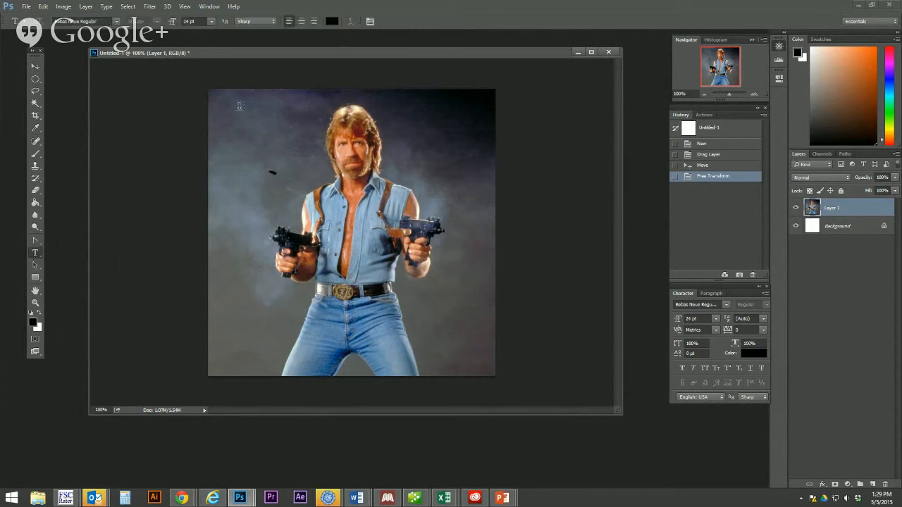
left_click(331, 22)
left_click(318, 243)
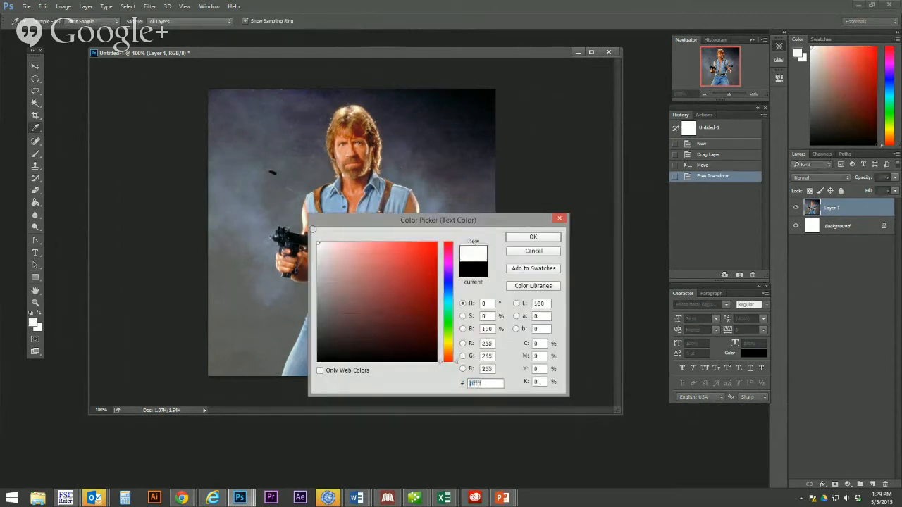
left_click(533, 238)
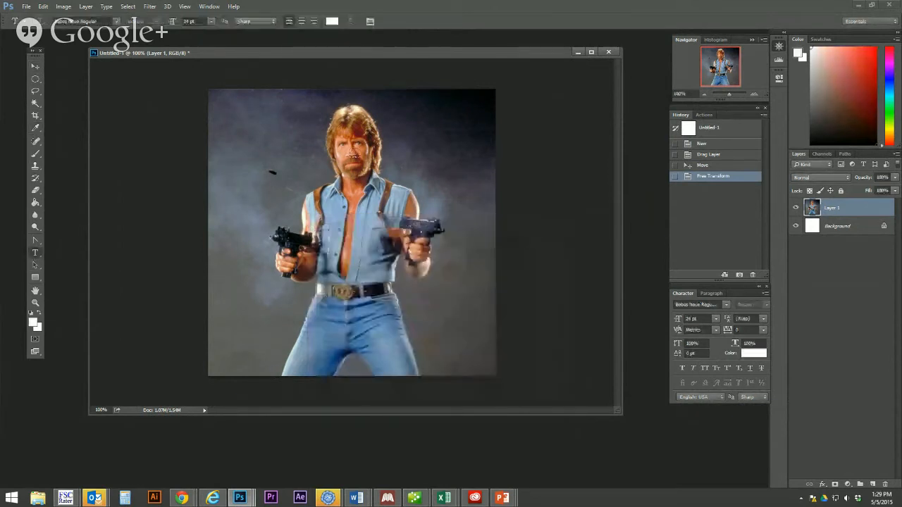
left_click(290, 138)
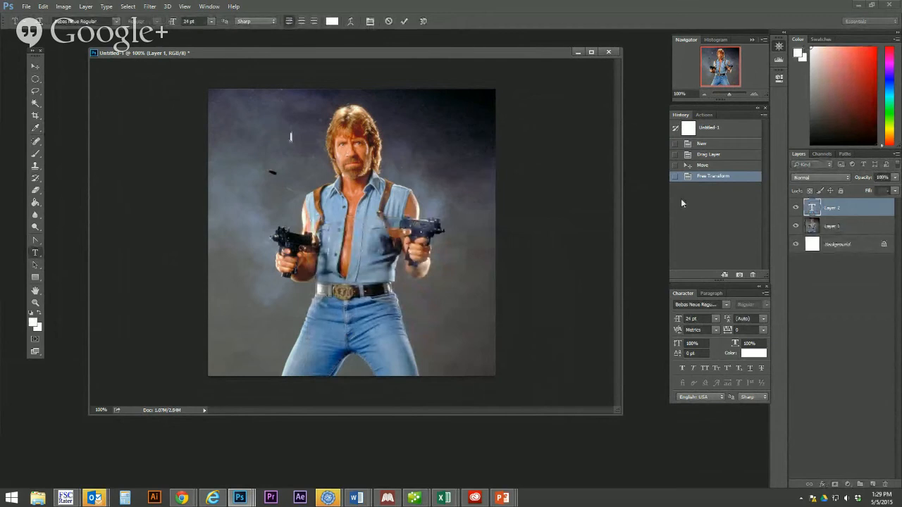
type("180 INSURANCE INS")
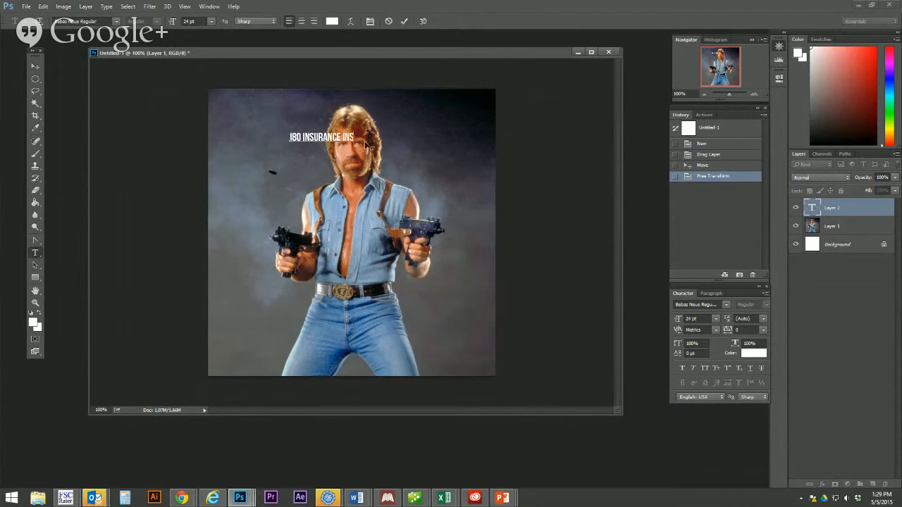
type("URES ALL OF MY GUNS")
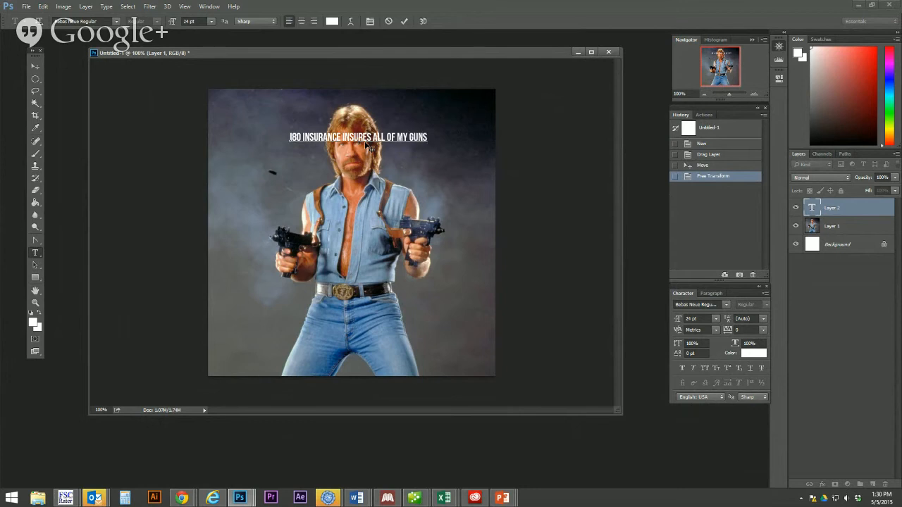
- Change the font of the whole caption to Impact Regular
key("ctrl+a")
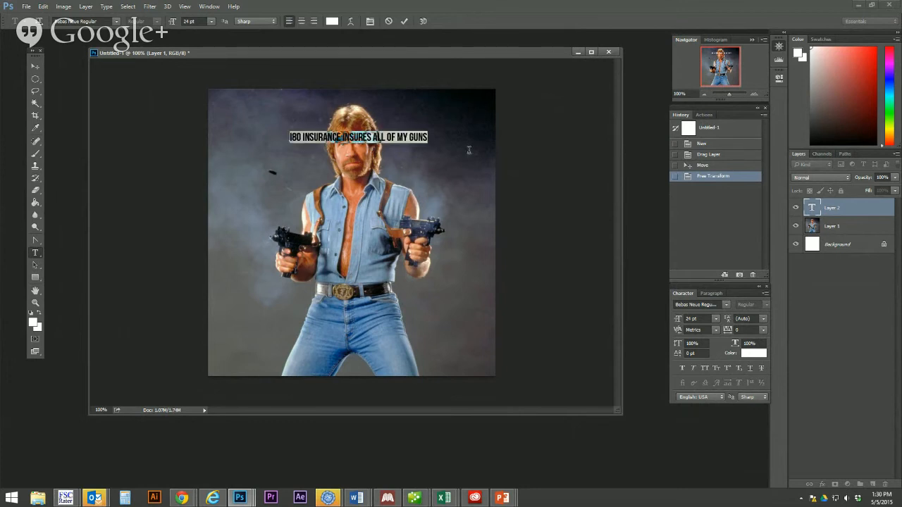
left_click(84, 22)
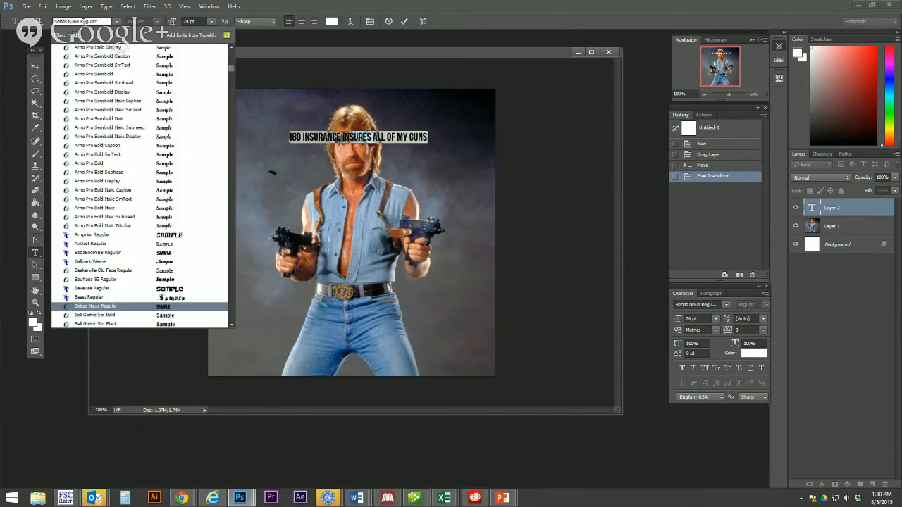
type("IM")
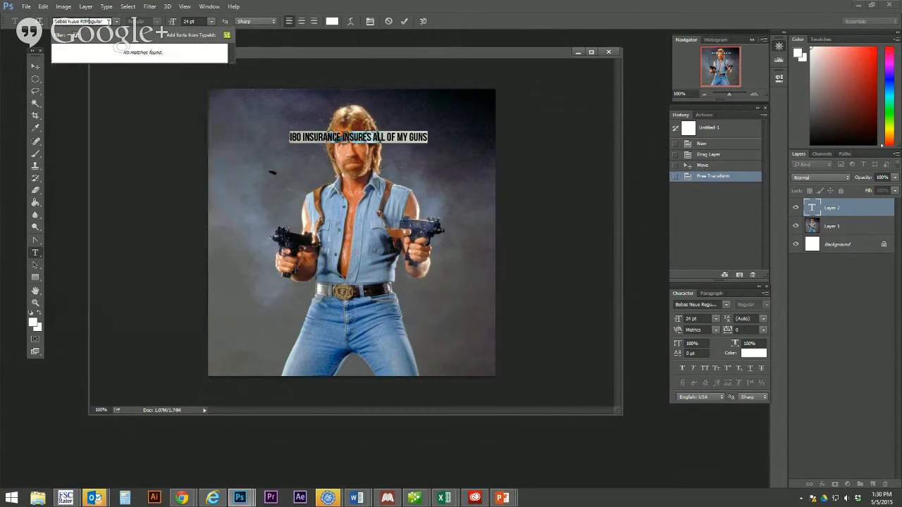
left_click_drag(106, 22, 1, 35)
type("IM")
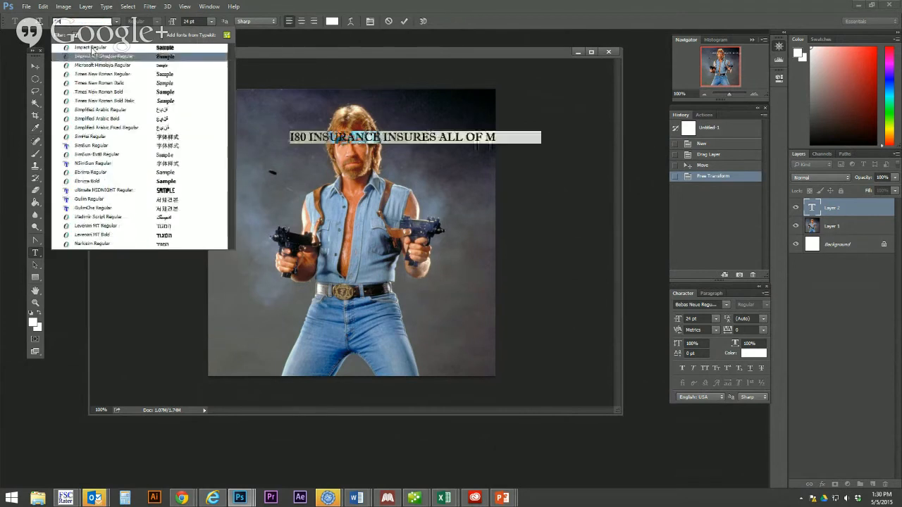
left_click(91, 47)
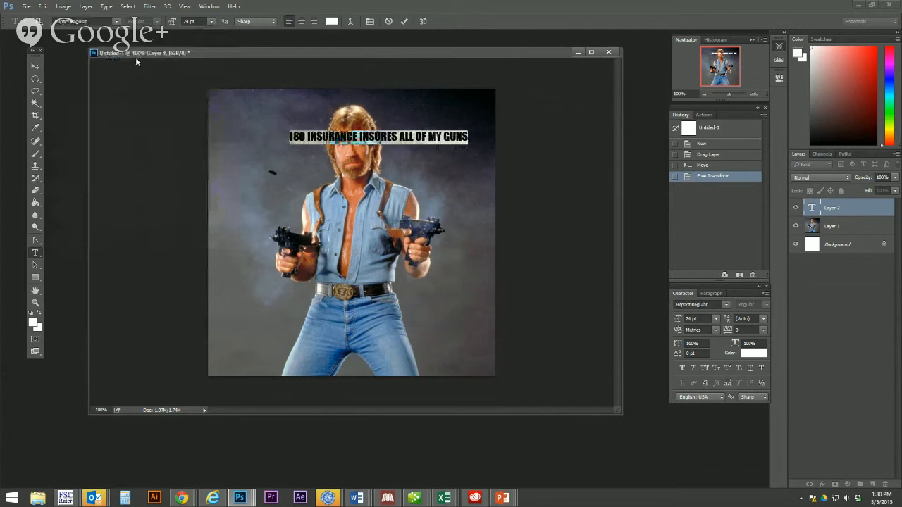
- Set the caption's font size to 30 pt and move it to the upper edge of the photo
left_click(211, 22)
left_click(208, 140)
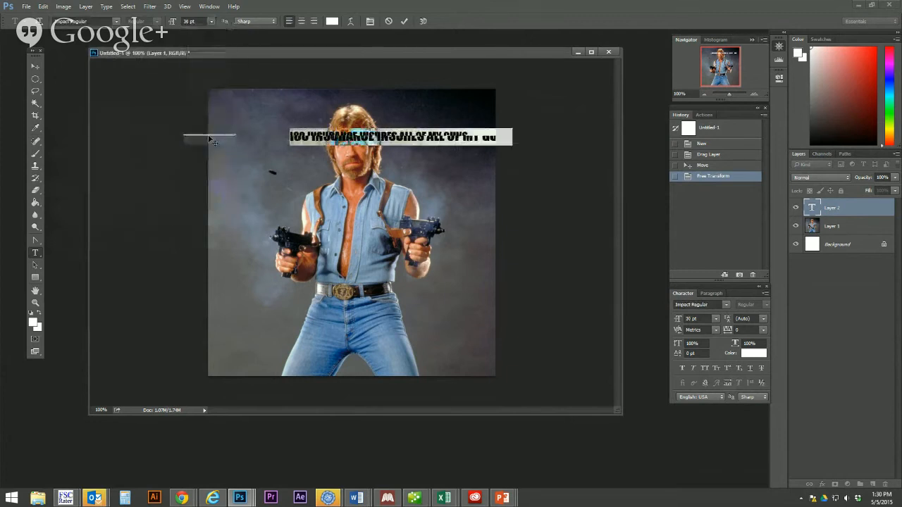
left_click(35, 65)
left_click_drag(370, 142, 324, 108)
- Increase the whole caption's font size to 34 pt and recentre it along the photo's upper edge
left_click(36, 252)
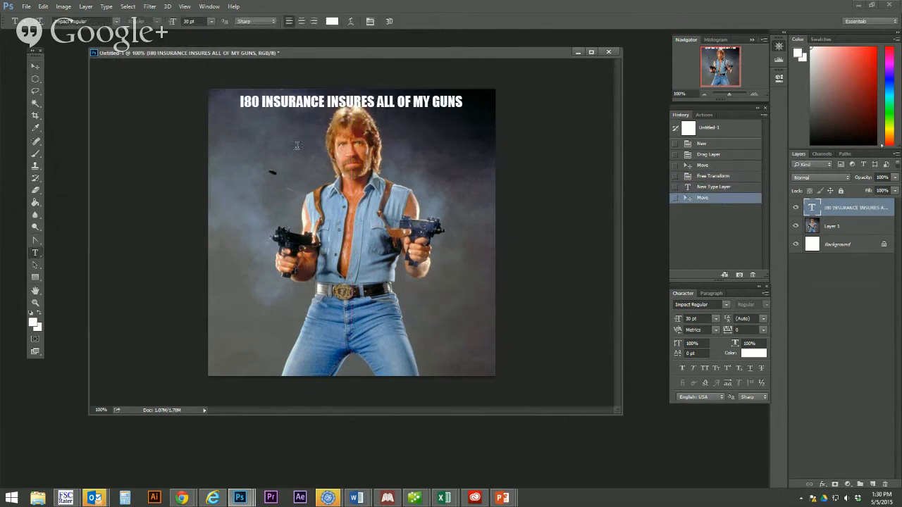
left_click_drag(241, 104, 503, 111)
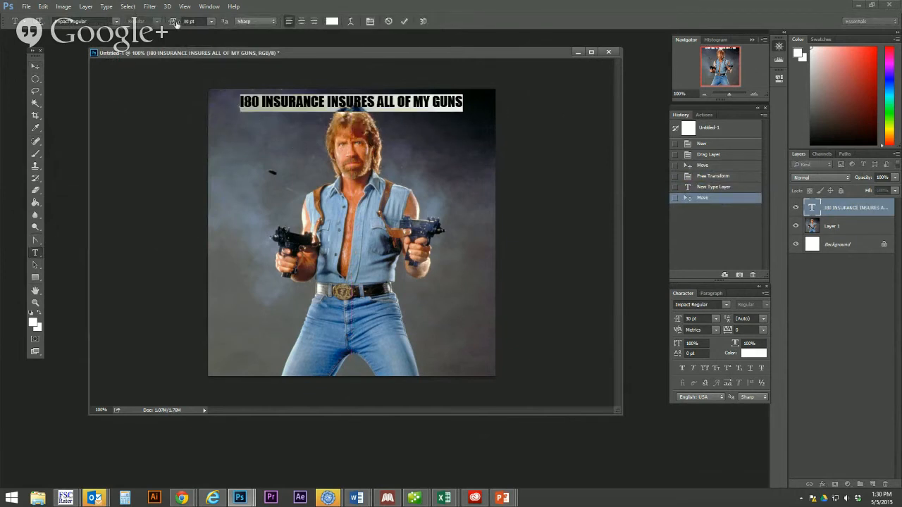
double_click(189, 22)
type("34")
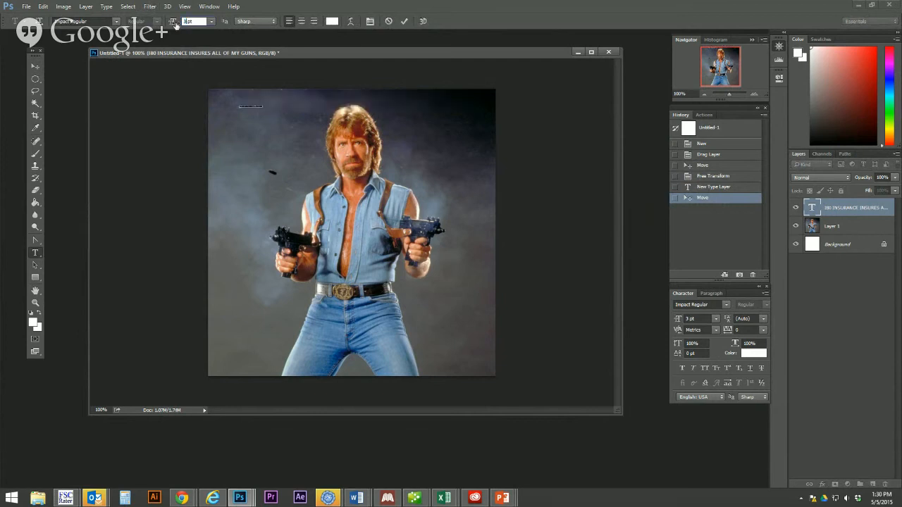
left_click(35, 65)
left_click_drag(342, 105, 329, 105)
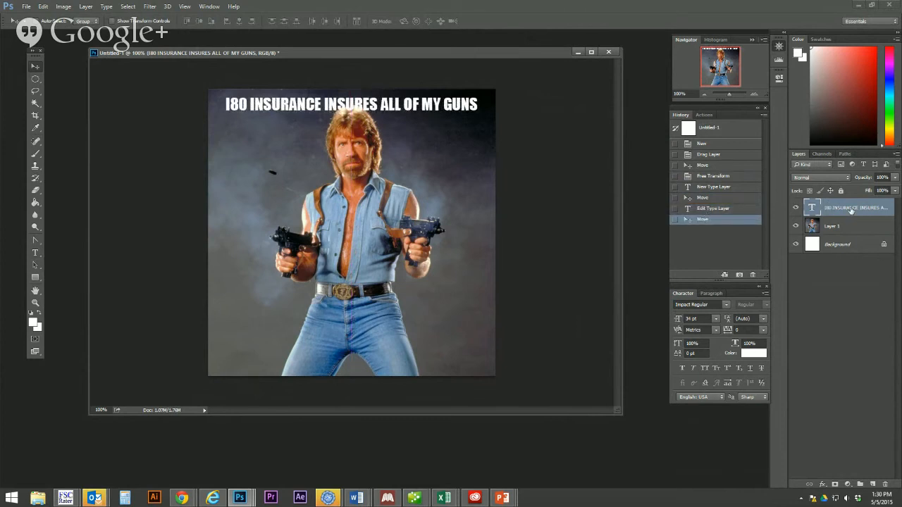
- Add a black Drop Shadow layer style to the caption, keeping the caption in view beside the dialog
left_click(86, 6)
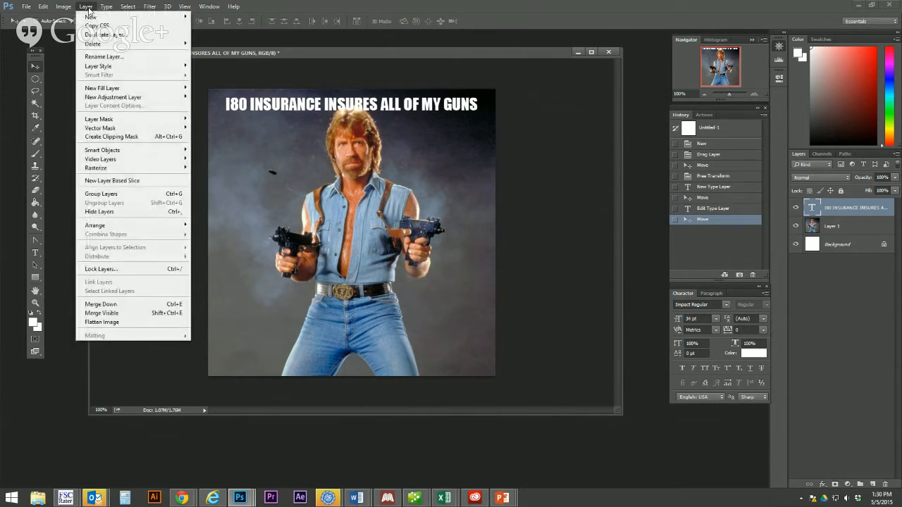
mouse_move(162, 66)
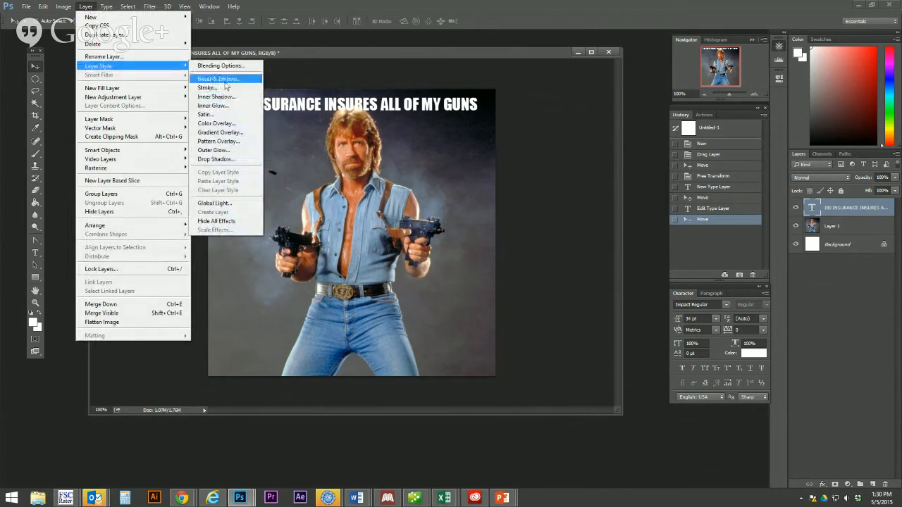
left_click(226, 160)
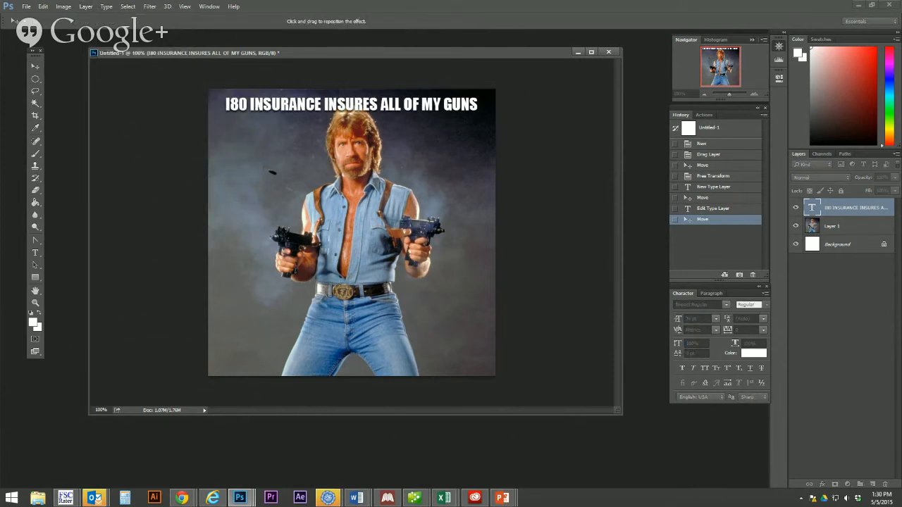
left_click_drag(901, 112, 645, 136)
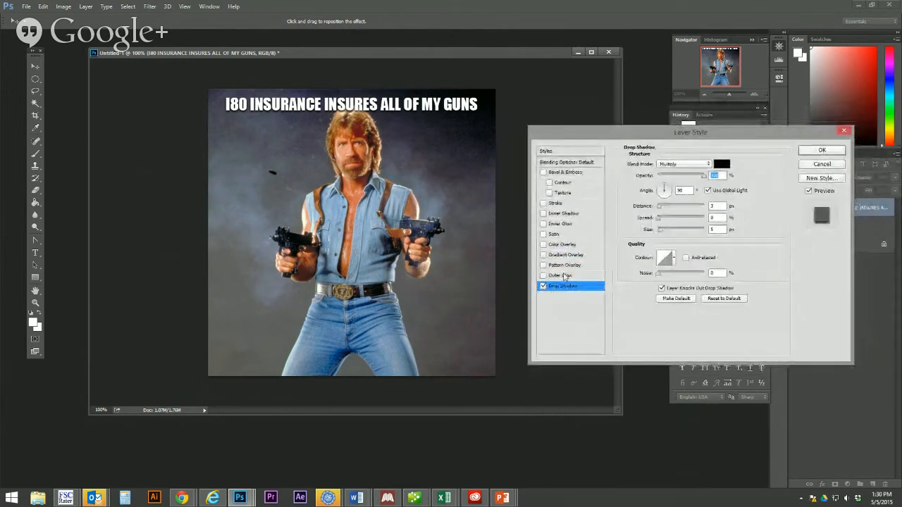
- Add a black Stroke positioned Outside to the caption, thicken it by a few pixels, and apply the layer style
left_click(557, 205)
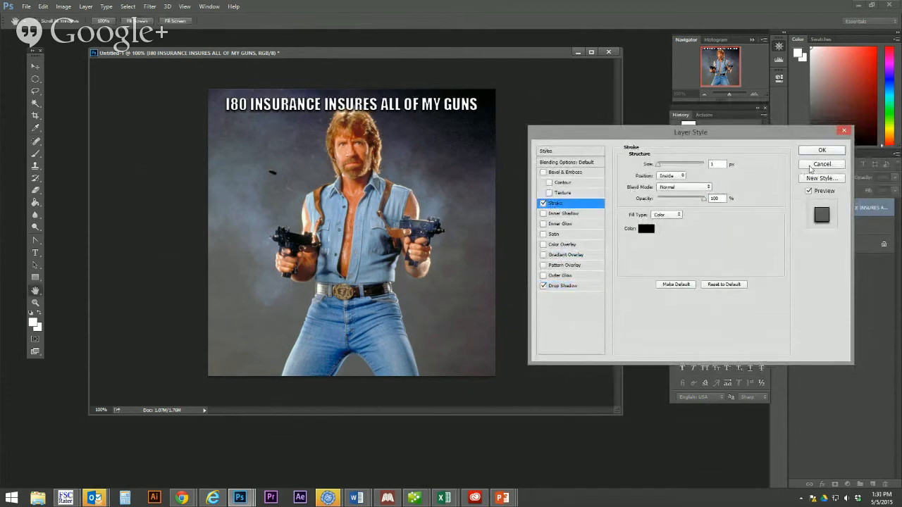
left_click(673, 175)
left_click(665, 186)
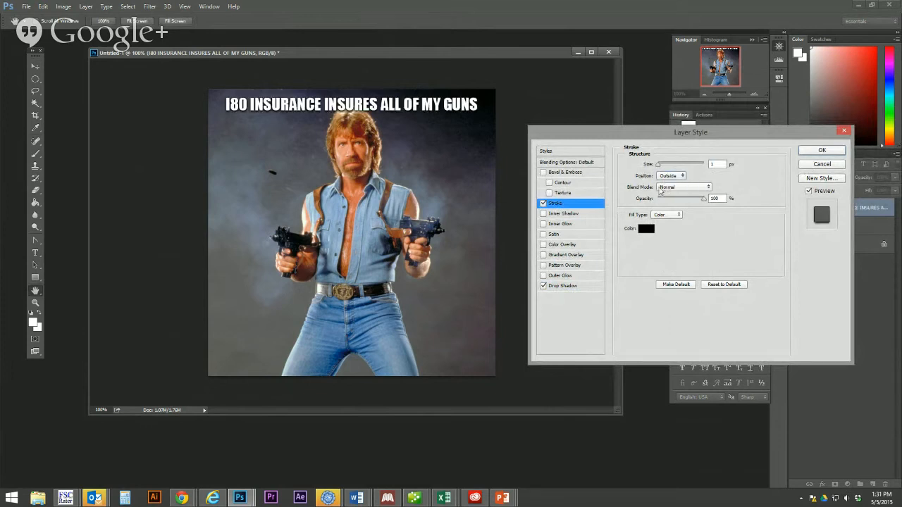
left_click_drag(659, 164, 662, 168)
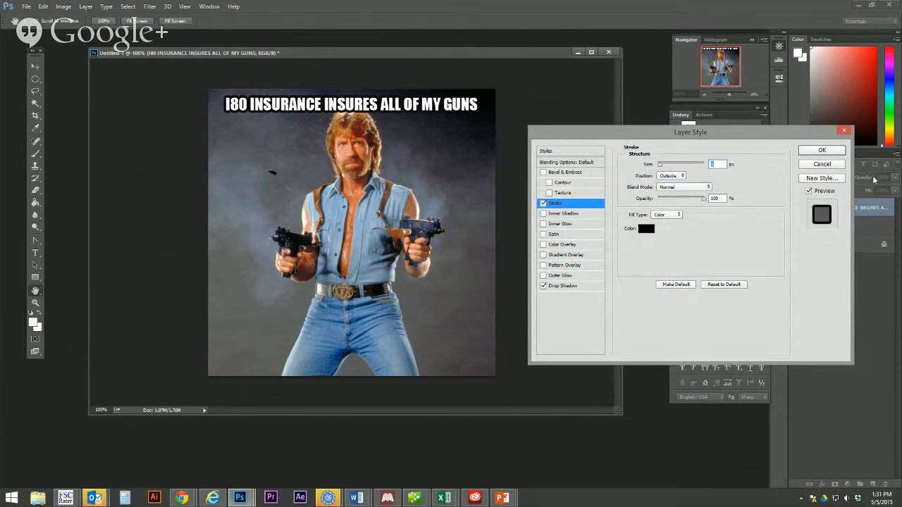
left_click(831, 151)
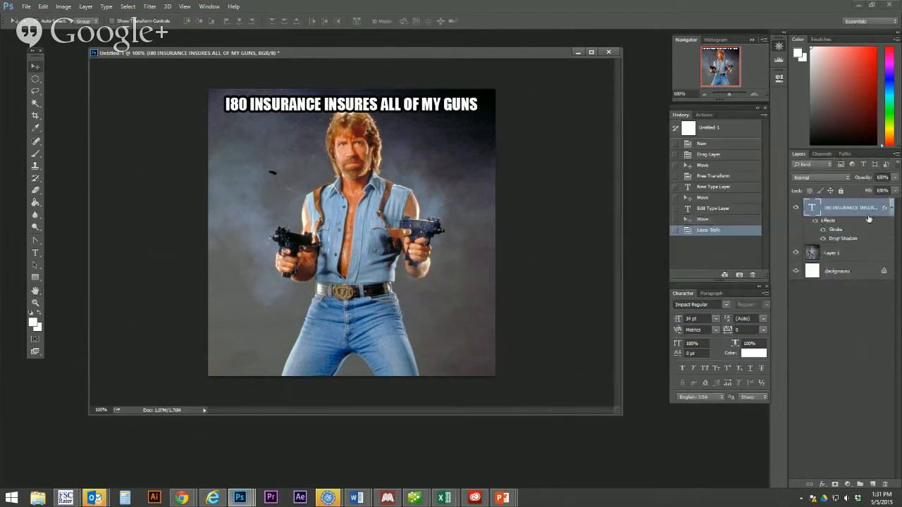
- Duplicate the caption layer onto the lower part of the photo and replace the copy's text with "ALL FOUR OF THEM"
left_click_drag(843, 206, 876, 484)
left_click_drag(398, 104, 432, 352)
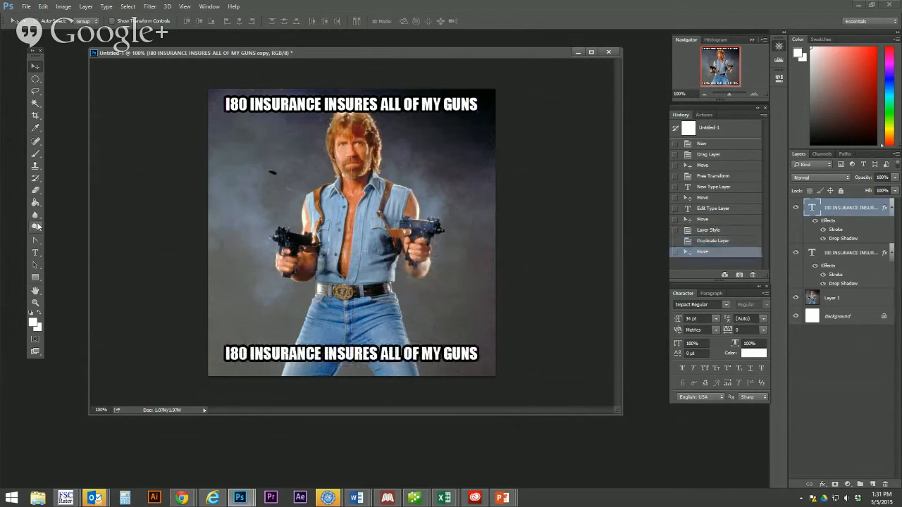
left_click(36, 254)
left_click_drag(232, 364, 496, 400)
key("BackSpace")
type("ALL FOUR OF THEM")
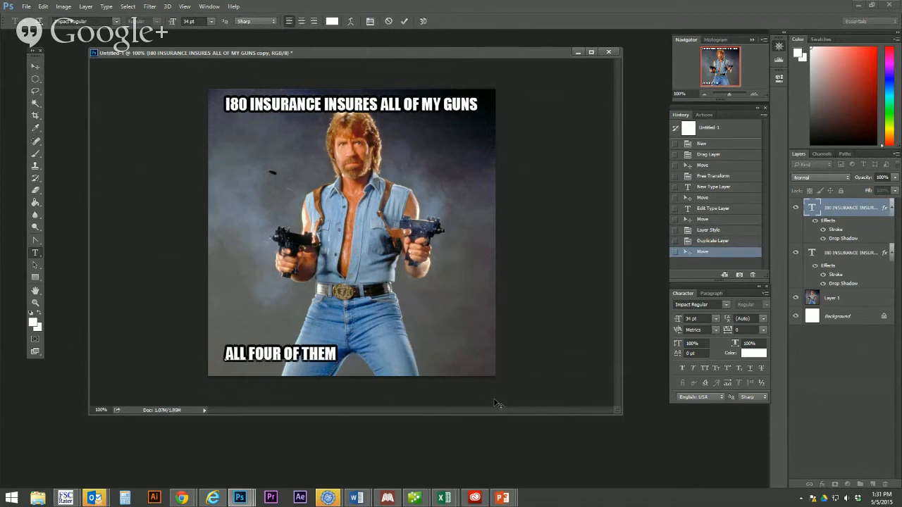
- Scale the "ALL FOUR OF THEM" text proportionally to about 169.5%, centre it near the photo's lower edge, and hide the transform controls
left_click(36, 65)
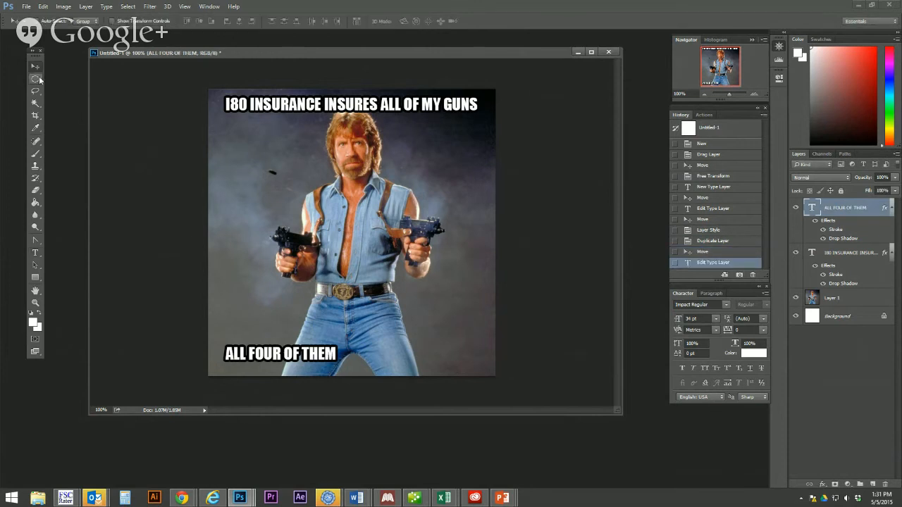
left_click(112, 21)
left_click_drag(338, 345, 413, 317)
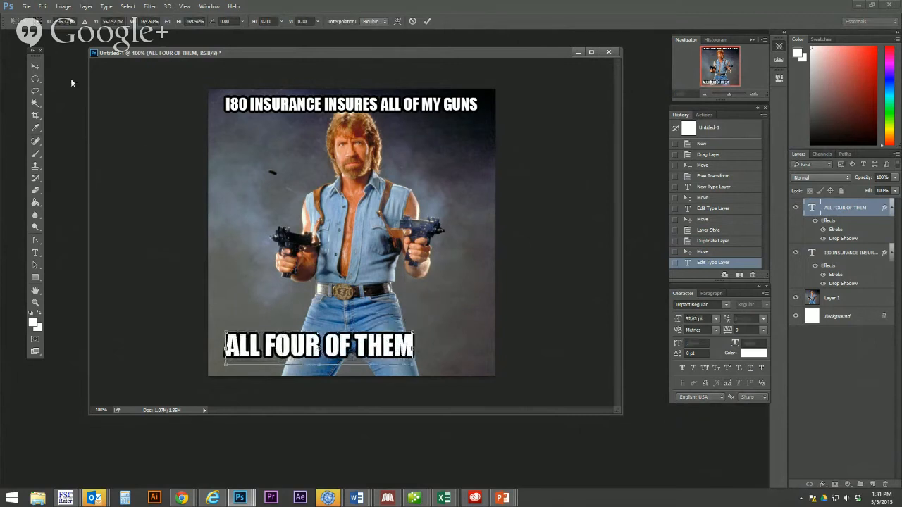
left_click(35, 67)
left_click(414, 182)
left_click_drag(358, 351, 411, 355)
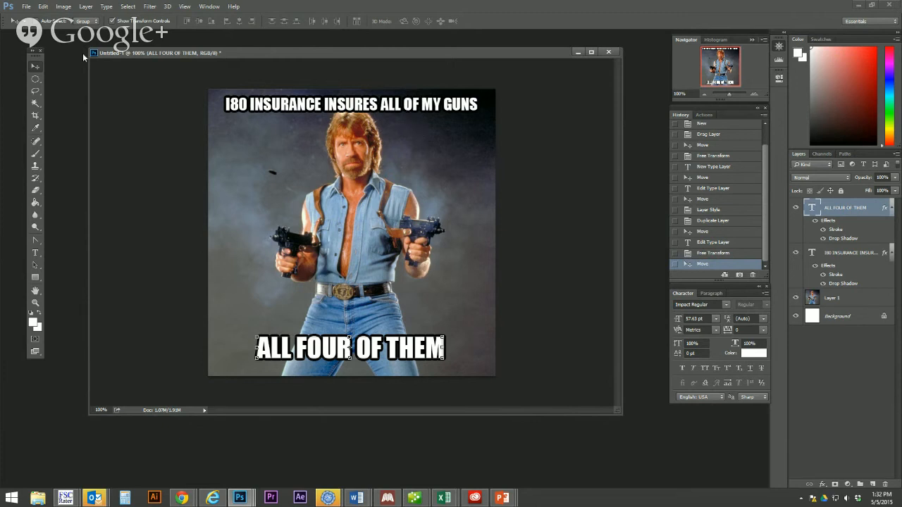
left_click(112, 21)
- Close the untitled meme document without saving its changes
left_click(607, 53)
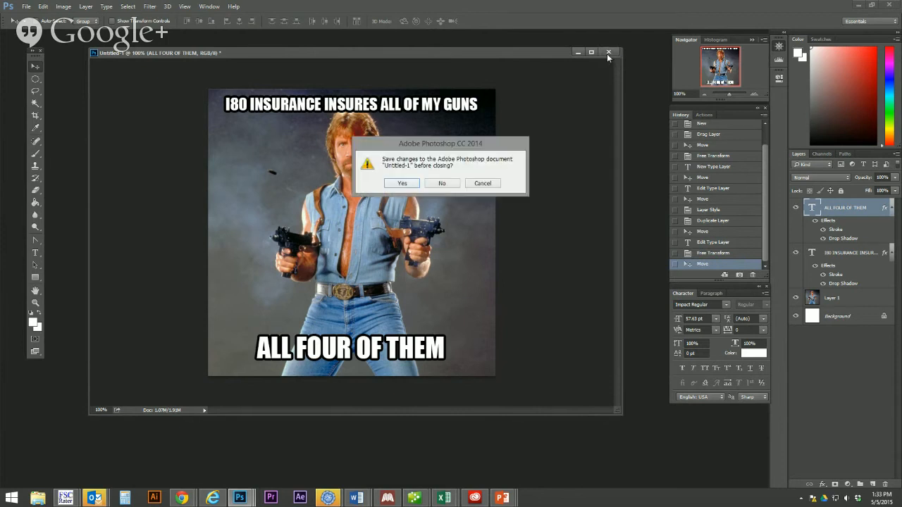
left_click(441, 182)
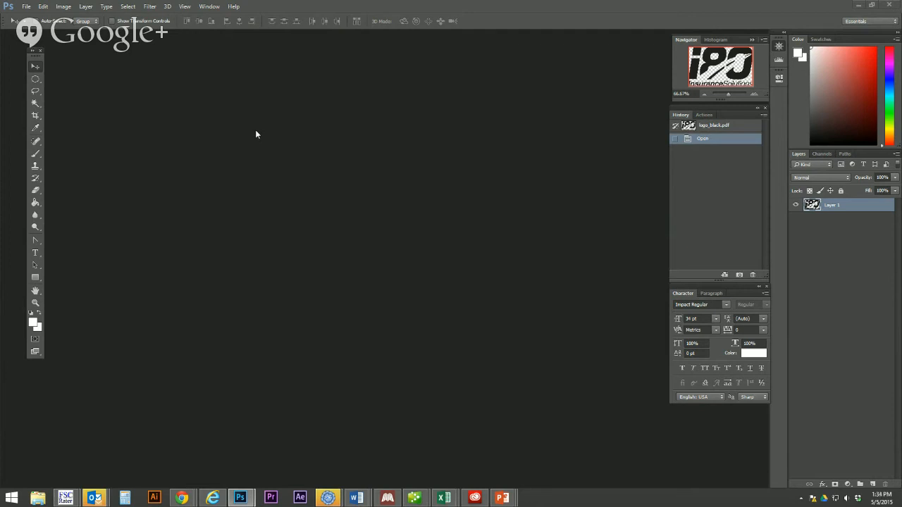
- Open the portrait photo IMG_9032 from the IA16 folder inside IAOA
left_click(26, 7)
left_click(35, 22)
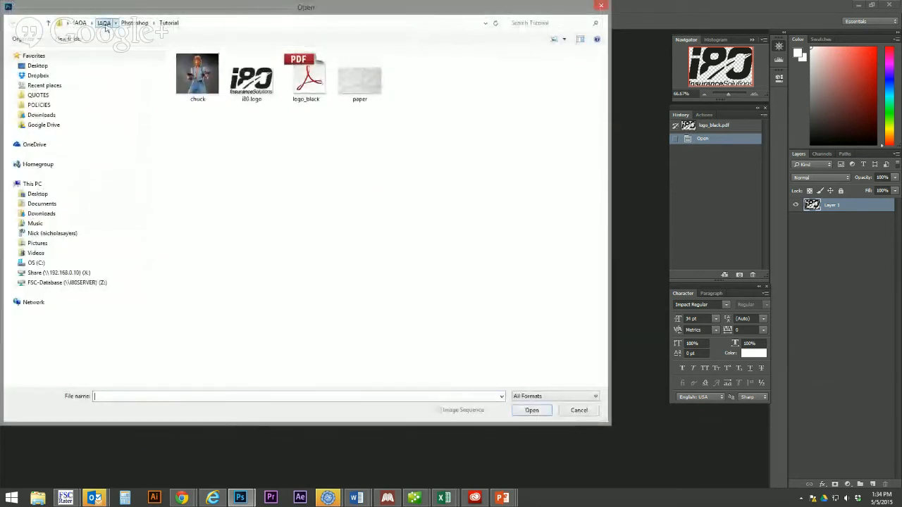
left_click(105, 23)
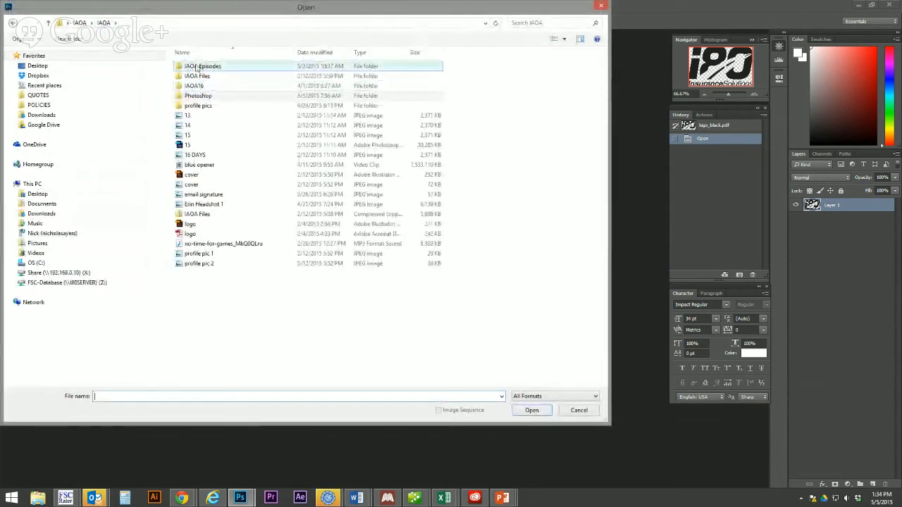
left_click(79, 23)
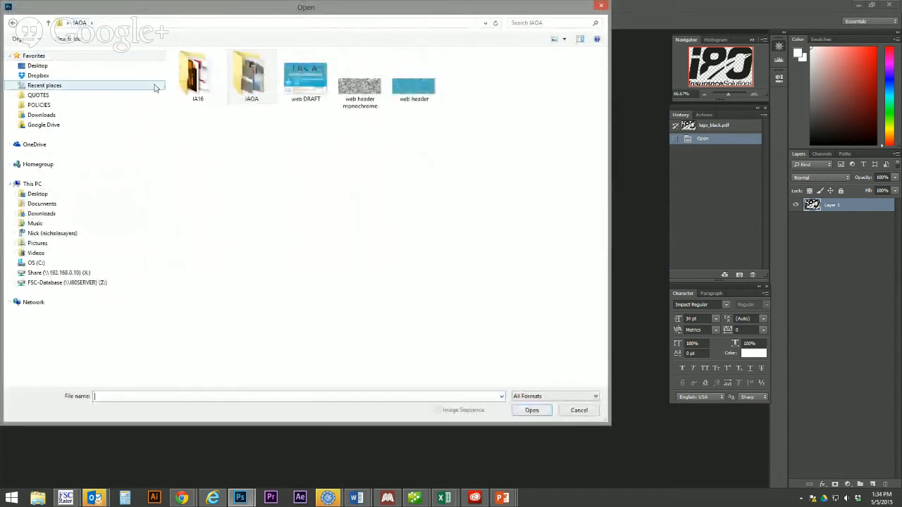
double_click(198, 78)
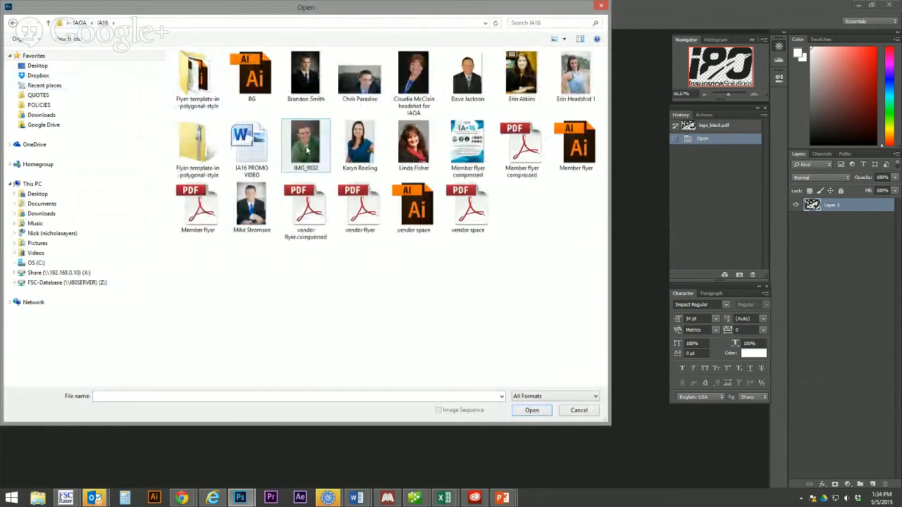
double_click(307, 148)
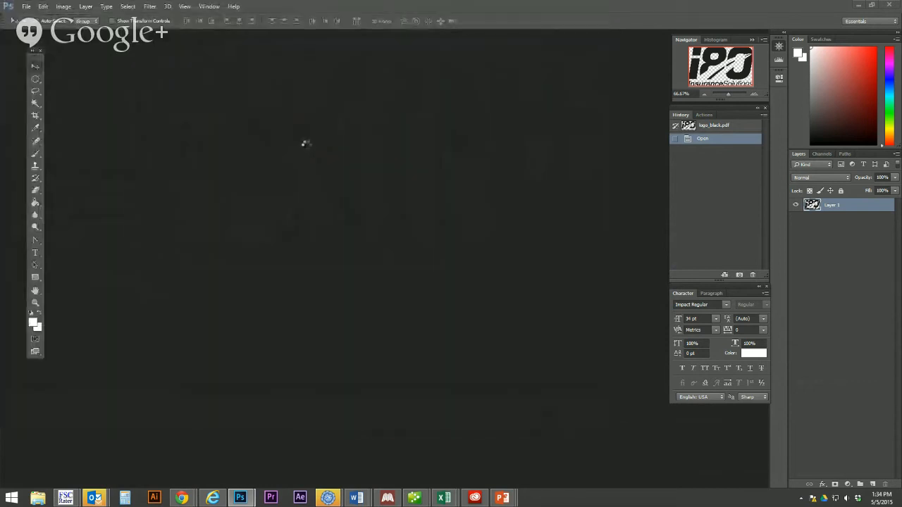
- Enlarge the portrait's document window and examine the face and teeth at close range and in full view
left_click_drag(486, 150, 483, 83)
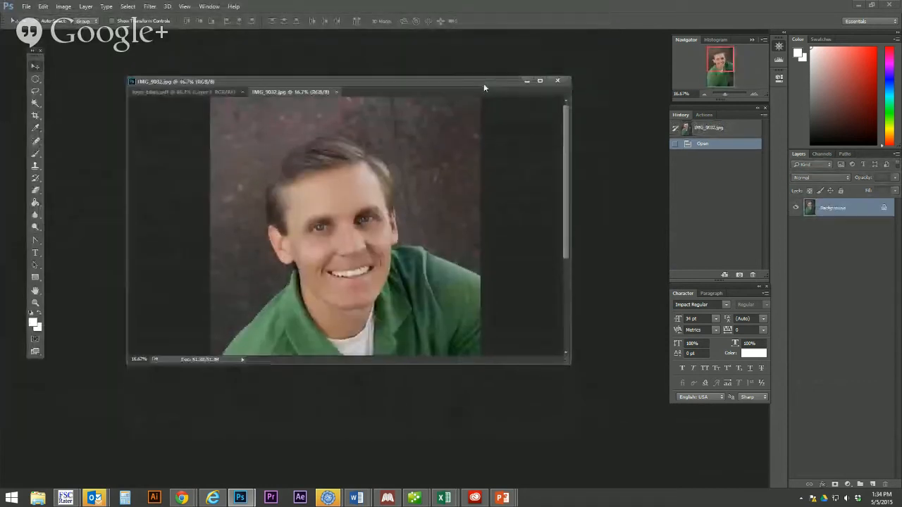
left_click_drag(443, 366, 444, 450)
left_click_drag(723, 94, 723, 95)
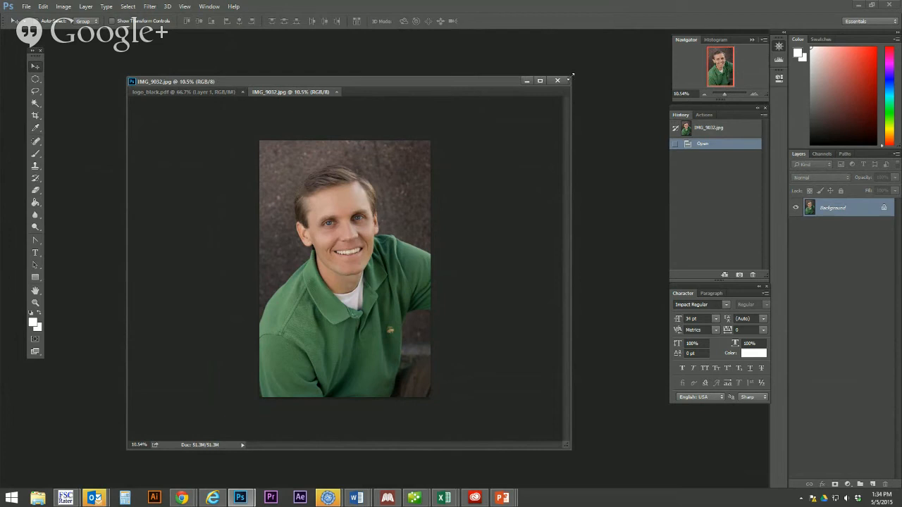
left_click_drag(571, 73, 593, 57)
left_click(724, 94)
left_click_drag(725, 94, 725, 94)
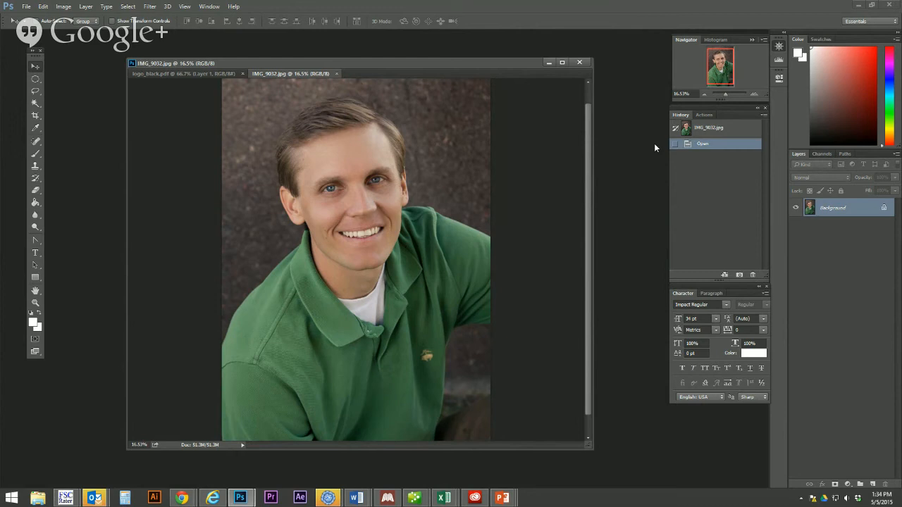
left_click_drag(726, 94, 719, 62)
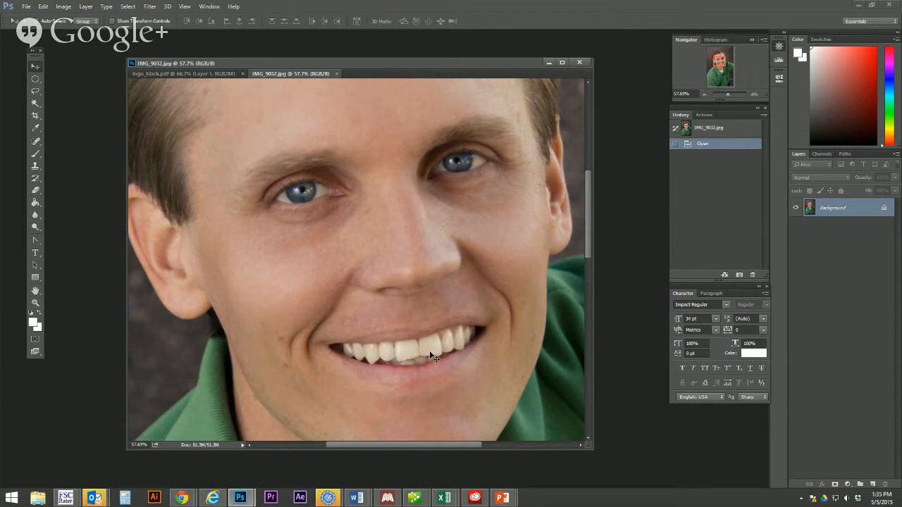
left_click_drag(731, 95, 723, 97)
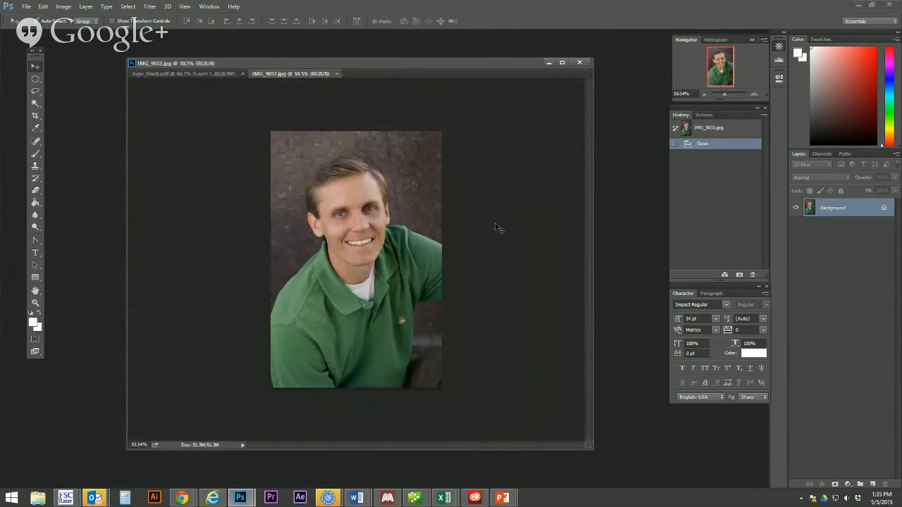
- Apply a Levels adjustment to the portrait with the white input level at 204 and the midtones at 0.86
key("ctrl+l")
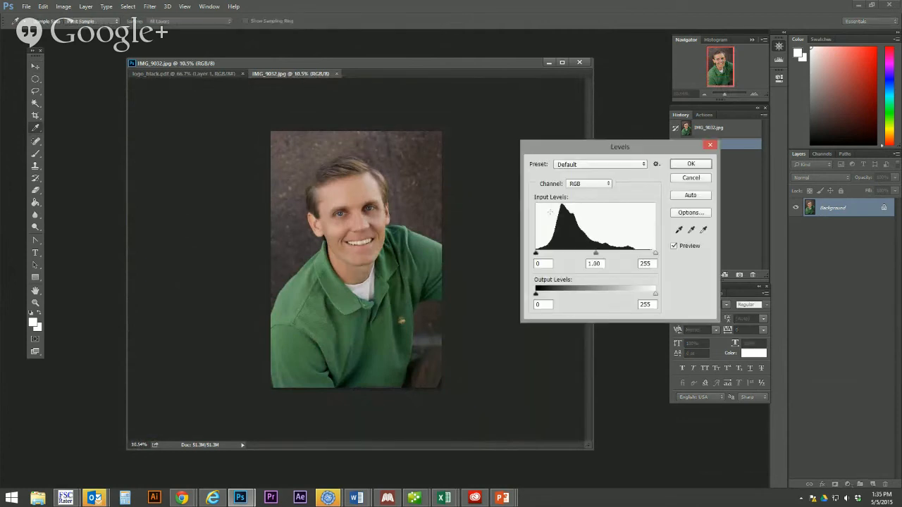
left_click_drag(655, 253, 631, 257)
mouse_move(536, 253)
left_mouse_down()
mouse_move(585, 254)
mouse_move(525, 257)
left_mouse_up()
left_click_drag(583, 254, 589, 257)
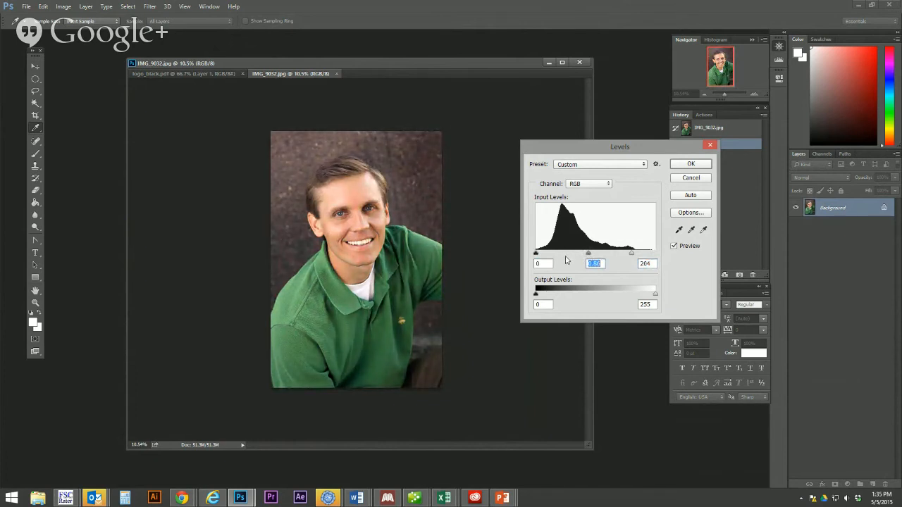
left_click(703, 168)
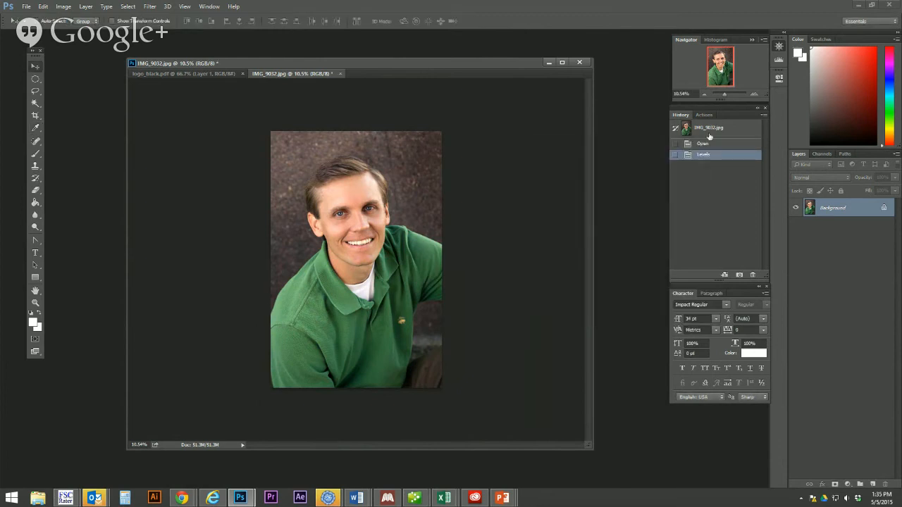
- Compare the original portrait with the Levels-adjusted version by switching between their history states
left_click(710, 128)
left_click(712, 155)
left_click(713, 128)
left_click(716, 155)
- Set up the Dodge tool with a small soft brush sized for retouching individual teeth in the portrait
left_click_drag(724, 95, 719, 67)
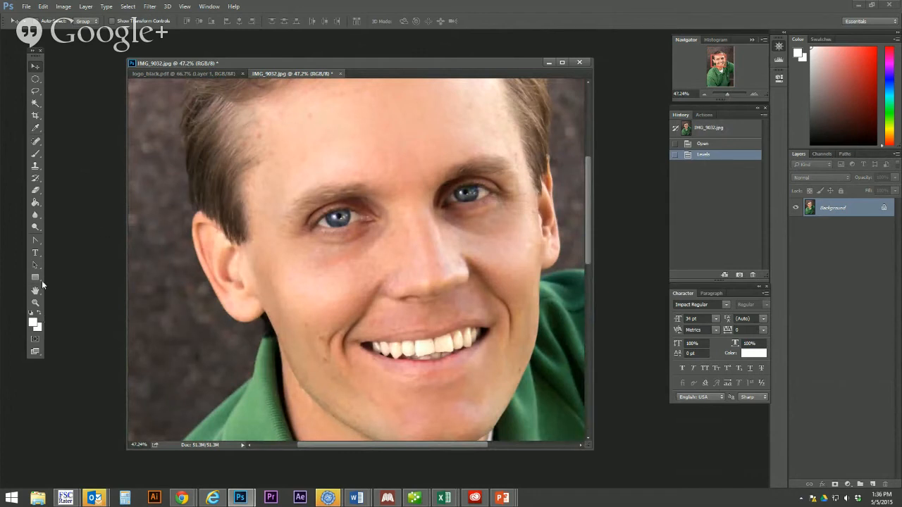
left_click(39, 230)
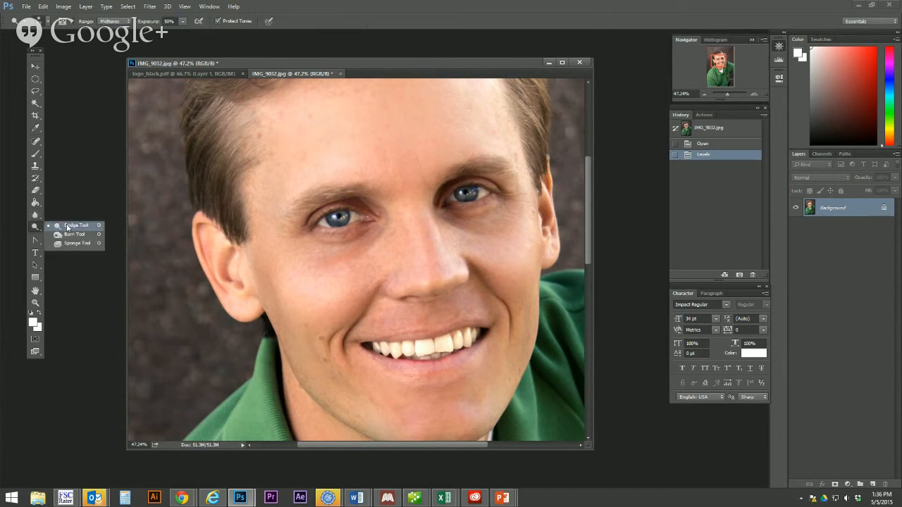
left_click(73, 224)
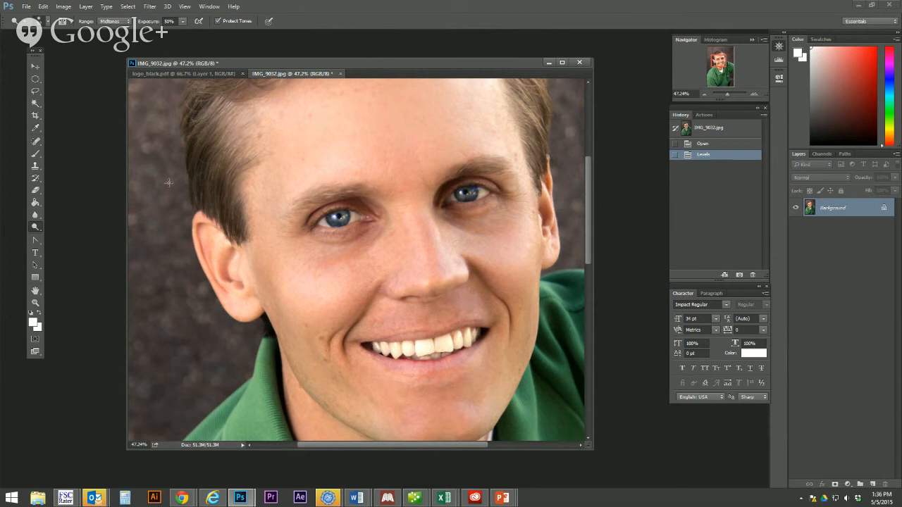
left_click(48, 21)
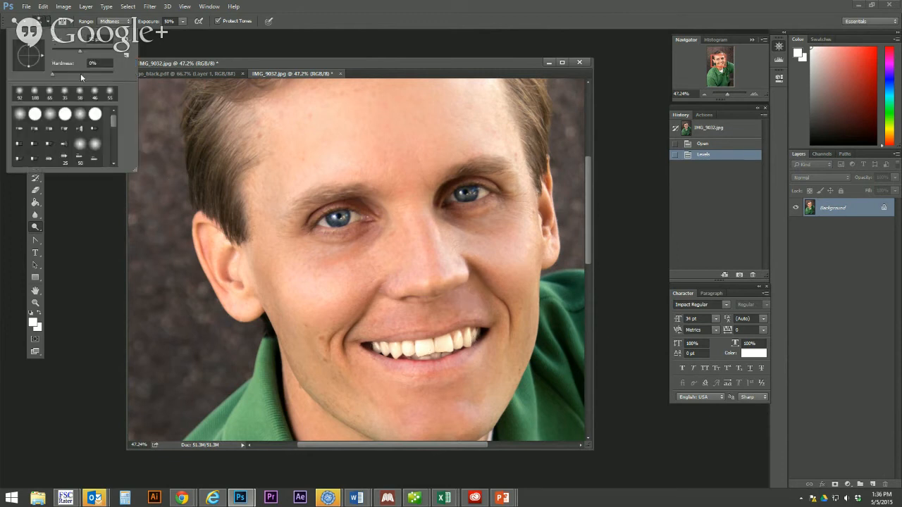
left_click_drag(79, 49, 76, 51)
left_click_drag(726, 94, 728, 94)
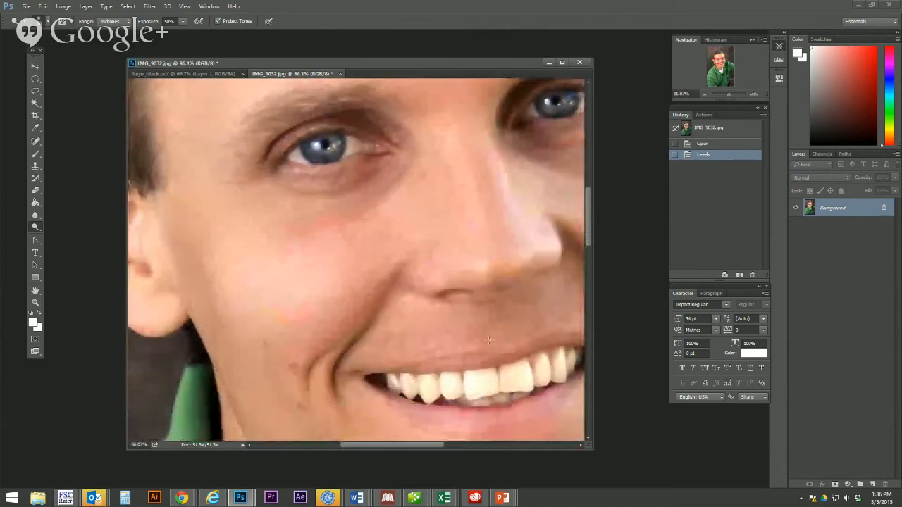
left_click(50, 25)
left_click_drag(71, 49, 60, 50)
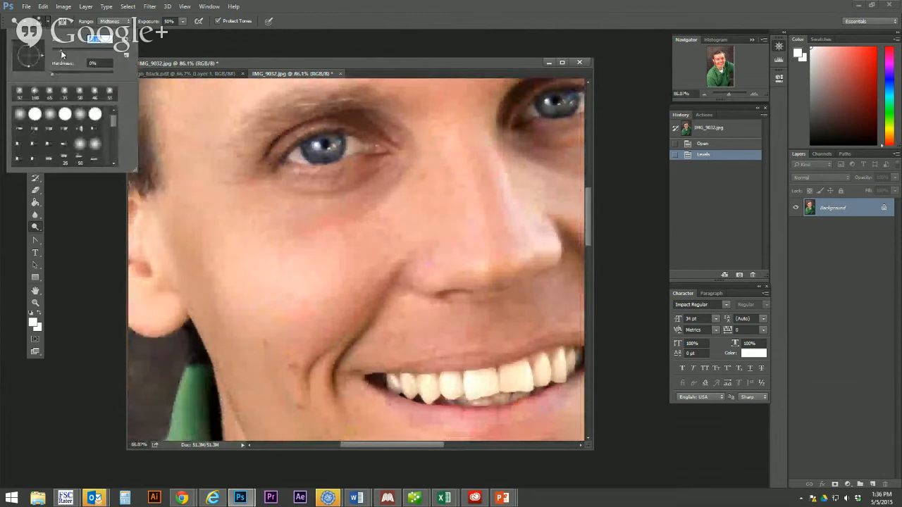
- Lighten one upper front tooth with a few short Dodge strokes at 50% exposure
left_click(486, 386)
left_click(483, 383)
left_click(471, 380)
left_click(484, 382)
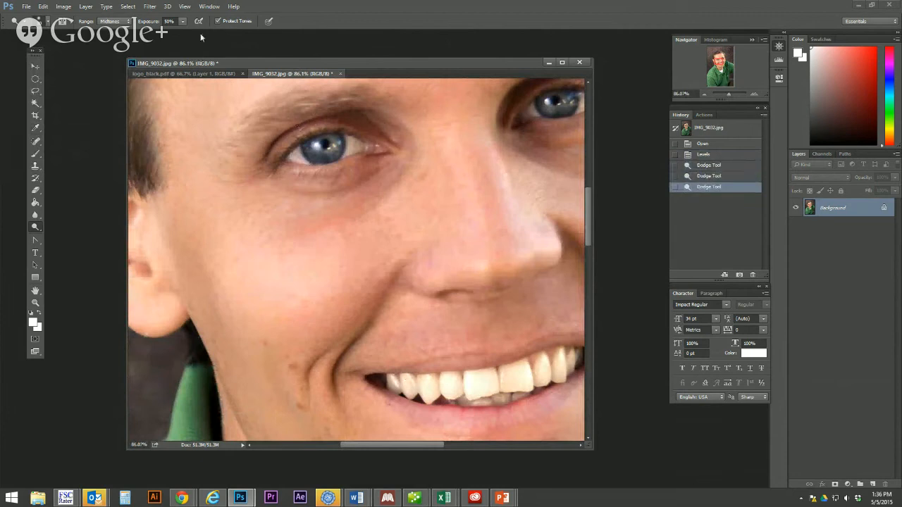
- Raise the Dodge exposure to about 75% and lighten the same upper front tooth again
left_click(183, 21)
left_click_drag(183, 33, 186, 33)
left_click(486, 382)
left_click(486, 381)
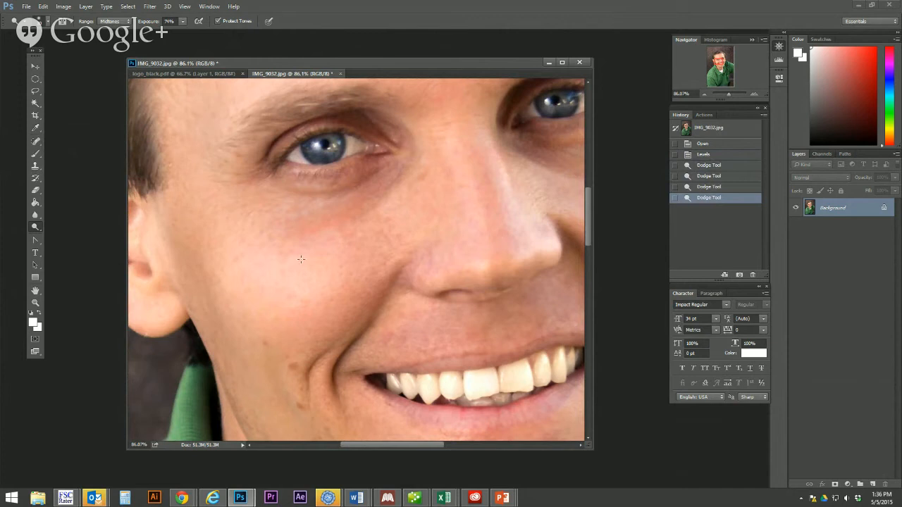
- Enlarge the Dodge brush, undo the last trial stroke, and lighten the two upper front teeth
left_click(35, 227)
left_click(51, 227)
left_click(46, 22)
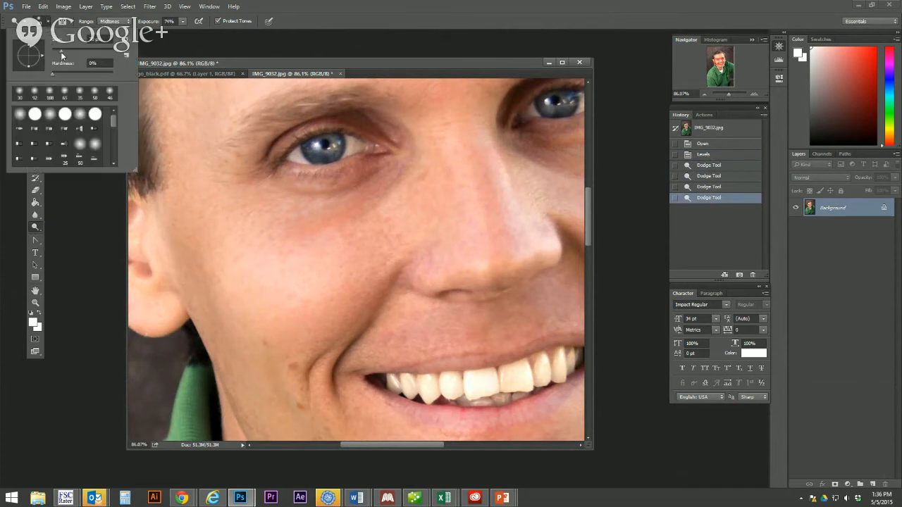
left_click_drag(61, 53, 68, 52)
mouse_move(465, 379)
left_mouse_down()
mouse_move(485, 376)
mouse_move(465, 360)
left_mouse_up()
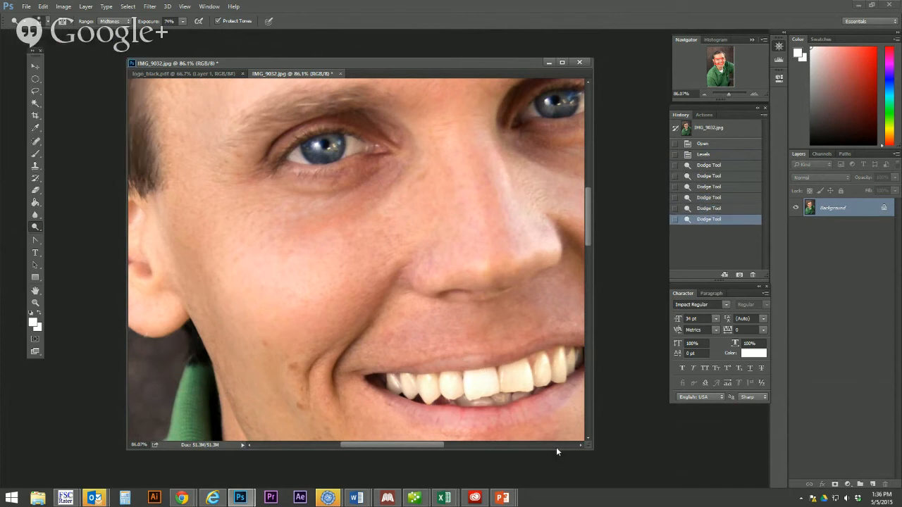
key("ctrl+z")
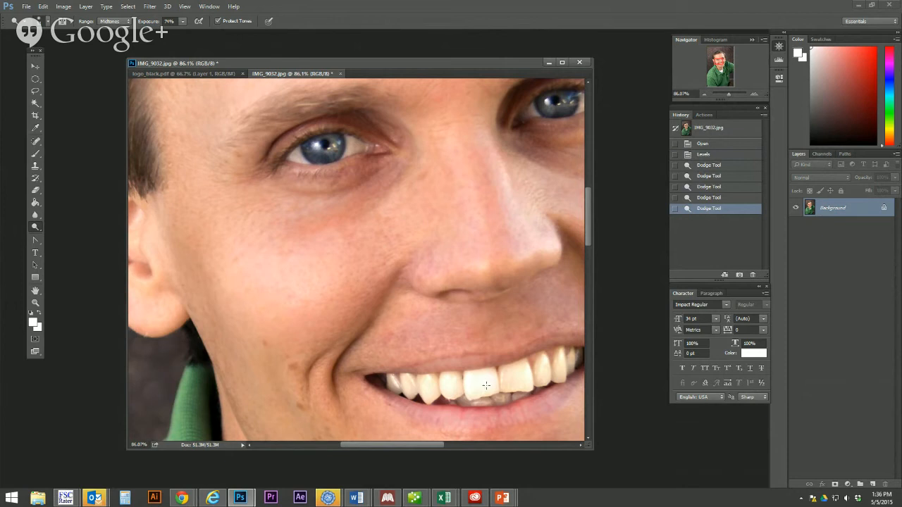
left_click(480, 383)
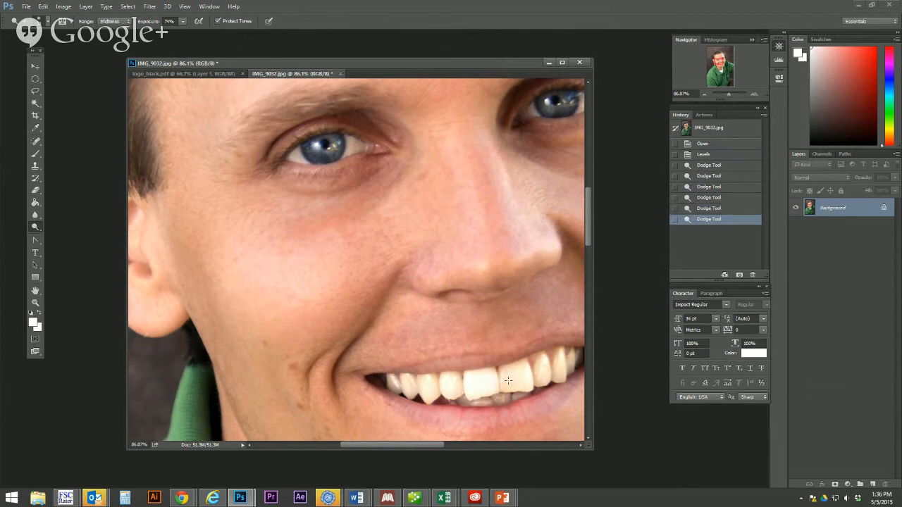
left_click(506, 377)
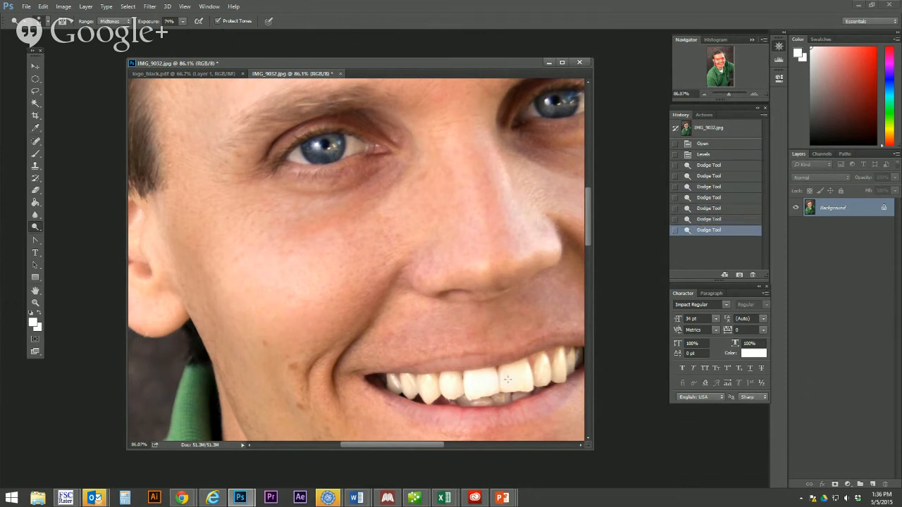
left_click(524, 374)
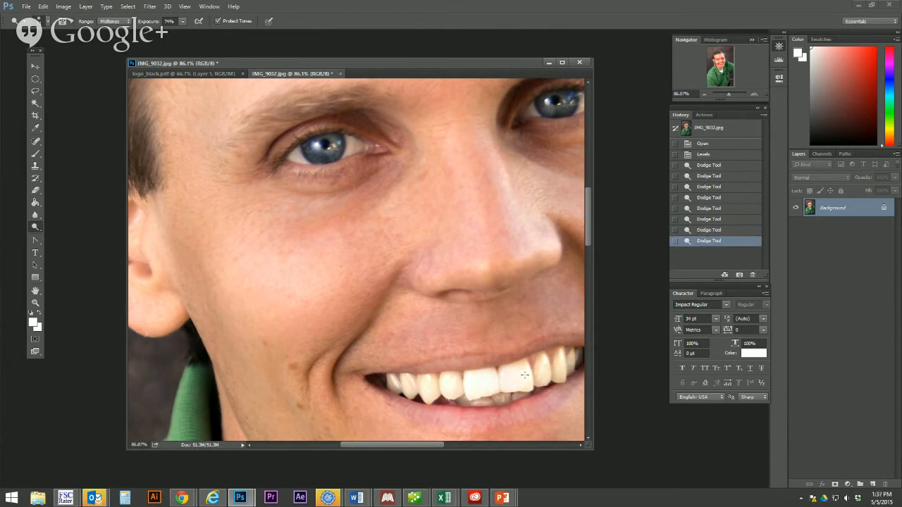
left_click(528, 386)
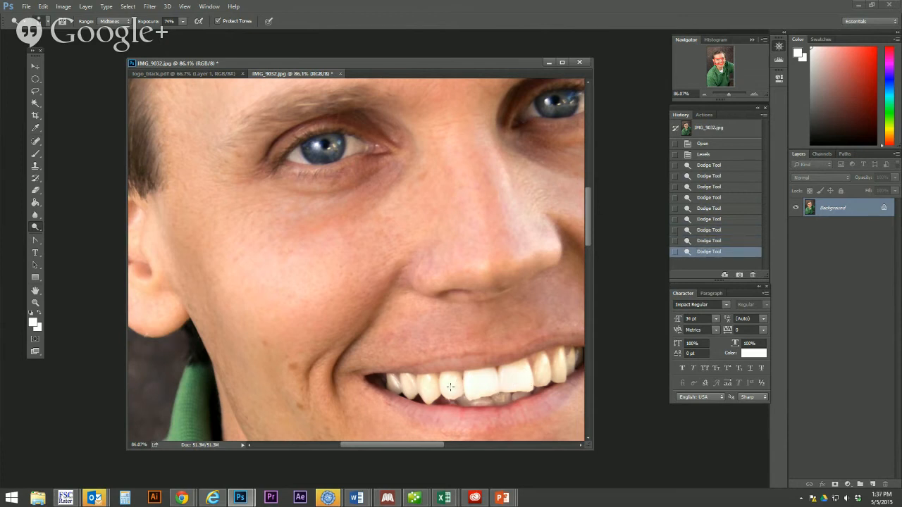
- Lighten the two upper teeth beside the front teeth on the image's left side with the Dodge tool
left_click_drag(451, 389, 449, 384)
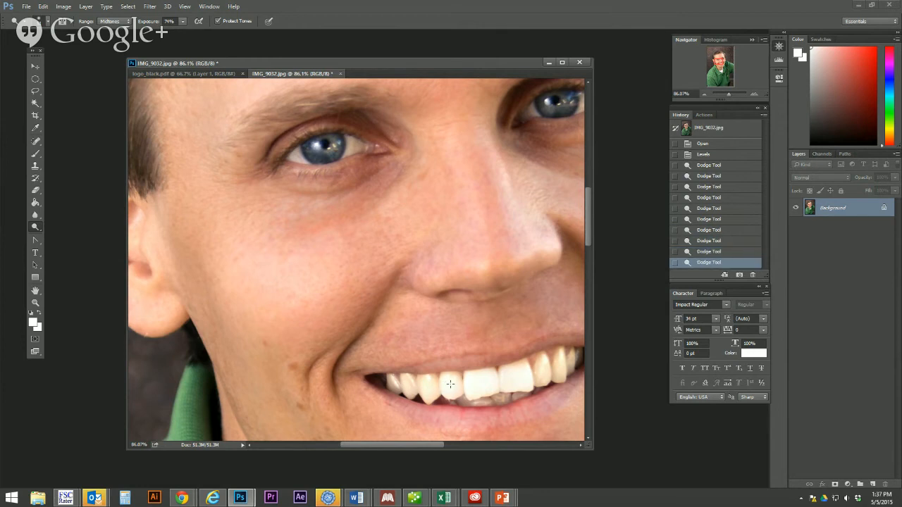
left_click(449, 380)
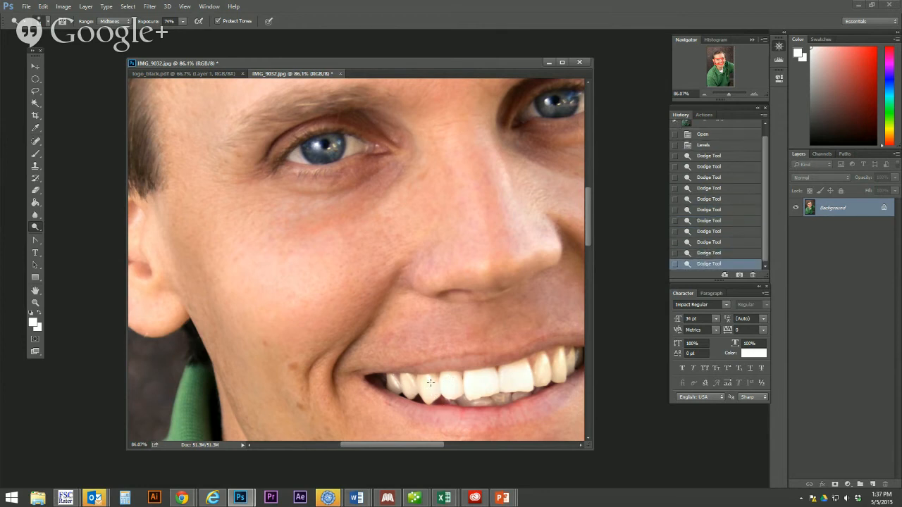
left_click(427, 386)
left_click(425, 388)
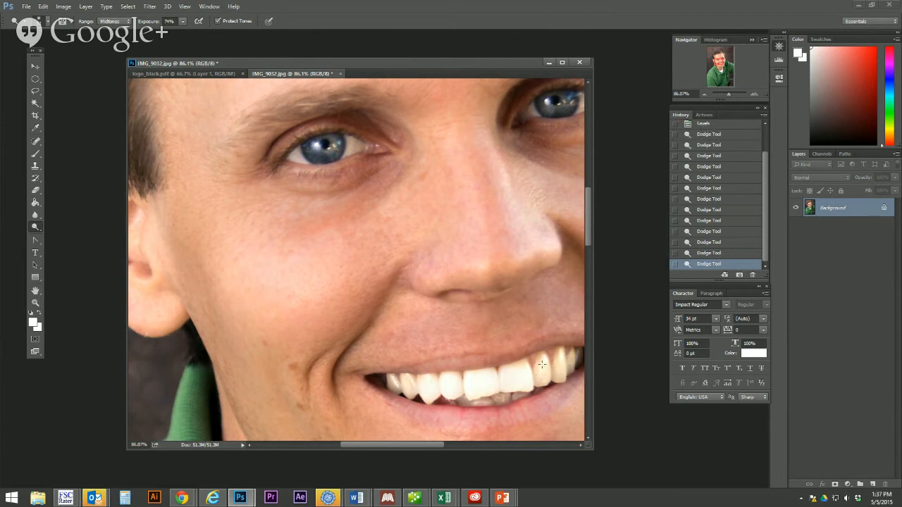
- Lighten the two upper teeth beside the front teeth on the image's right side with repeated Dodge strokes
left_click(546, 375)
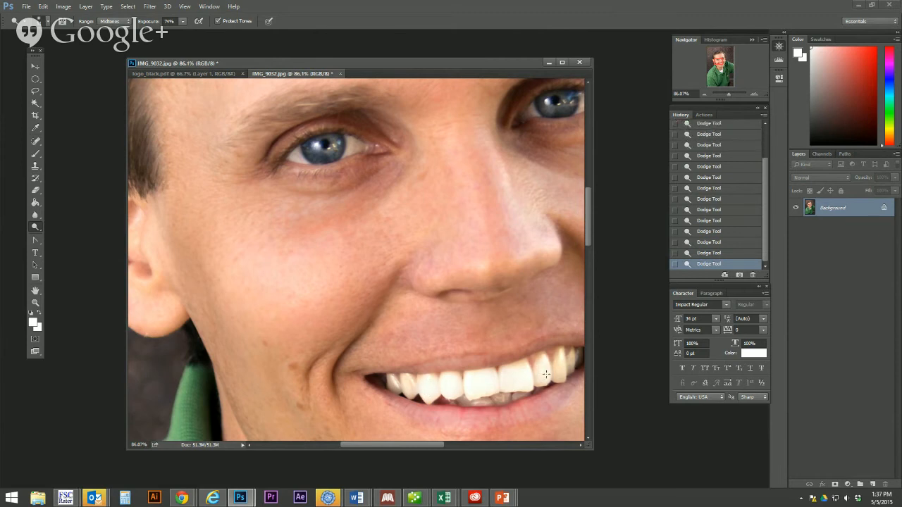
left_click(541, 370)
left_click(540, 356)
left_click(535, 367)
left_click(557, 369)
left_click(560, 359)
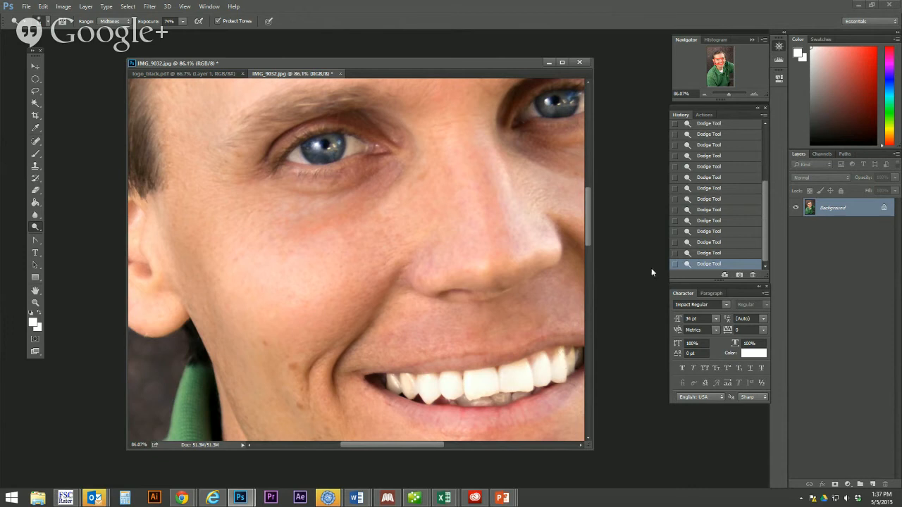
- Step back through the latest Dodge history states and lighten the teeth on the image's right side again
left_click(705, 243)
left_click(706, 232)
left_click(706, 221)
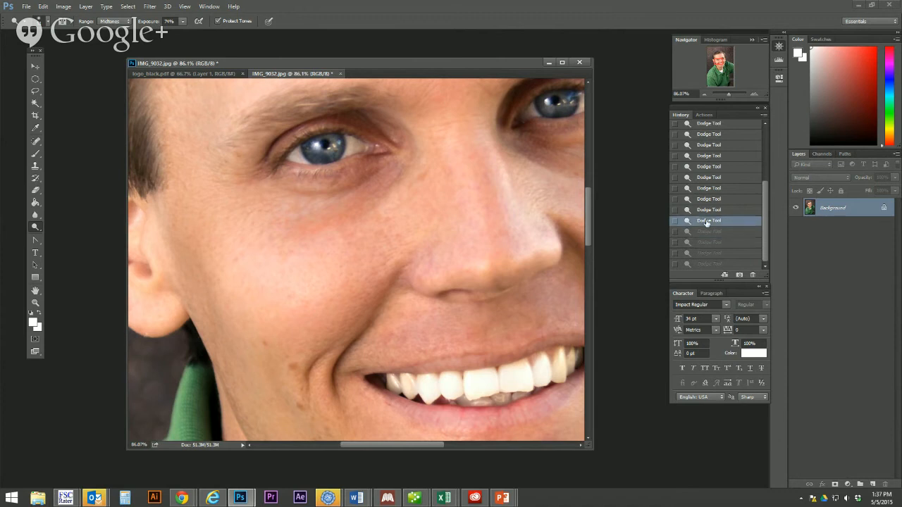
left_click(706, 210)
left_click(542, 371)
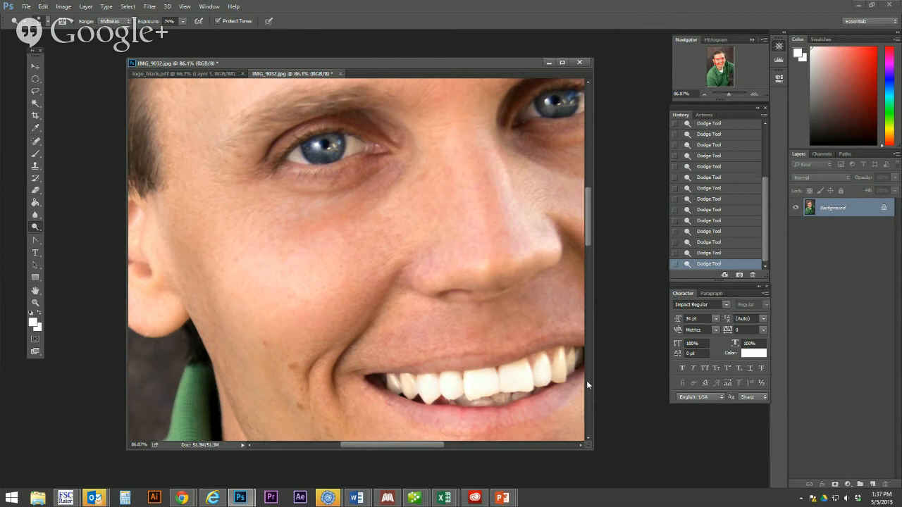
left_click(560, 370)
left_click(560, 370)
- Compare the original portrait with the whitened teeth in a wider view by switching between the first and last history states
left_click_drag(730, 95, 724, 93)
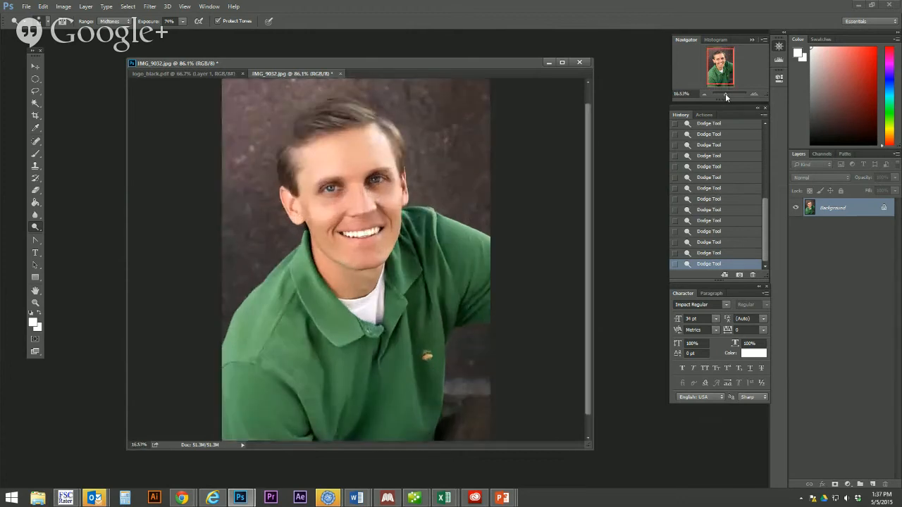
scroll(713, 131, "up", 5)
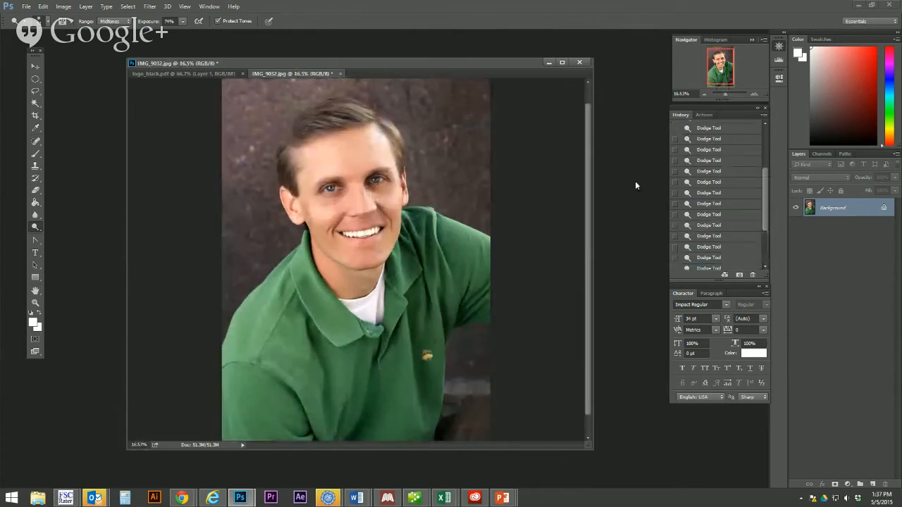
left_click(713, 131)
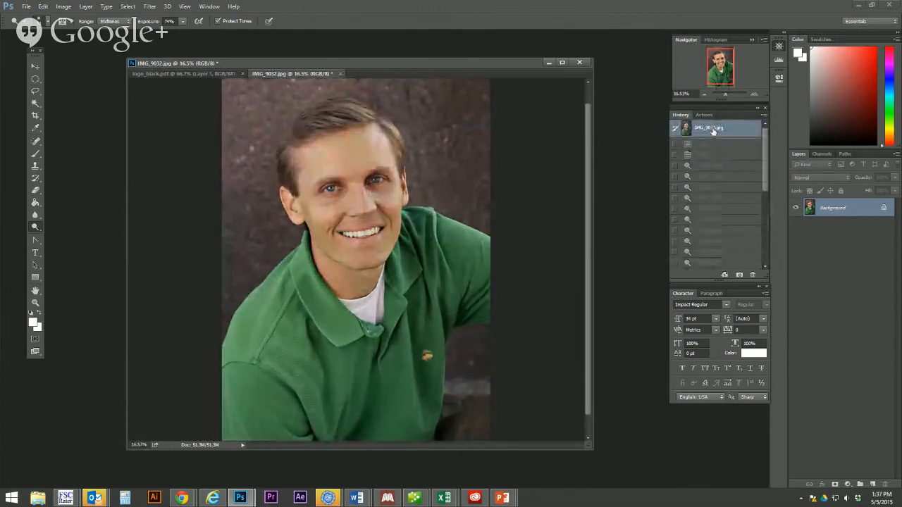
scroll(715, 261, "down", 3)
scroll(715, 261, "down", 3)
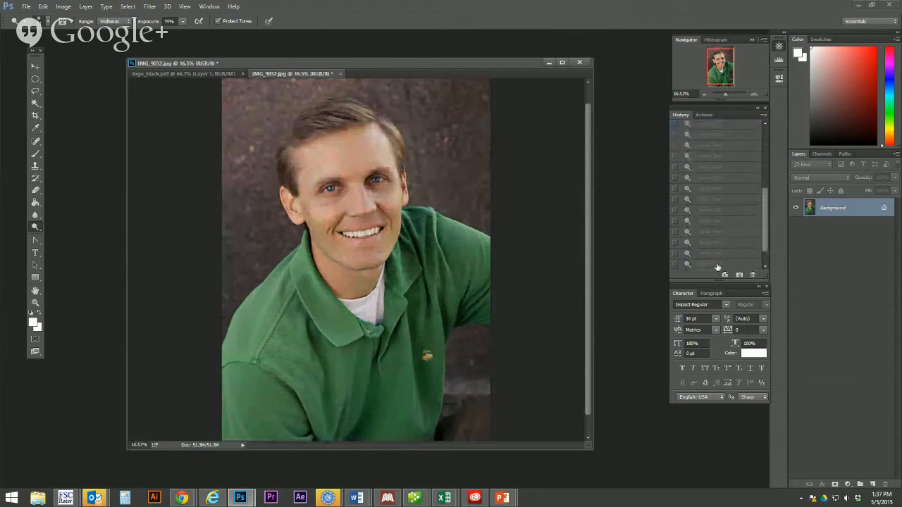
left_click(711, 265)
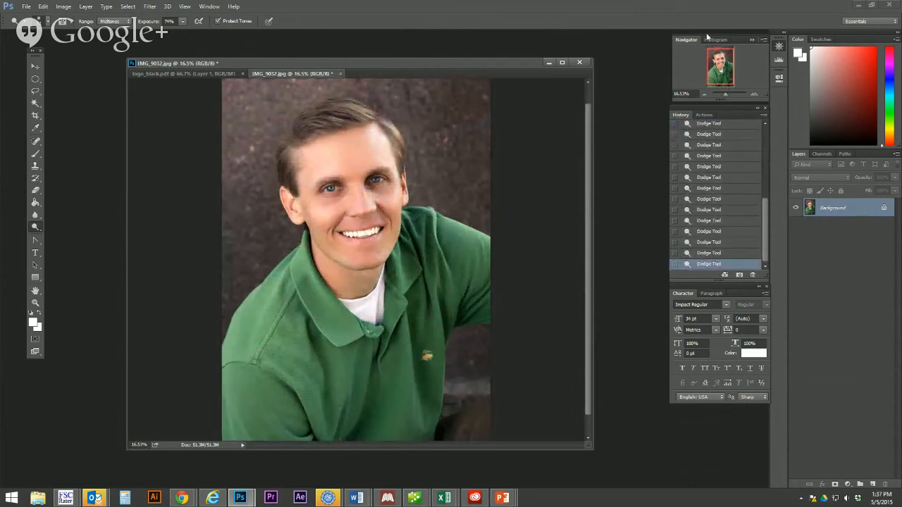
- Adjust the Dodge brush size and brighten both sides of the iris in the eye on the image's left side
left_click_drag(725, 95, 714, 63)
left_click_drag(727, 95, 729, 95)
left_click_drag(718, 60, 713, 58)
left_click_drag(729, 95, 729, 97)
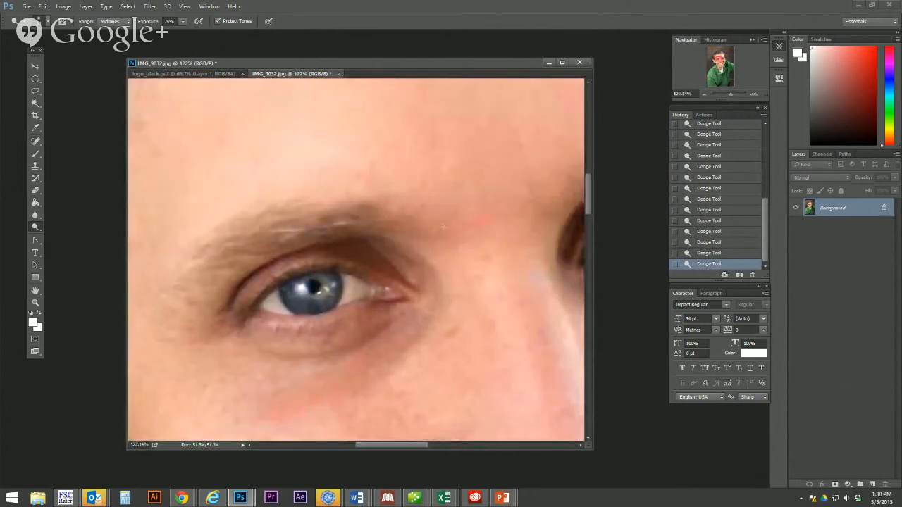
left_click(43, 23)
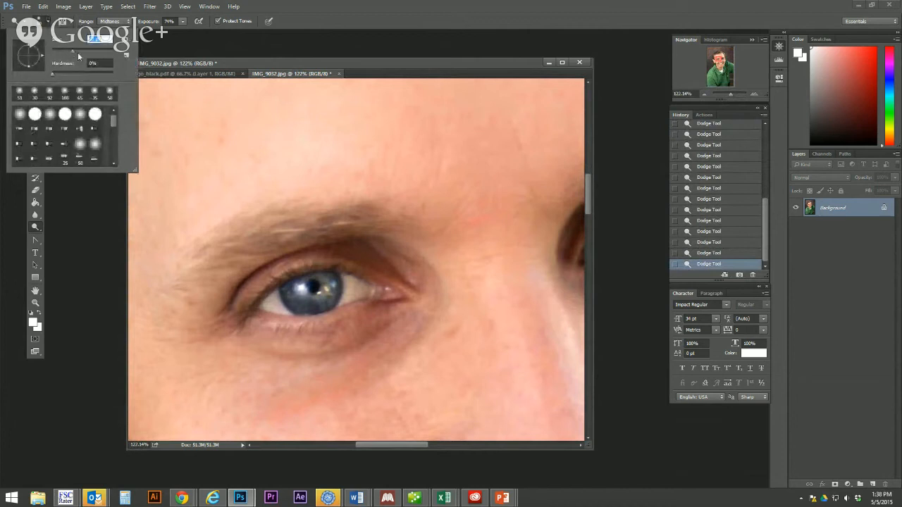
left_click(301, 288)
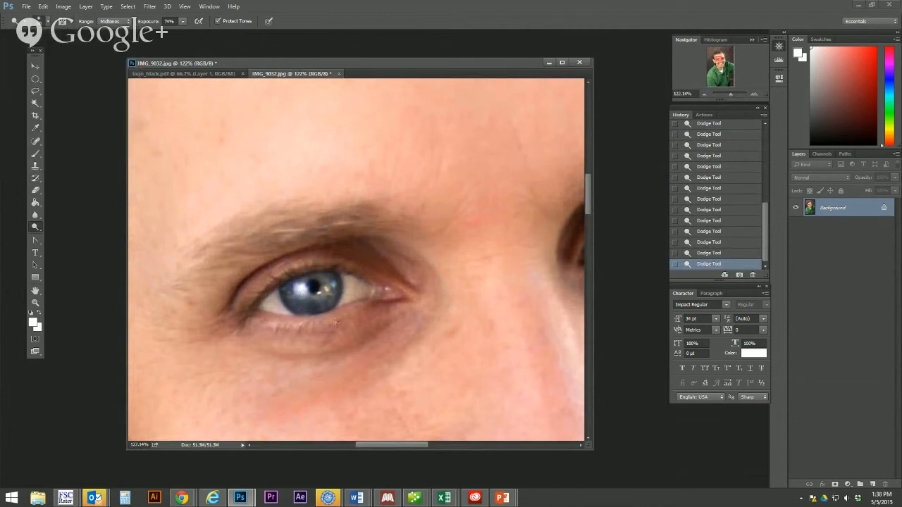
left_click(332, 286)
left_click(332, 286)
left_click(331, 287)
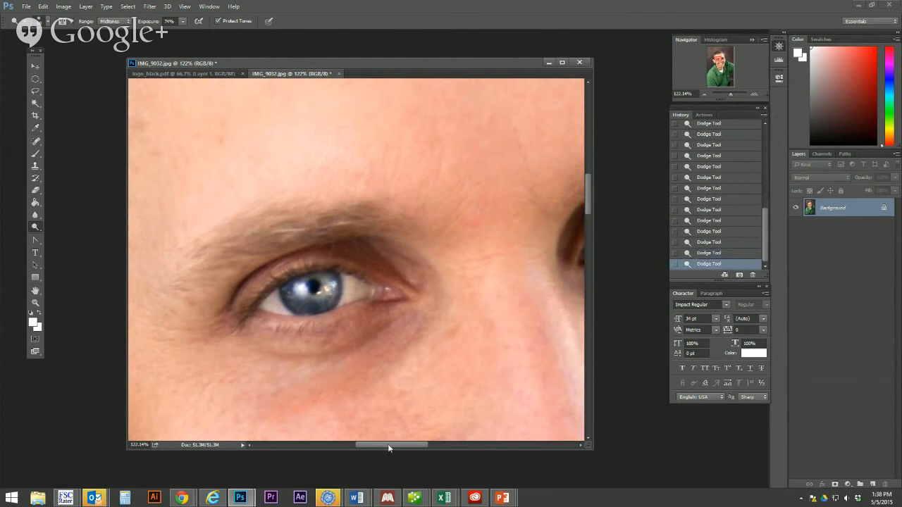
- Brighten both sides of the iris in the eye on the image's right side with repeated Dodge strokes
left_click_drag(400, 445, 441, 445)
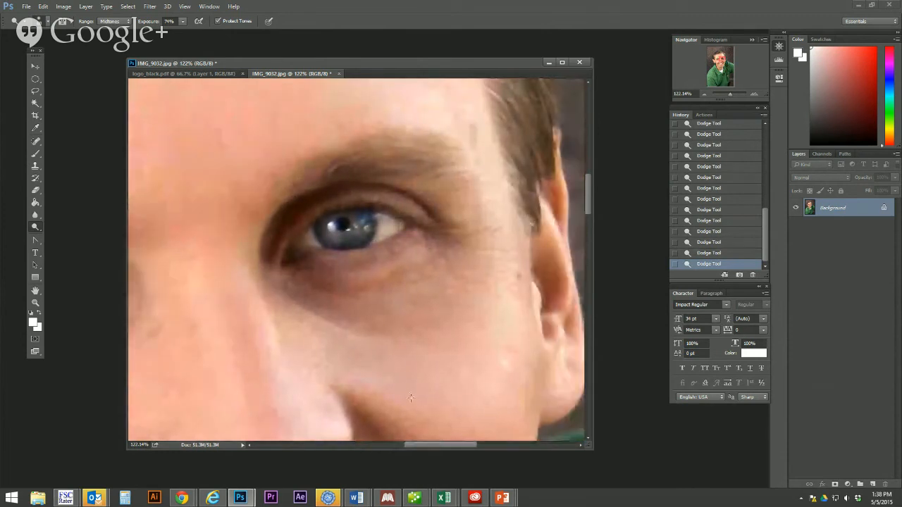
left_click(331, 226)
left_click(331, 226)
left_click(332, 225)
left_click(331, 226)
left_click(331, 225)
left_click(361, 224)
left_click(360, 224)
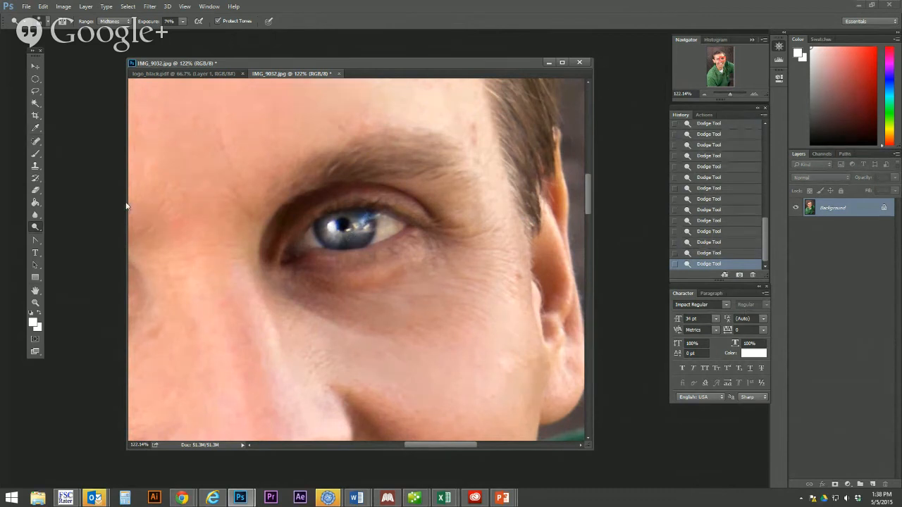
- Switch to the Burn tool and darken the lower and upper parts of the iris in the eye on the image's right side
left_click(36, 230)
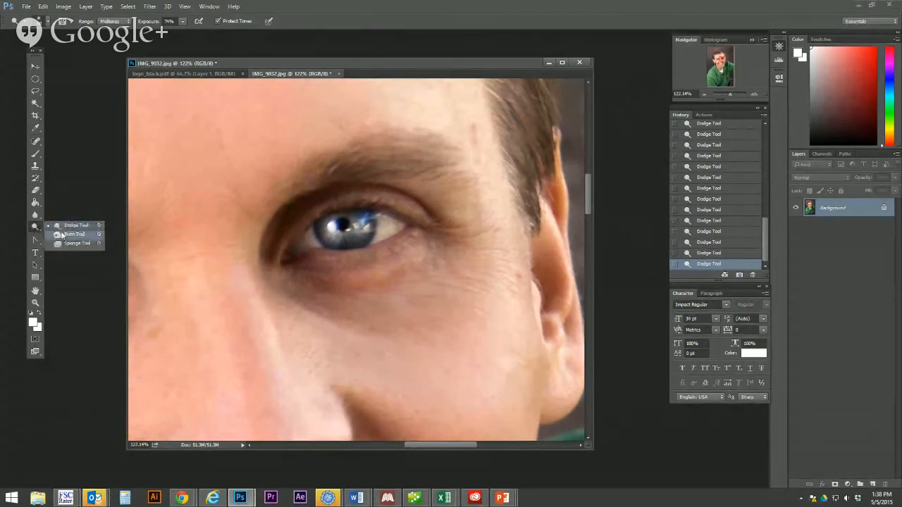
left_click(62, 235)
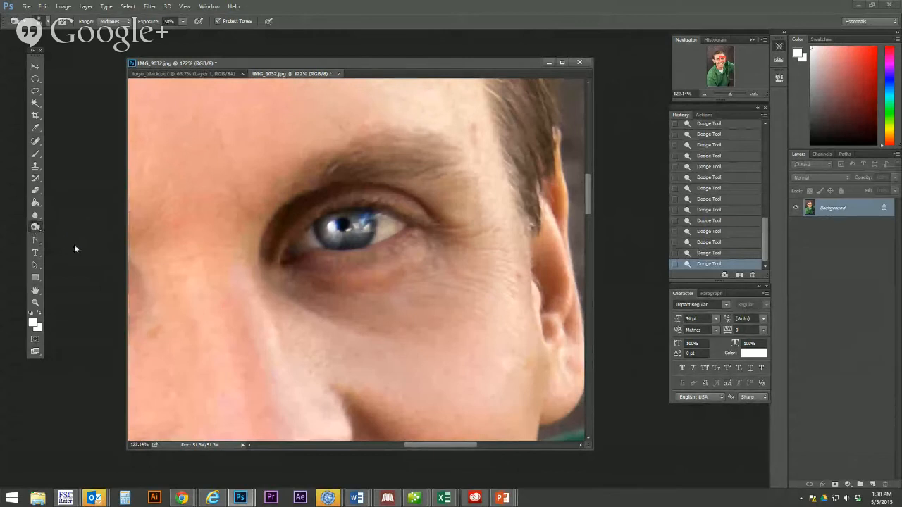
left_click_drag(352, 246, 347, 242)
left_click(348, 242)
left_click(360, 212)
left_click(361, 216)
- Burn the iris in the eye on the image's left side and darken the other eye's upper iris again
left_click_drag(459, 446, 414, 445)
left_click_drag(284, 307, 318, 300)
left_click(275, 272)
left_click_drag(266, 278, 307, 264)
left_click_drag(413, 442, 447, 442)
left_click_drag(450, 205, 415, 210)
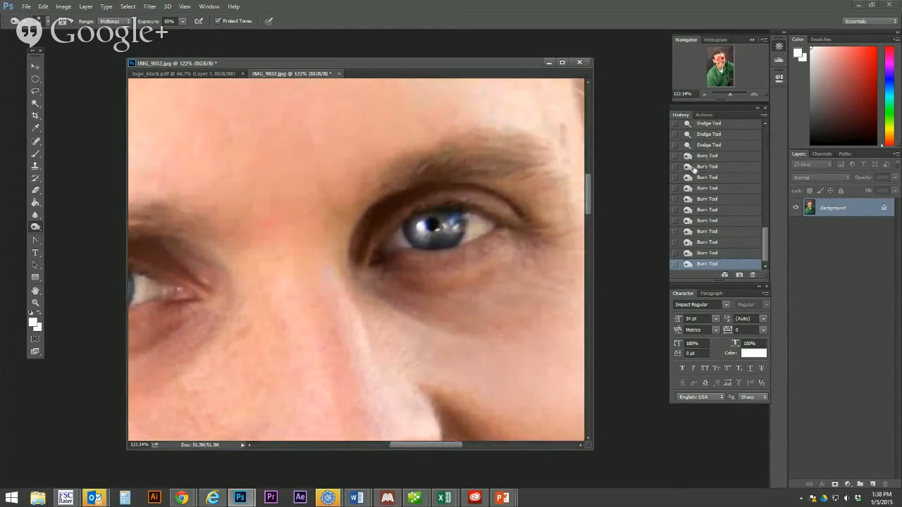
- Switch back to the Dodge tool with a resized brush and lighten the shadow under the eye on the image's right side
left_click_drag(39, 234, 63, 224)
left_click(47, 23)
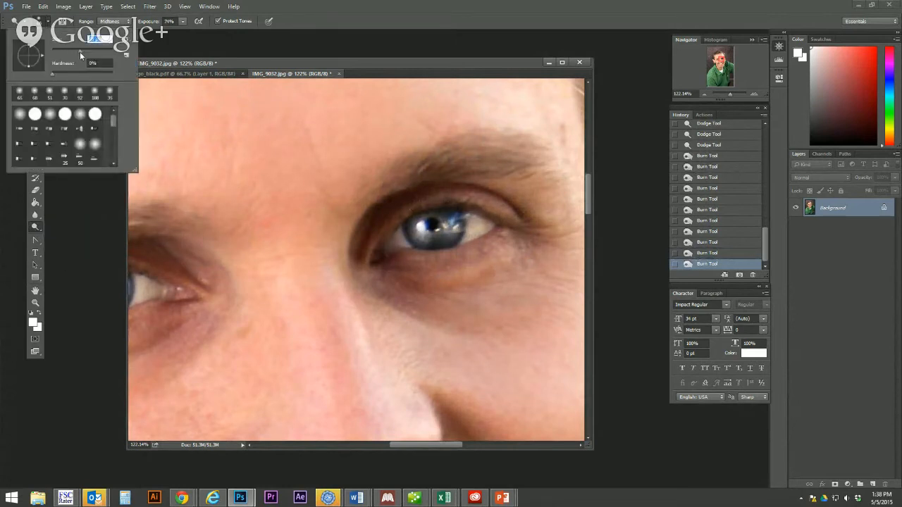
left_click_drag(376, 286, 493, 296)
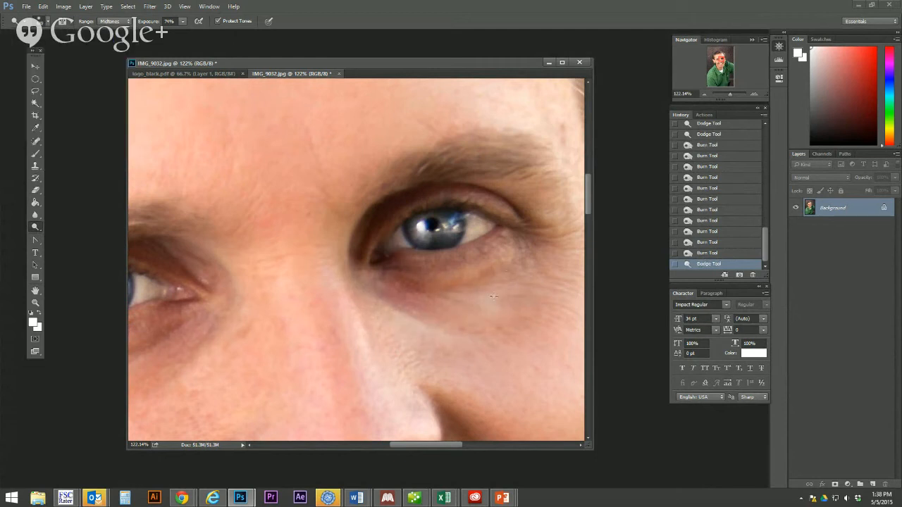
mouse_move(425, 291)
left_mouse_down()
mouse_move(521, 269)
mouse_move(536, 253)
left_mouse_up()
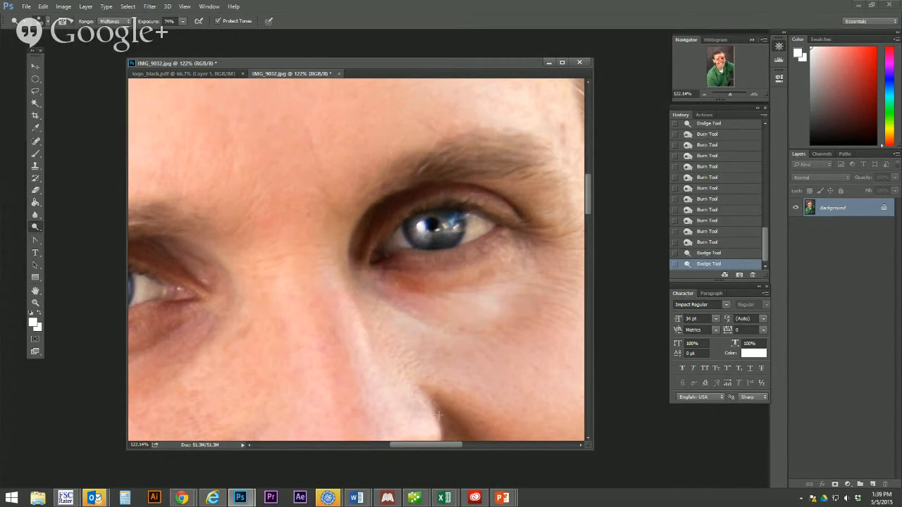
- Dodge the shadow under the eye on the image's left side, step back the last stroke and lighten the area again
left_click_drag(442, 445, 412, 446)
mouse_move(262, 367)
left_mouse_down()
mouse_move(355, 345)
mouse_move(391, 313)
mouse_move(274, 381)
mouse_move(187, 352)
left_mouse_up()
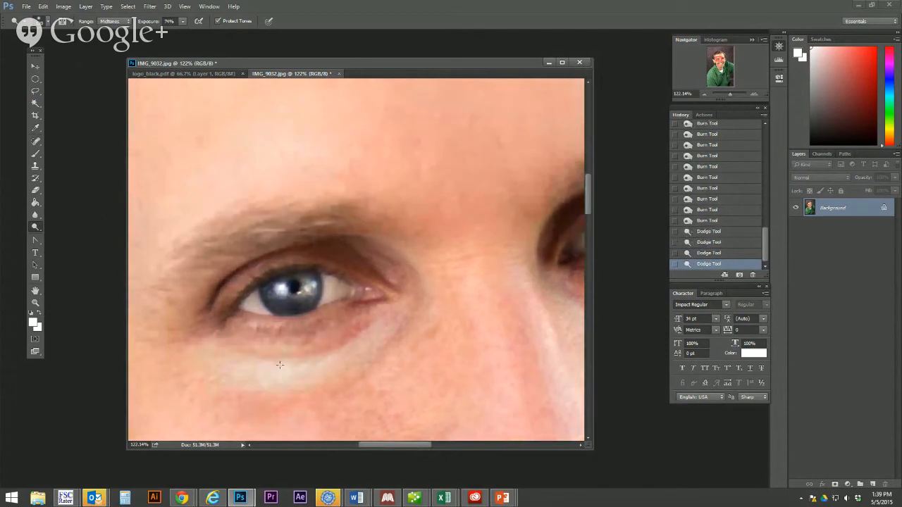
left_click(708, 252)
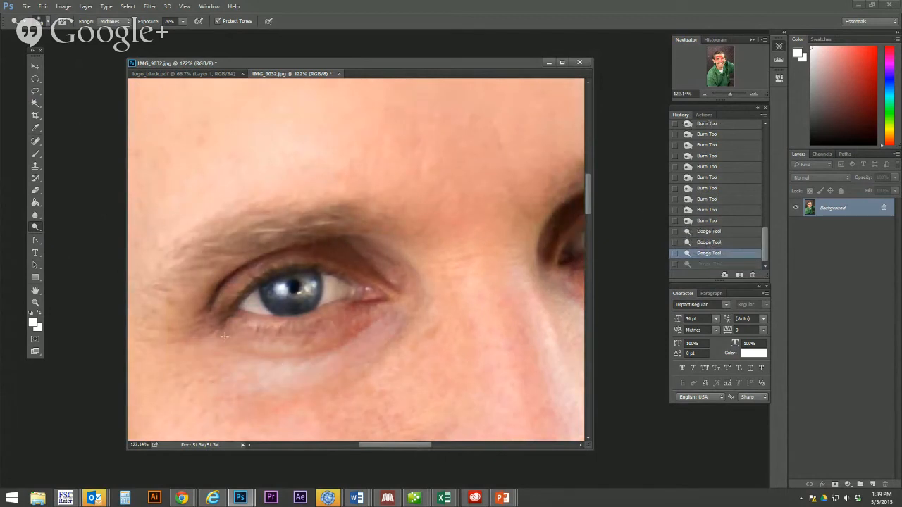
mouse_move(210, 335)
left_mouse_down()
mouse_move(284, 364)
mouse_move(440, 310)
left_mouse_up()
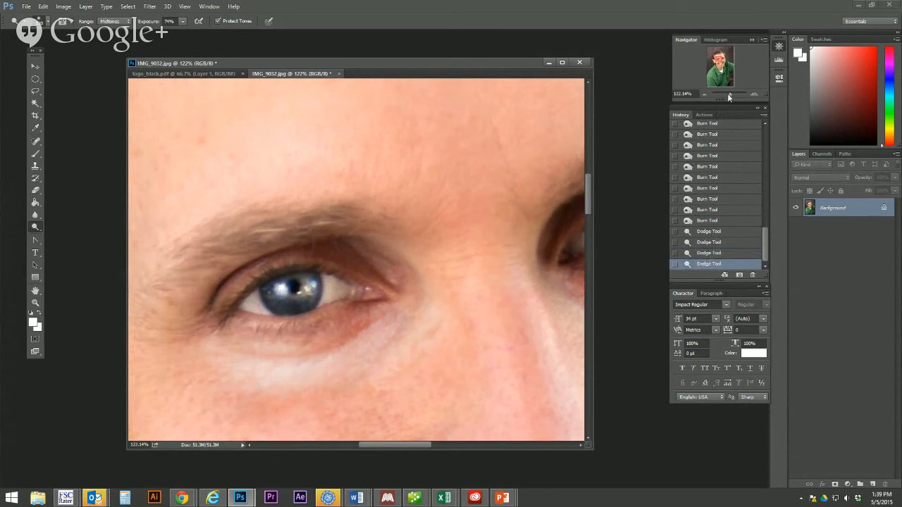
- Step back the latest Dodge stroke and lighten the area under the eye on the image's left side with short dabs
key("ctrl+0")
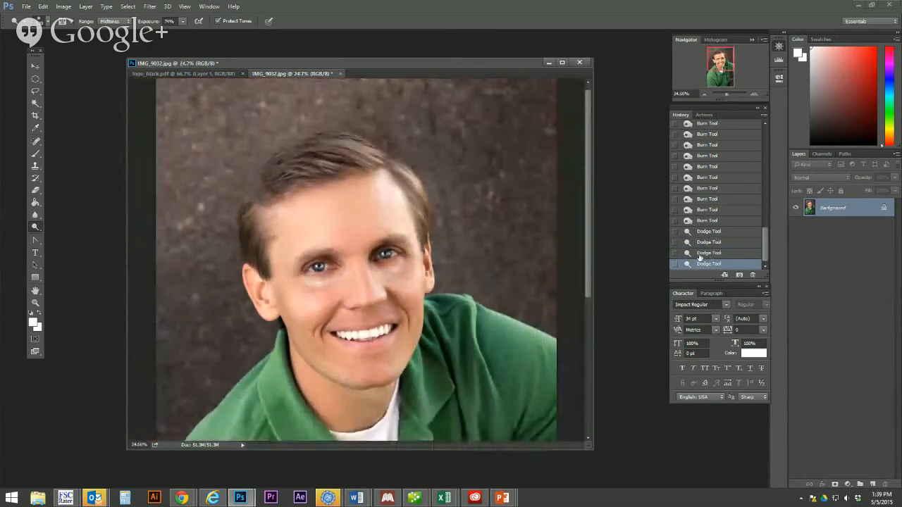
left_click(709, 252)
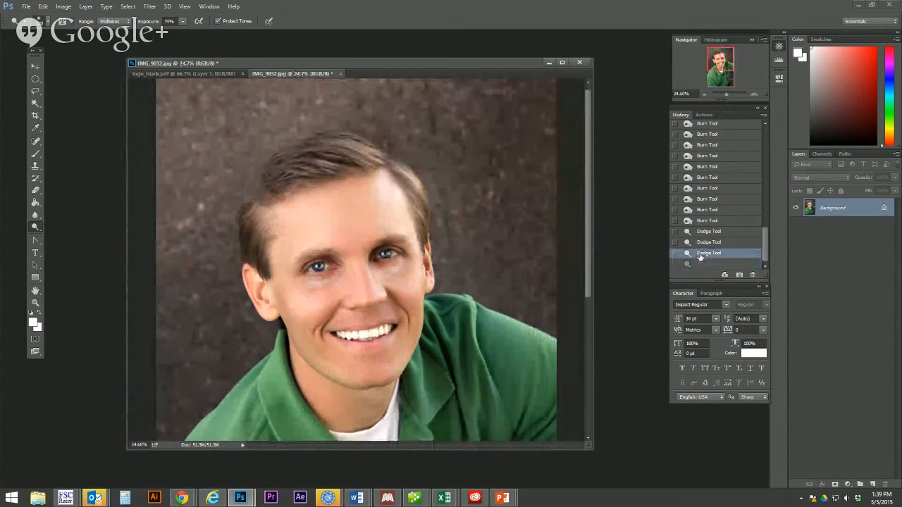
left_click(338, 275)
left_click(331, 279)
left_click(329, 277)
left_click(316, 280)
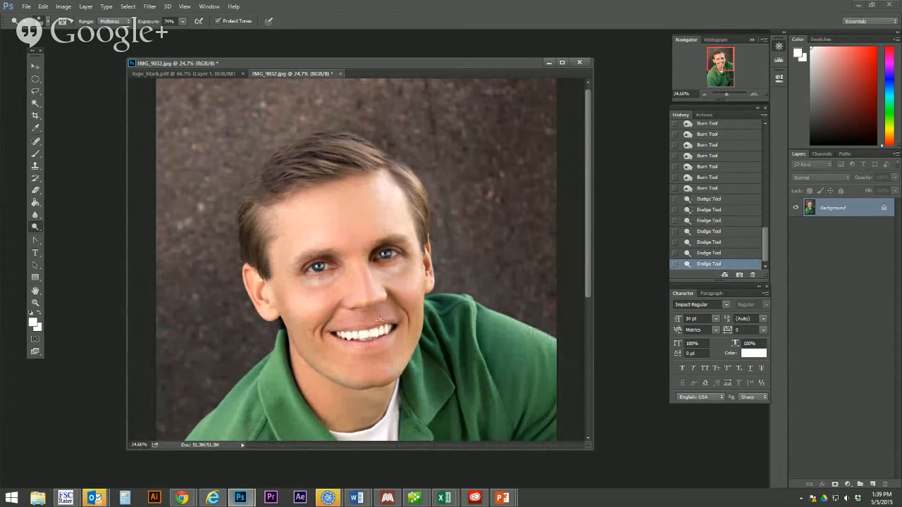
left_click(321, 281)
- Compare the retouch with the original portrait through the history and step back the last two Dodge strokes
left_click(719, 253)
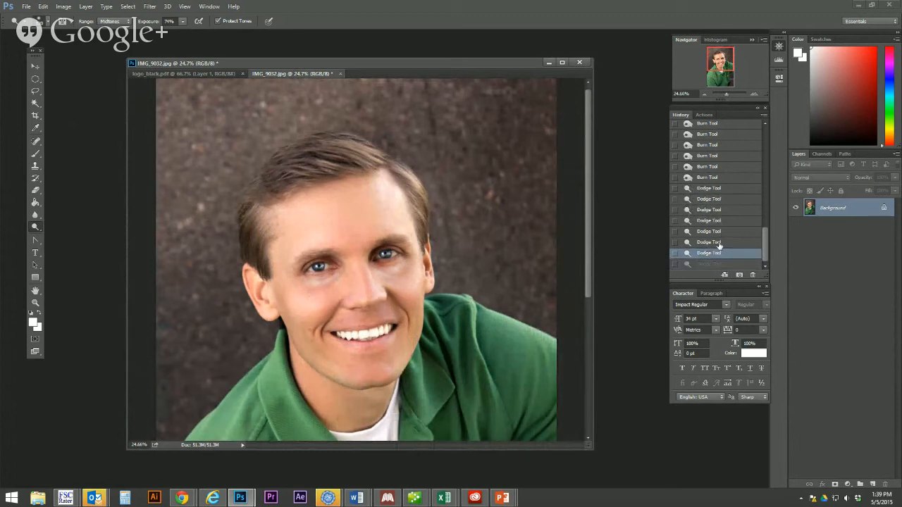
left_click(719, 243)
left_click_drag(764, 253, 755, 149)
left_click(728, 131)
scroll(716, 233, "down", 5)
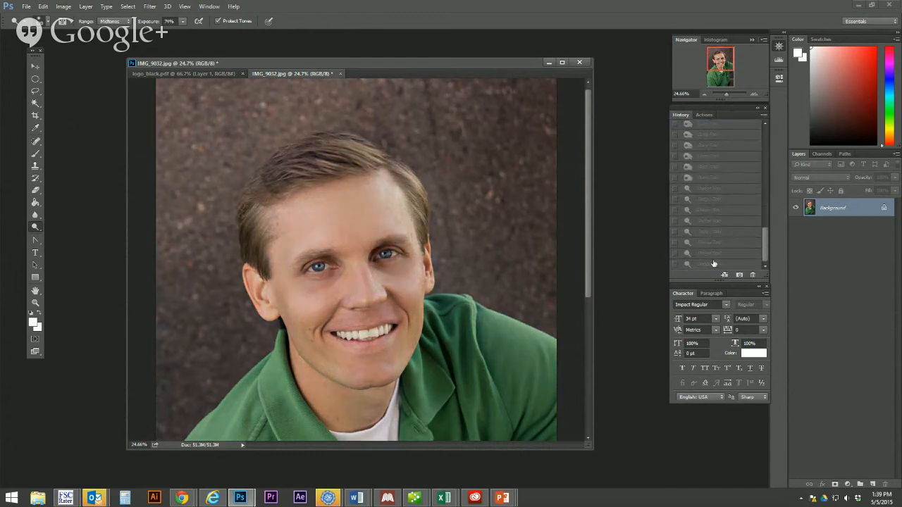
left_click(713, 263)
left_click(713, 253)
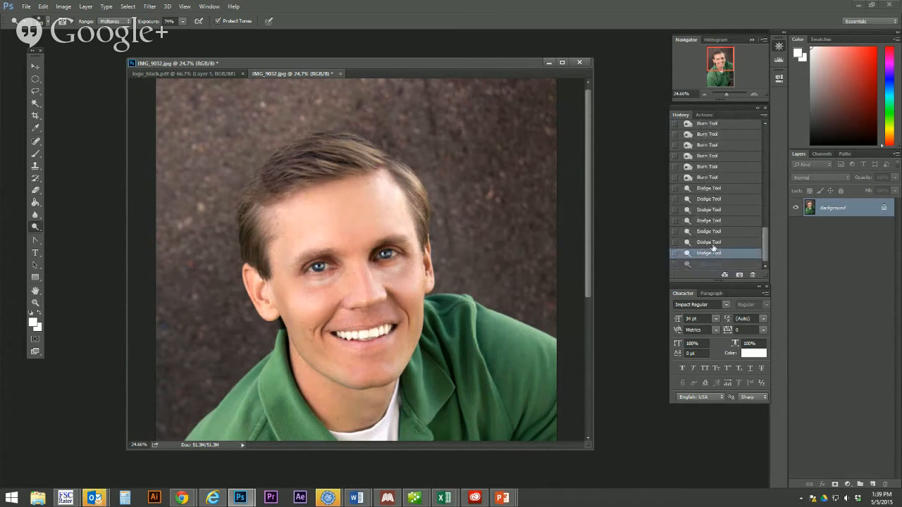
left_click(713, 243)
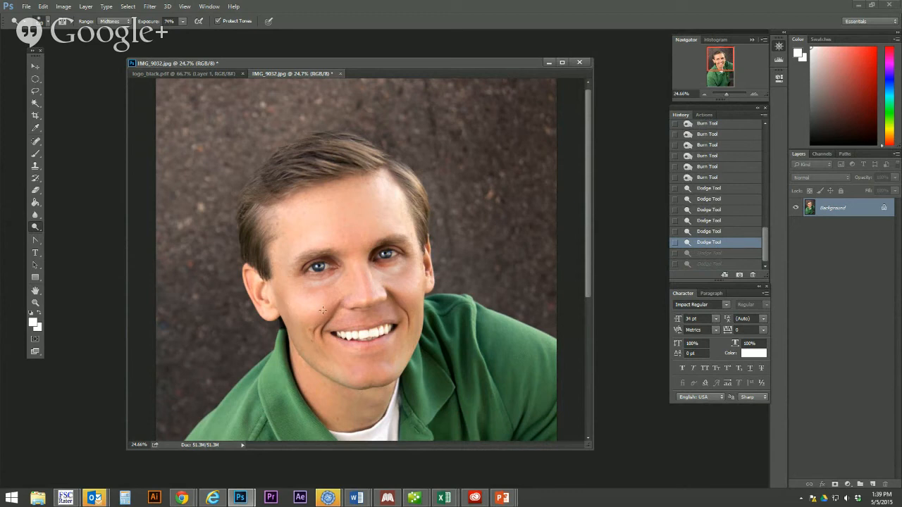
- Enlarge the Dodge brush and lighten highlights in the hair on both sides and the top of the head
left_click(48, 23)
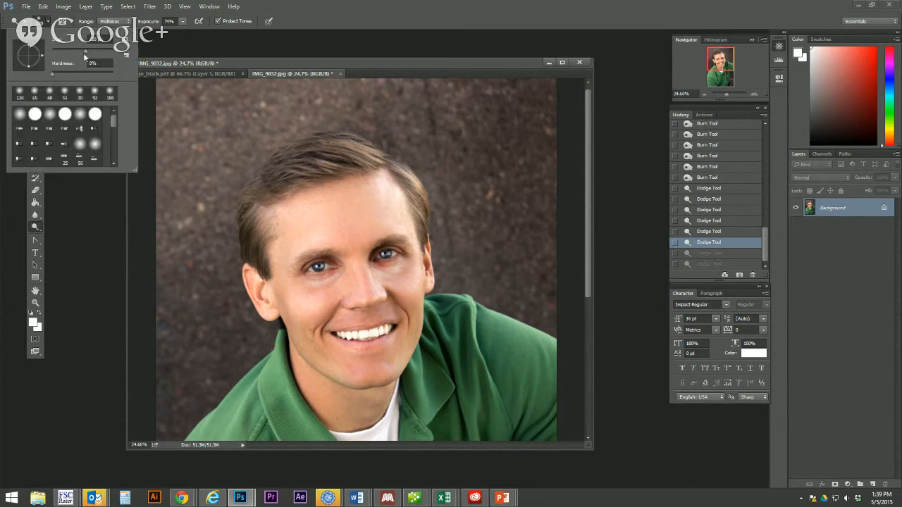
left_click_drag(89, 53, 94, 53)
left_click(298, 75)
left_click_drag(411, 179, 417, 190)
mouse_move(370, 155)
left_mouse_down()
mouse_move(326, 145)
mouse_move(371, 159)
mouse_move(347, 155)
mouse_move(343, 170)
mouse_move(310, 158)
left_mouse_up()
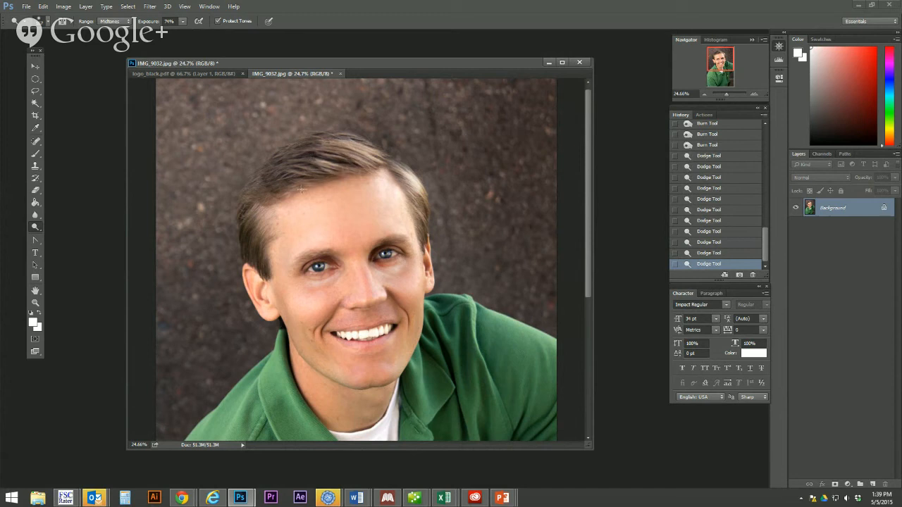
left_click_drag(262, 200, 234, 206)
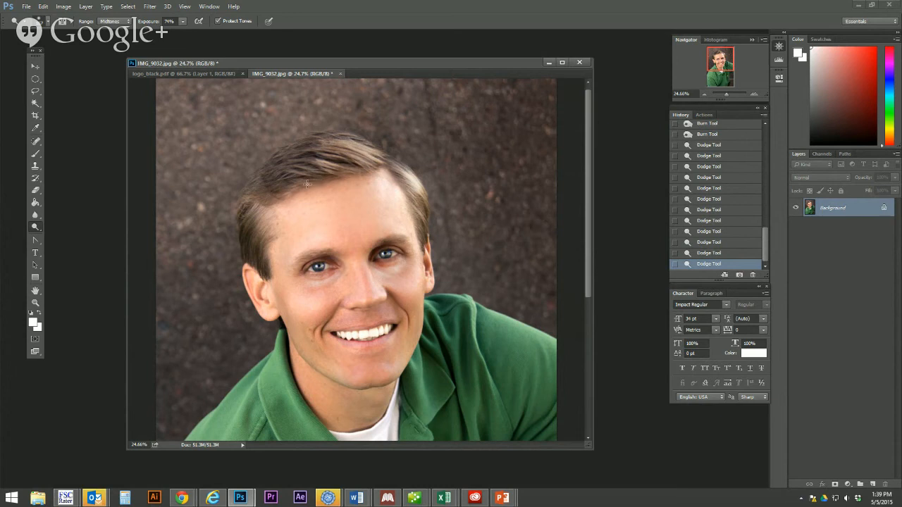
mouse_move(294, 181)
left_mouse_down()
mouse_move(330, 174)
mouse_move(297, 168)
left_mouse_up()
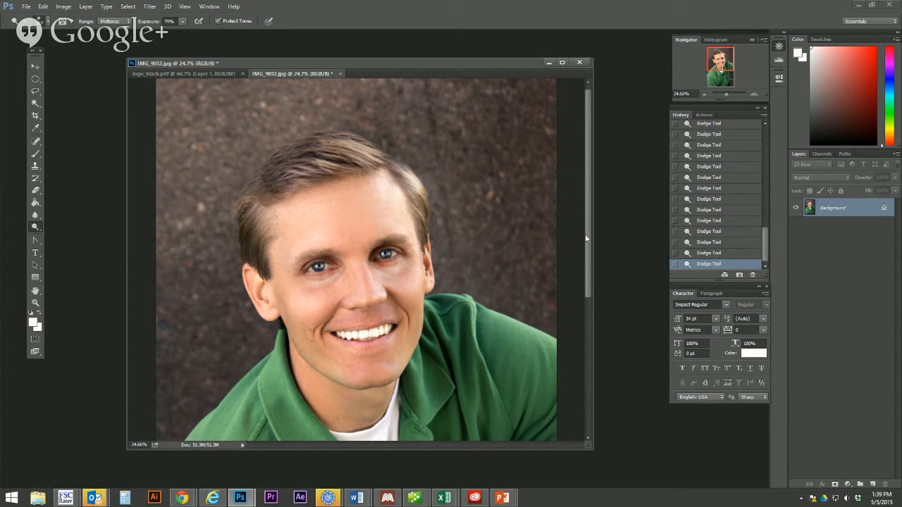
- Add a new layer above the Background and set the foreground color to a skin tone sampled from the forehead
left_click_drag(727, 97, 724, 93)
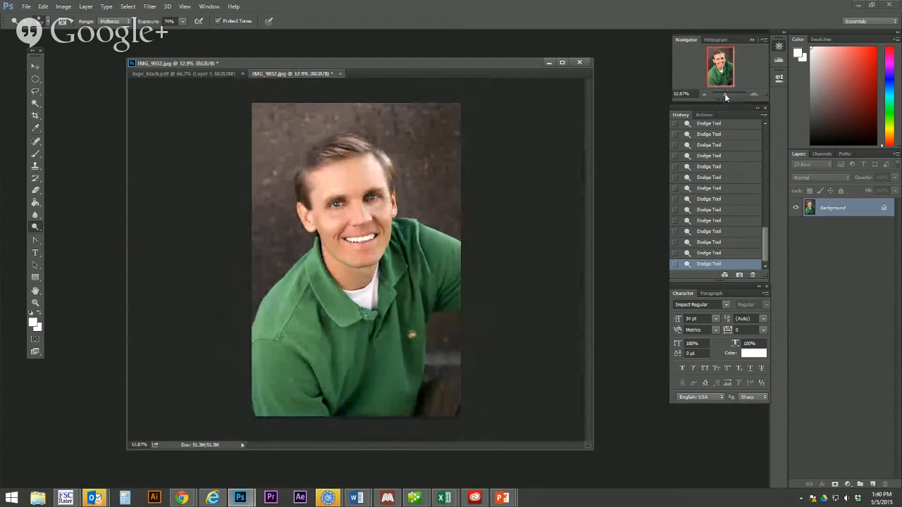
left_click_drag(725, 95, 729, 96)
scroll(383, 199, "up", 6)
scroll(382, 199, "up", 3)
left_click_drag(729, 96, 728, 93)
left_click_drag(720, 61, 719, 62)
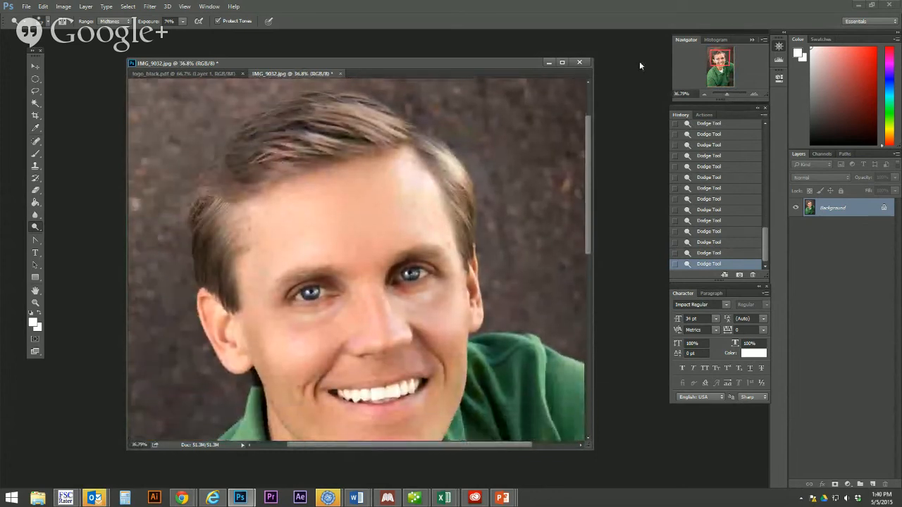
left_click(35, 66)
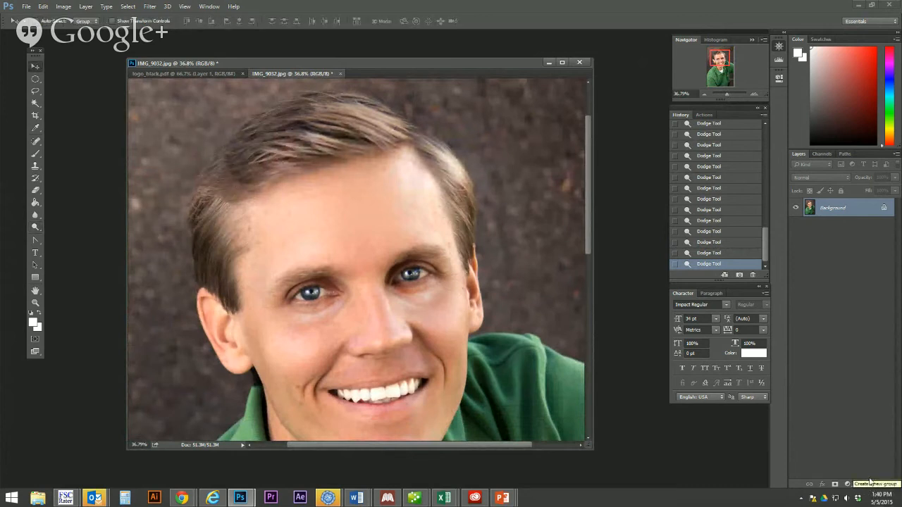
left_click(872, 485)
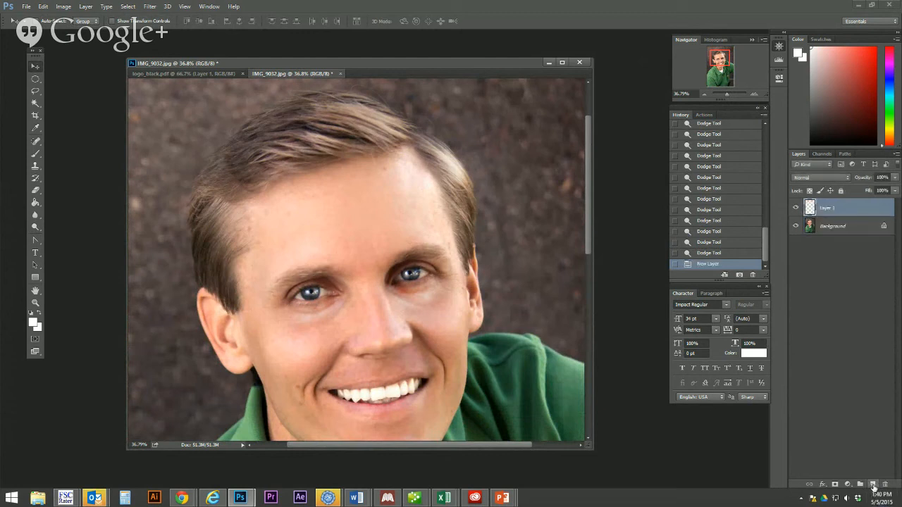
left_click(33, 323)
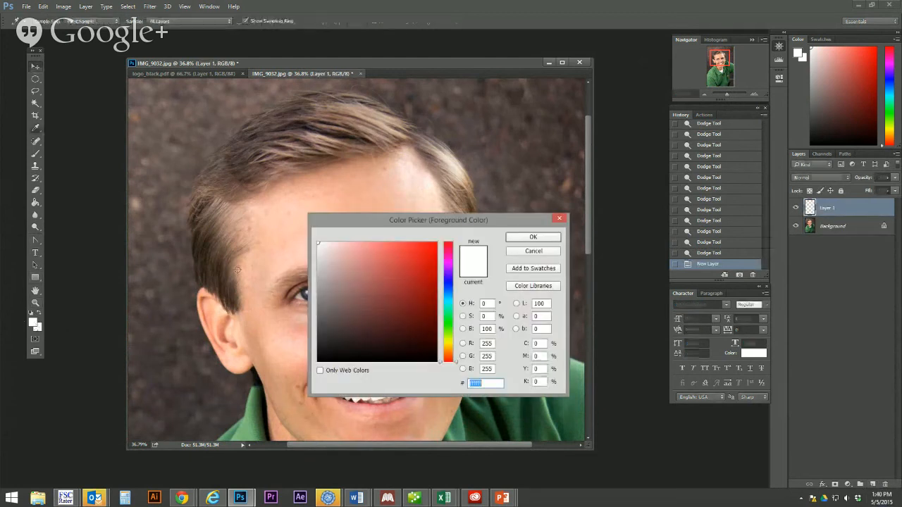
left_click(372, 186)
left_click(538, 241)
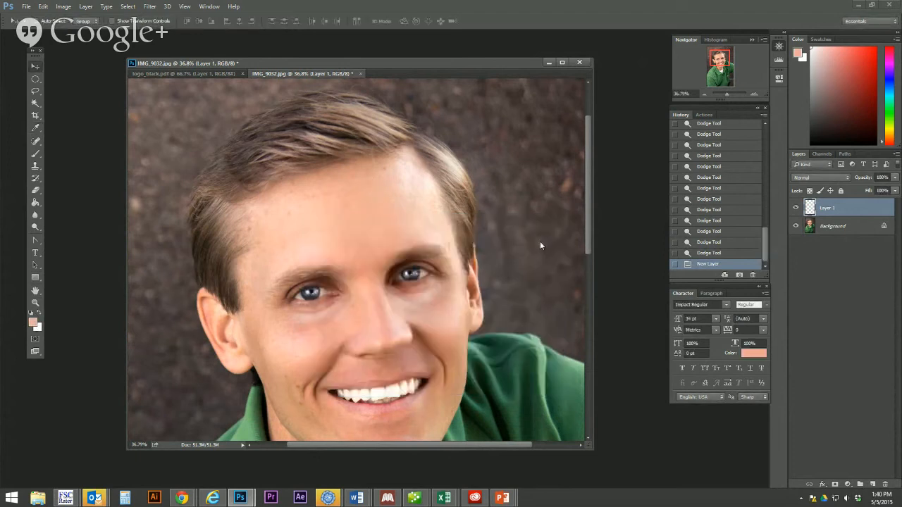
- Paint the sampled skin tone over the shiny areas of the forehead on the new layer with an enlarged soft Brush
left_click(36, 154)
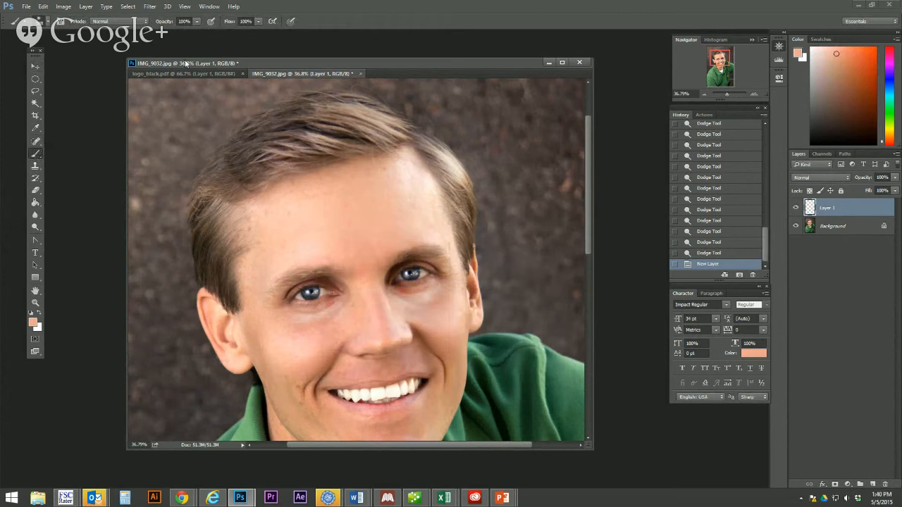
left_click_drag(402, 184, 413, 203)
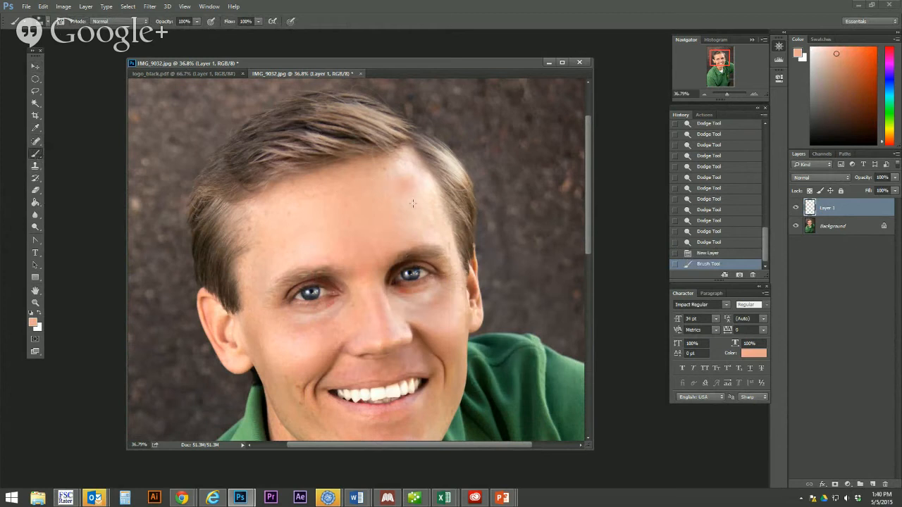
key("ctrl+z")
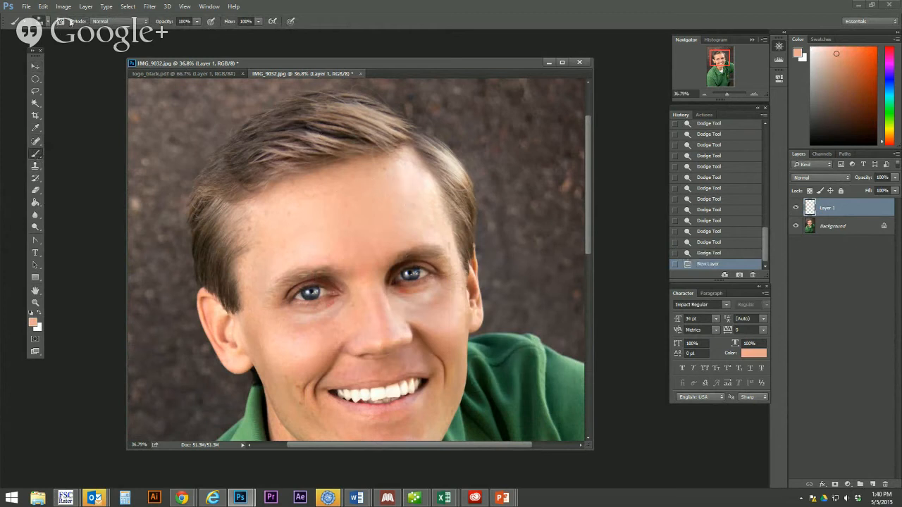
left_click(51, 23)
left_click_drag(94, 53, 105, 53)
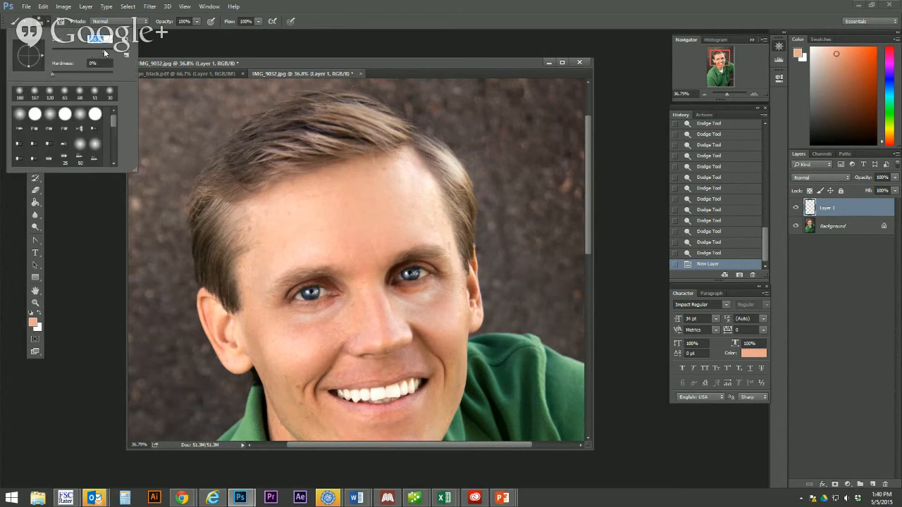
left_click(407, 188)
left_click(409, 162)
left_click(349, 179)
left_click(304, 205)
left_click(271, 219)
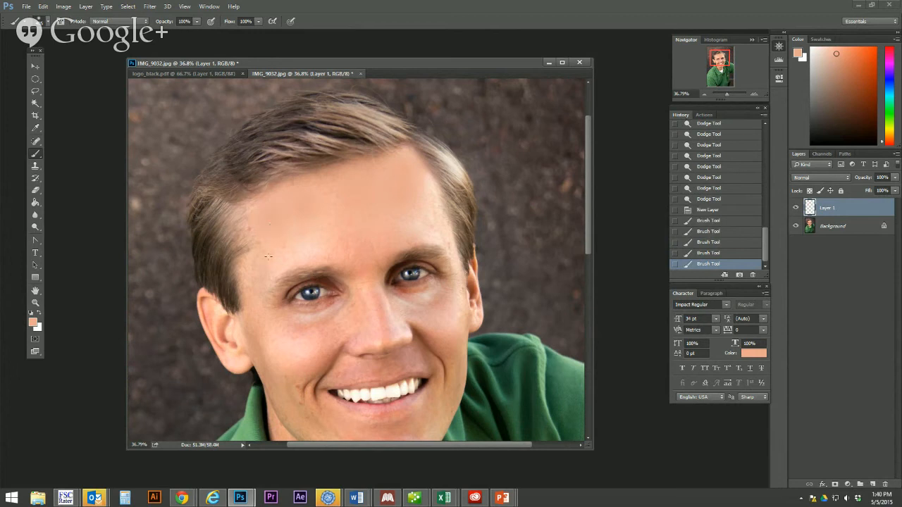
left_click(426, 191)
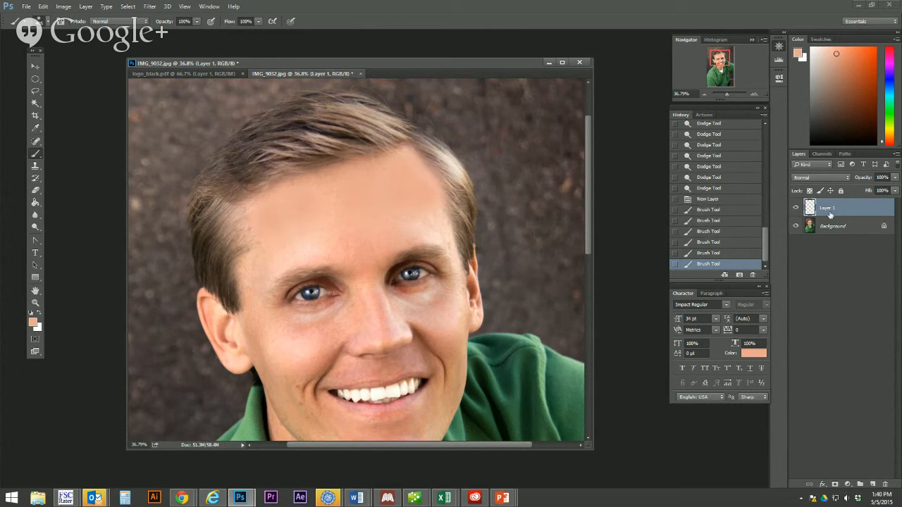
- Set the painted layer's opacity to 25% and switch its visibility off and on to compare the forehead
left_click(895, 178)
left_click_drag(892, 190, 859, 189)
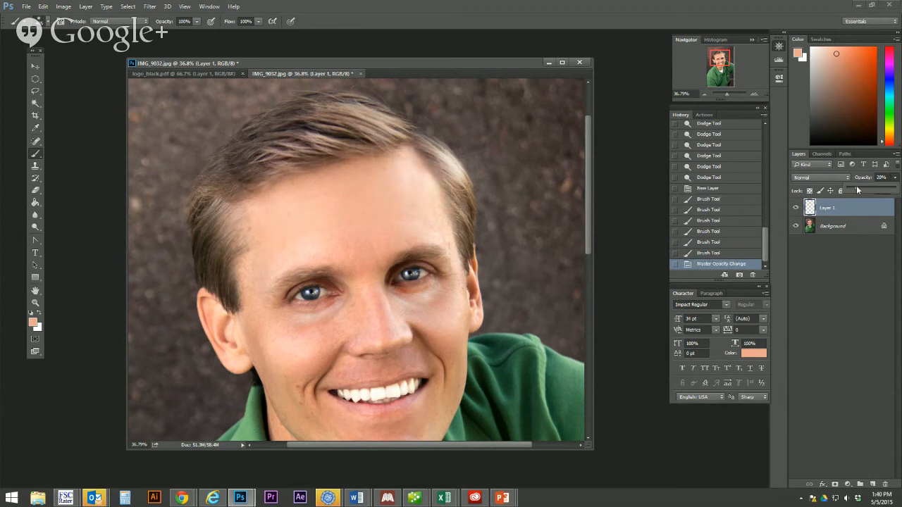
left_click(795, 207)
left_click(795, 208)
left_click_drag(726, 94, 727, 94)
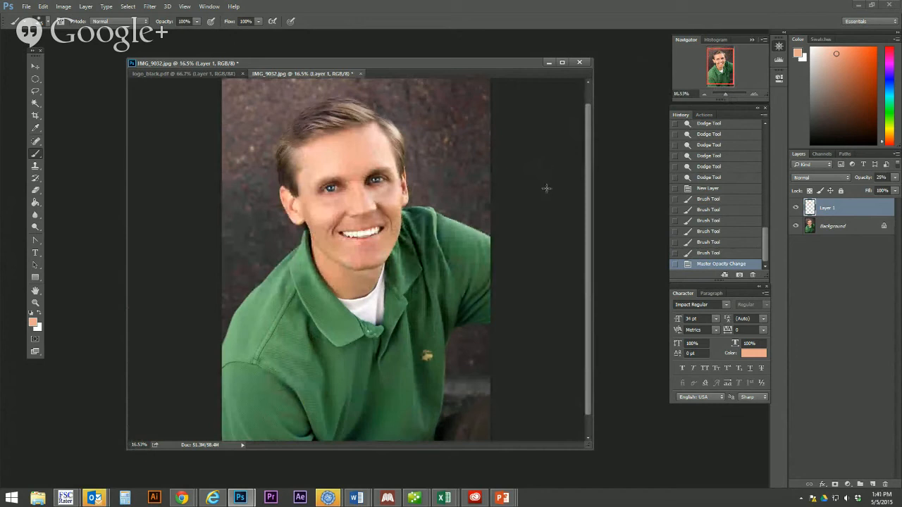
left_click_drag(588, 140, 587, 116)
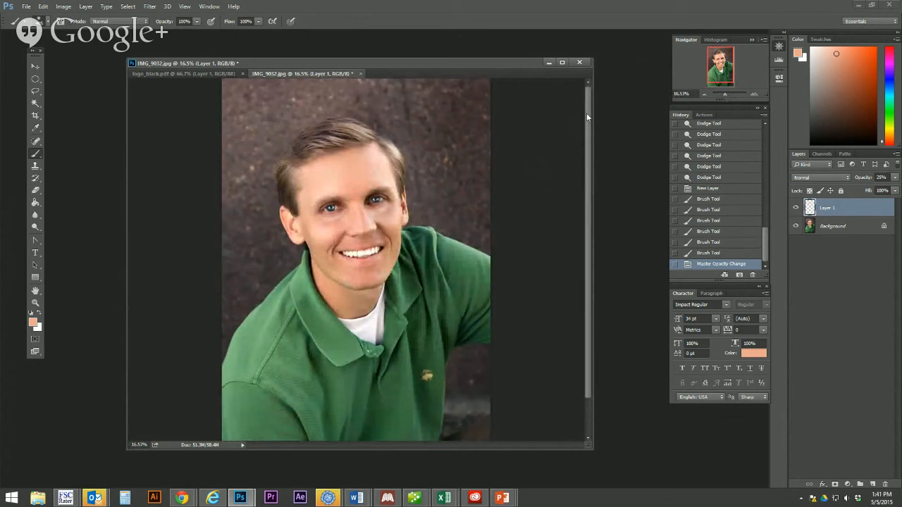
- Step the portrait back to its opening snapshot and forward to the latest opacity change to compare before and after
left_click_drag(772, 243, 770, 129)
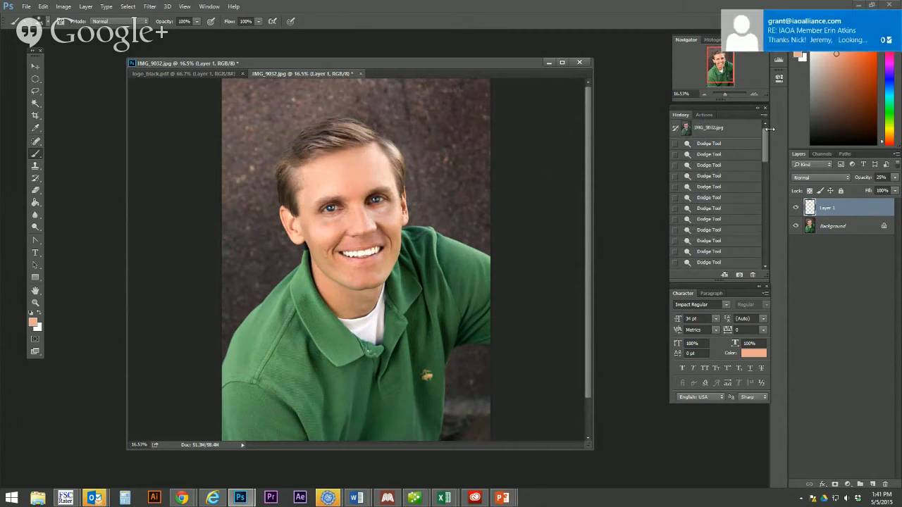
left_click(712, 133)
scroll(725, 242, "down", 5)
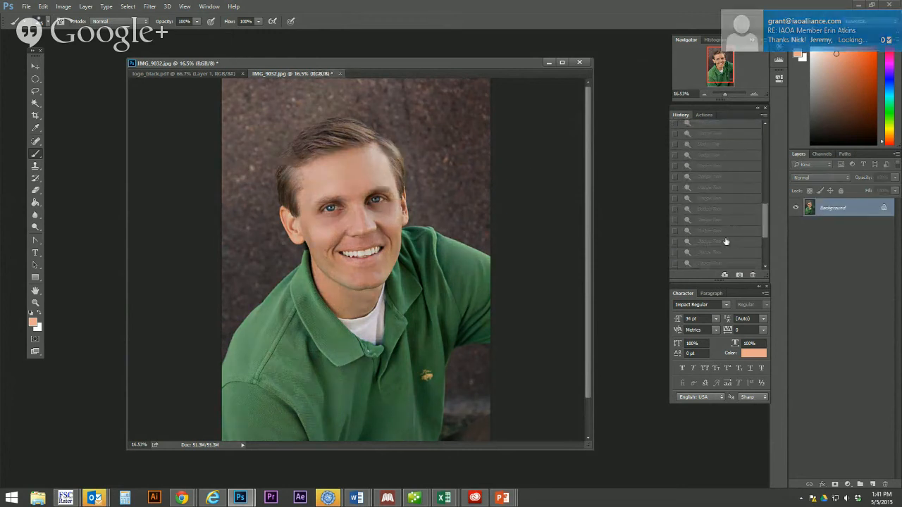
left_click(714, 265)
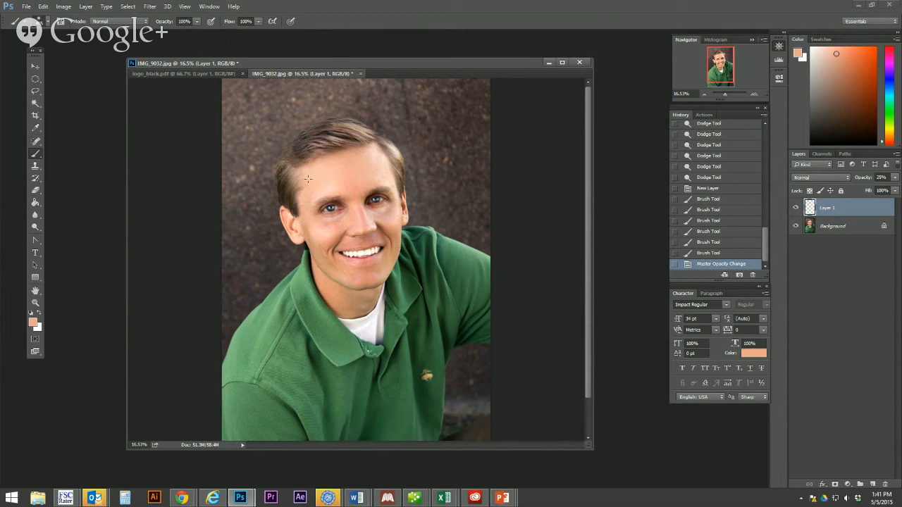
- Activate the Move tool and create a new 612 x 612 pixel RGB document at 72 pixels/inch with a white background
left_click(35, 66)
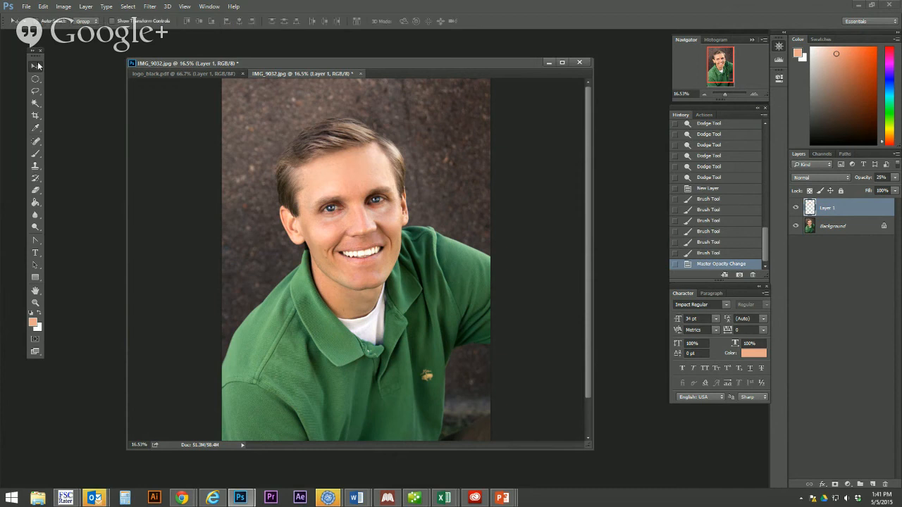
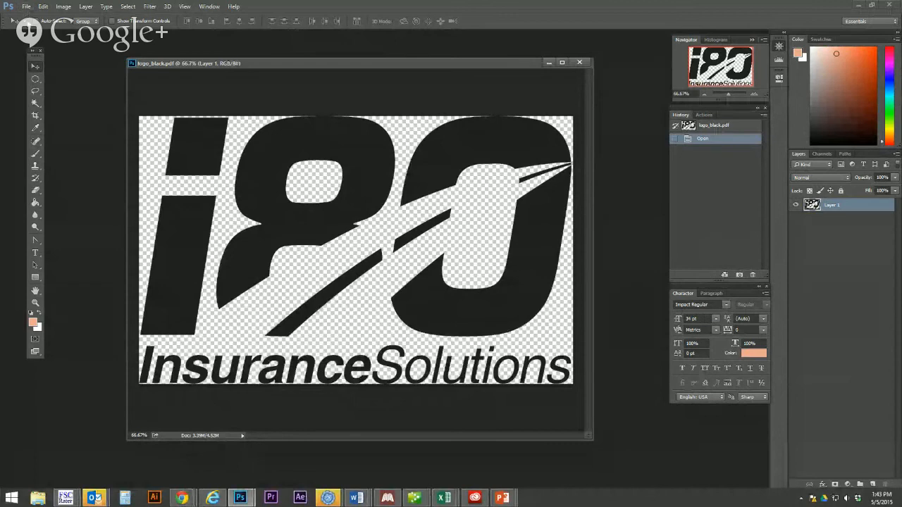
left_click(28, 8)
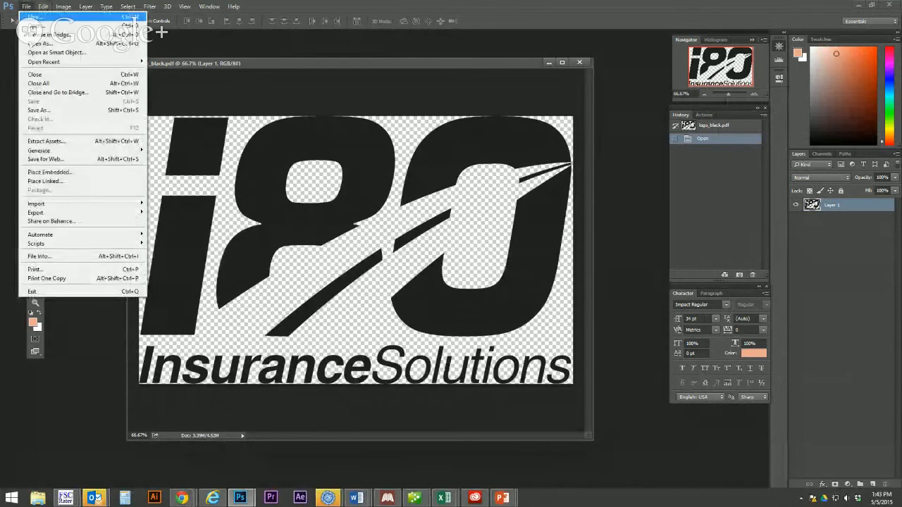
left_click(33, 15)
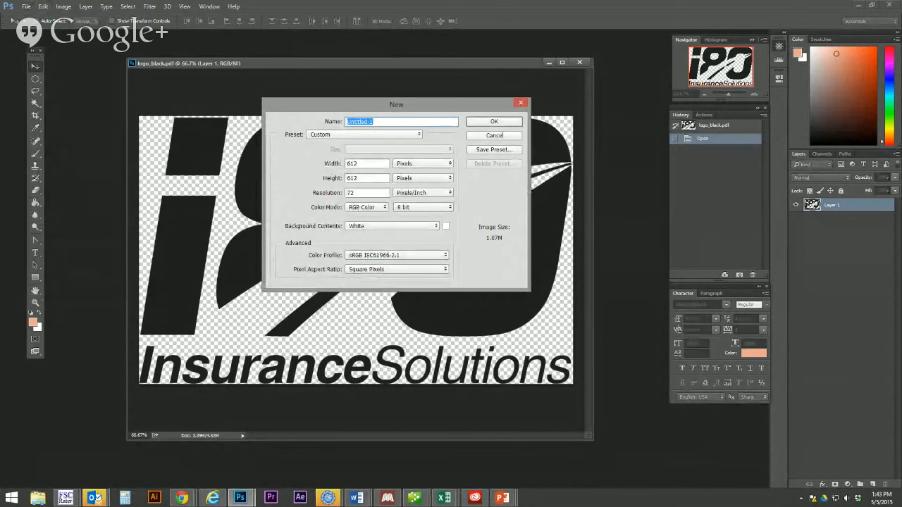
key("alt+Tab")
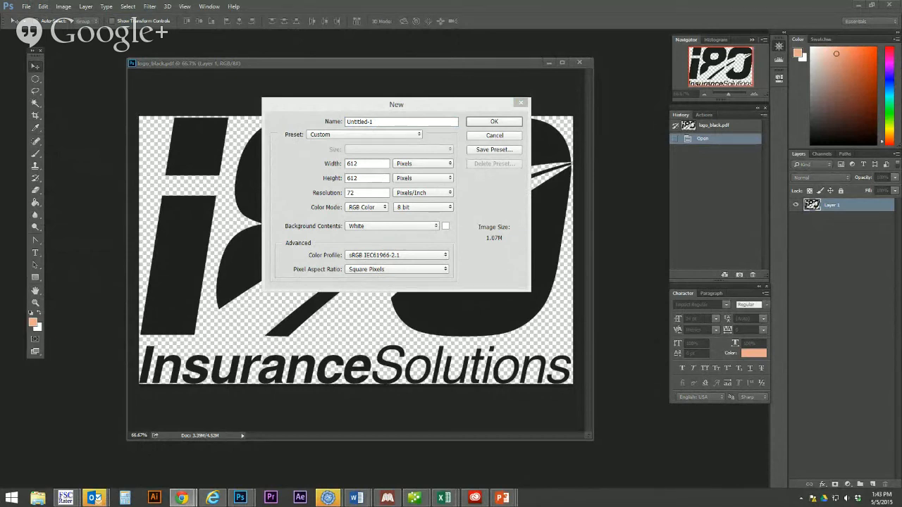
left_click(497, 123)
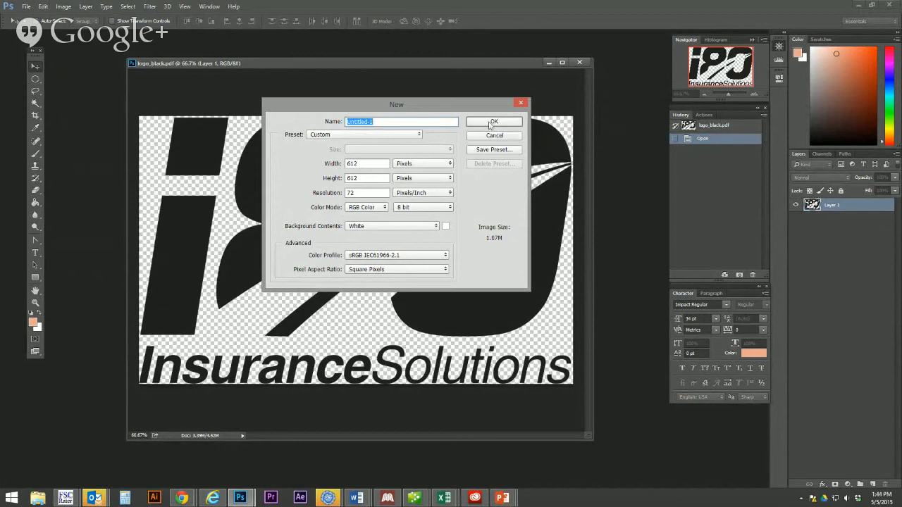
left_click(491, 124)
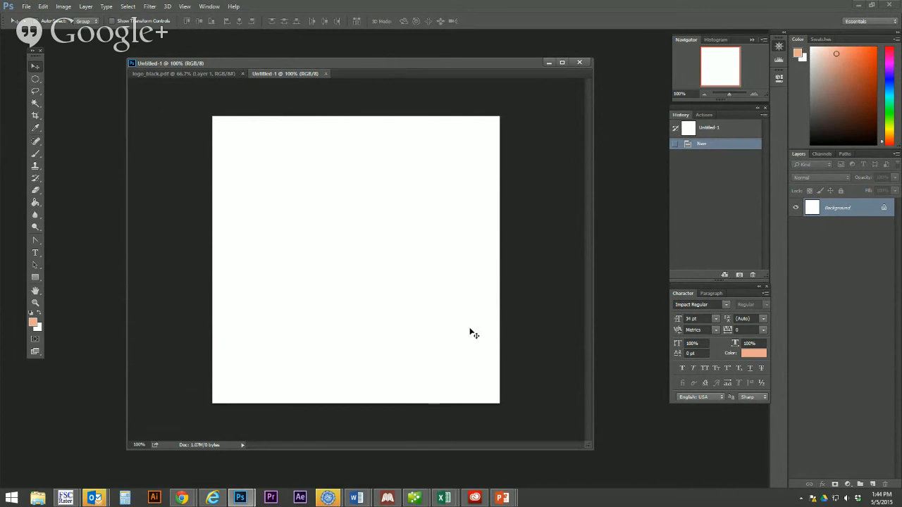
- Float logo_black.pdf in its own window and copy its logo layer into the new blank document
left_click(202, 74)
mouse_move(202, 76)
left_mouse_down()
mouse_move(245, 77)
mouse_move(288, 157)
mouse_move(552, 120)
mouse_move(578, 107)
left_mouse_up()
left_click_drag(582, 206, 242, 180)
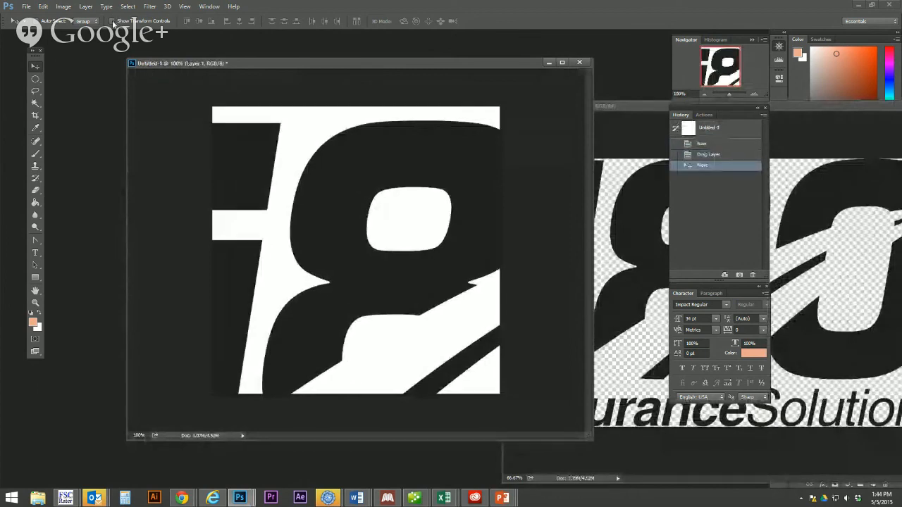
- Scale the logo down proportionally to about 39%, apply the transform, and centre it on the white canvas
left_click_drag(146, 122, 355, 228)
left_click_drag(398, 281, 288, 224)
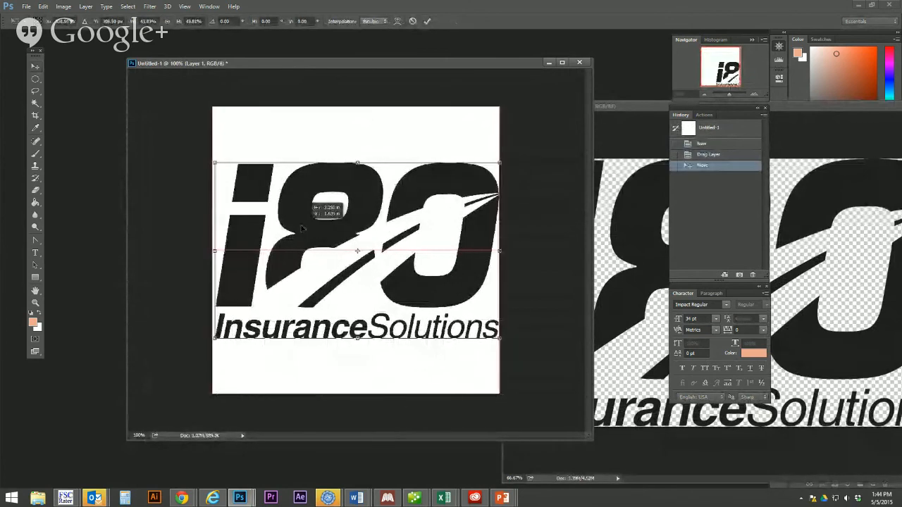
left_click_drag(497, 162, 467, 183)
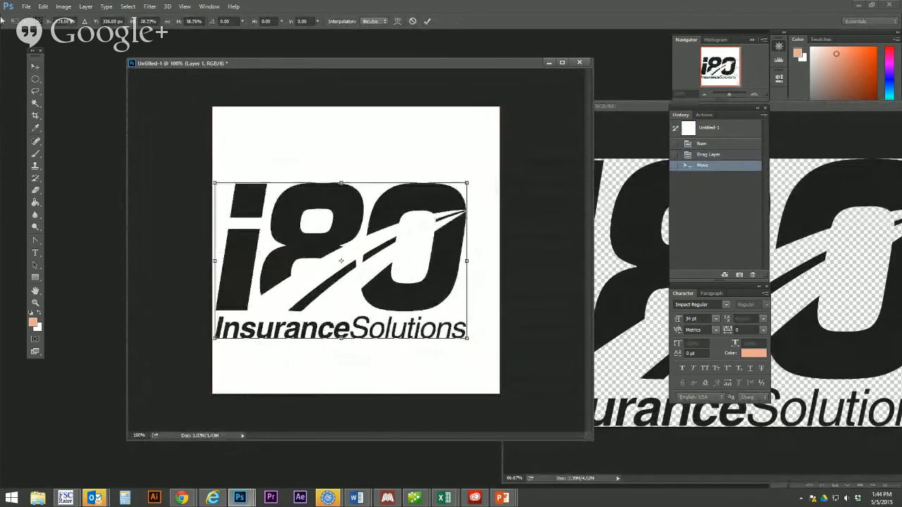
left_click(35, 66)
left_click(407, 183)
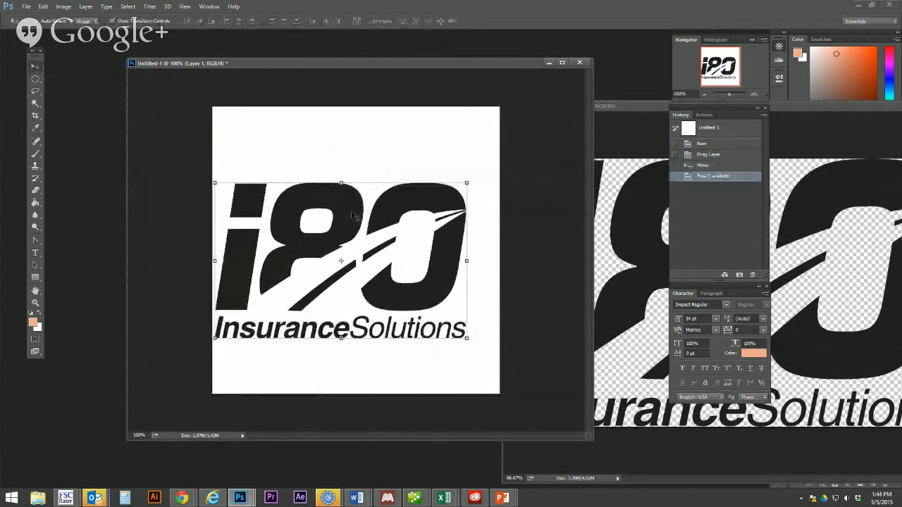
left_click_drag(352, 215, 373, 205)
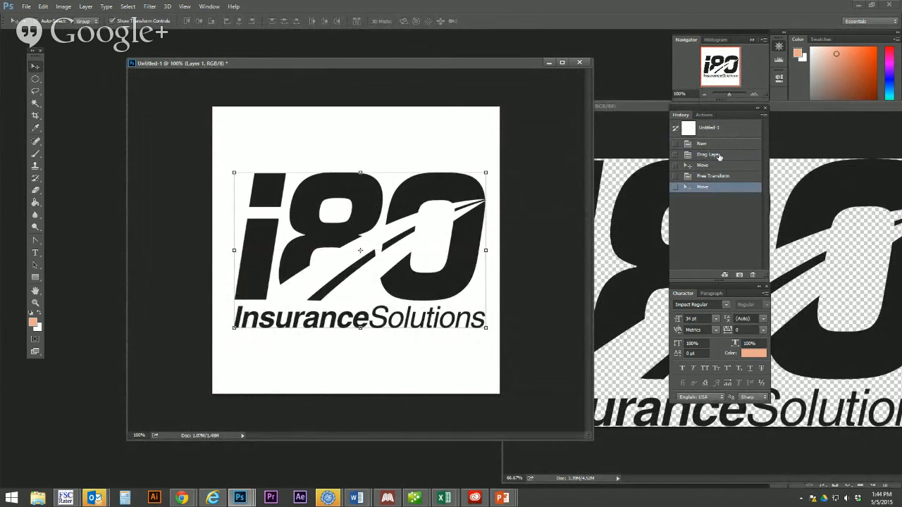
- Close the logo_black.pdf document and delete the white Background layer beneath the logo in the new document
left_click(886, 161)
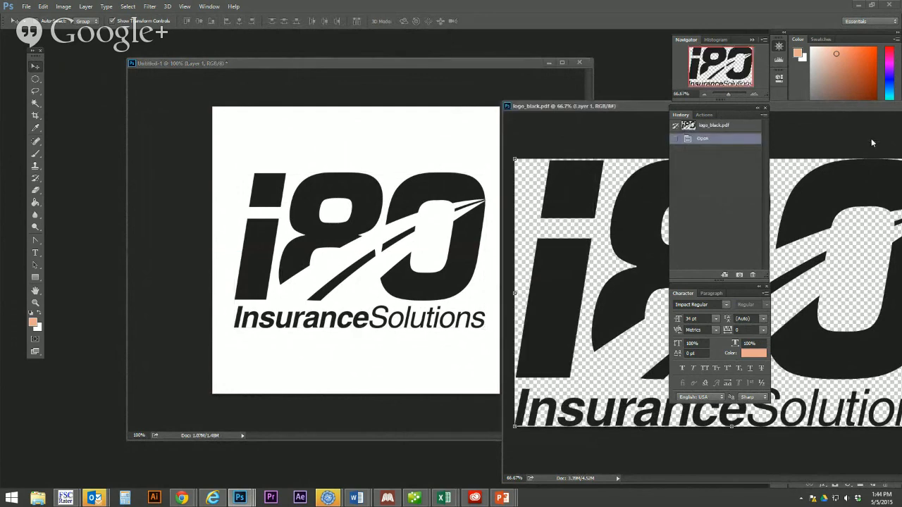
left_click_drag(868, 109, 542, 129)
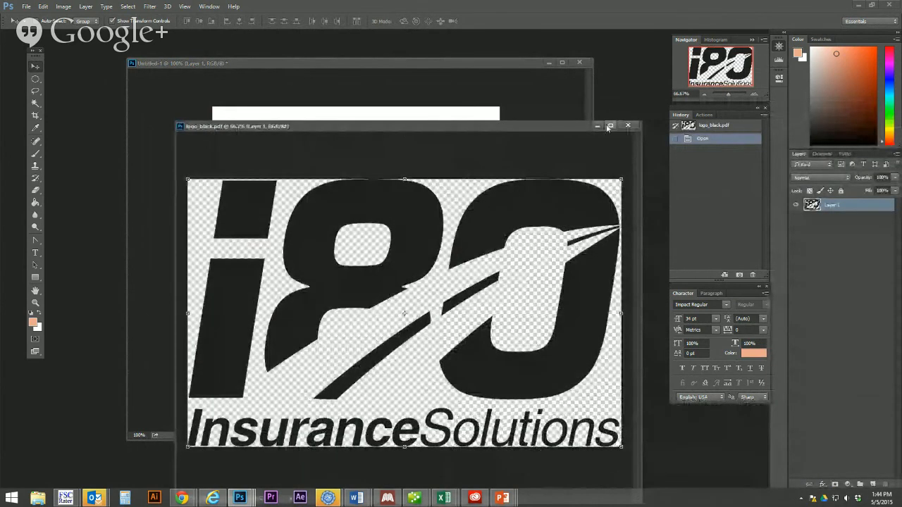
left_click(628, 125)
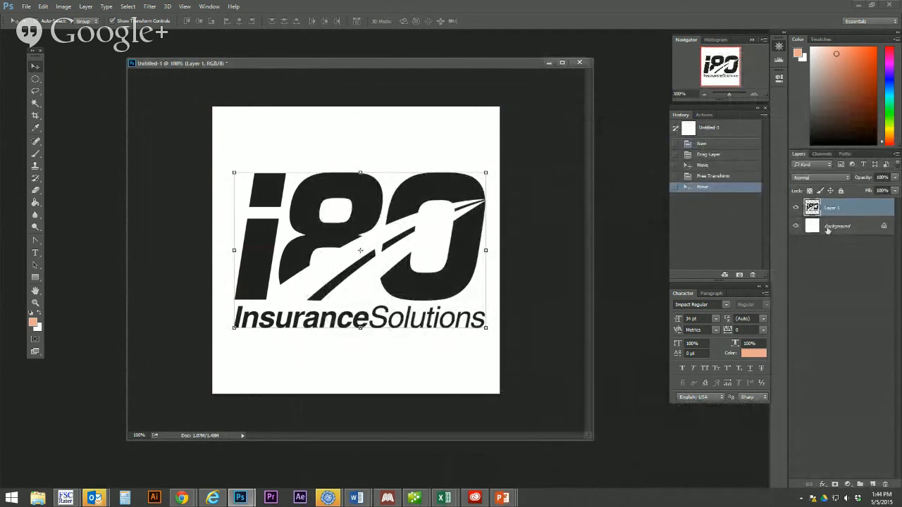
left_click_drag(842, 228, 885, 485)
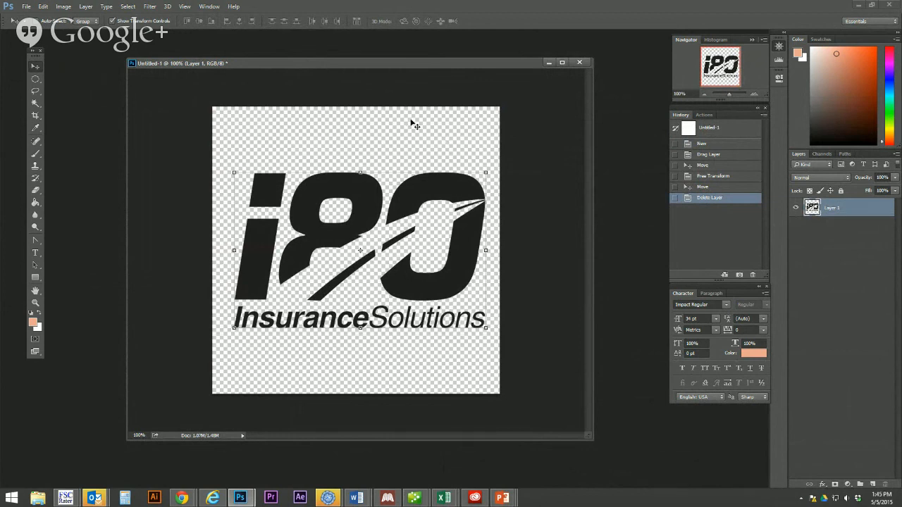
- Choose PNG as the format for saving the transparent logo, and leave without saving
left_click(26, 6)
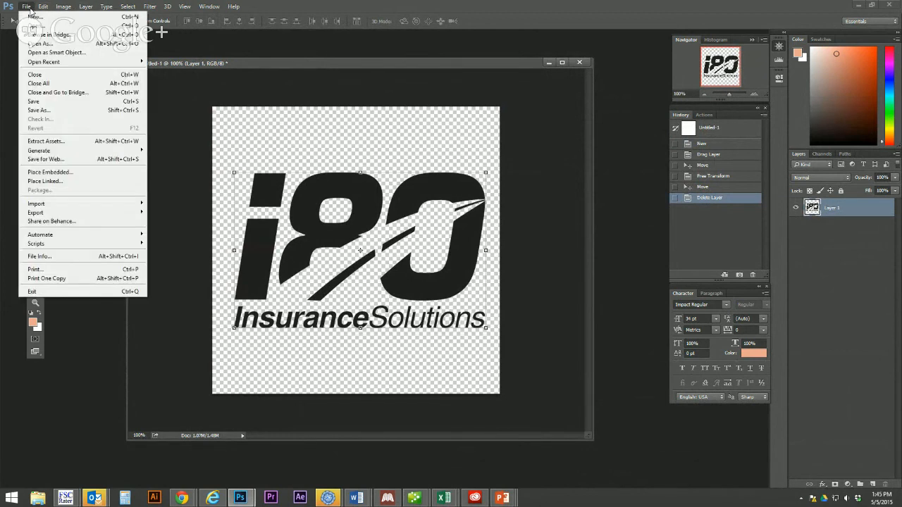
left_click(75, 112)
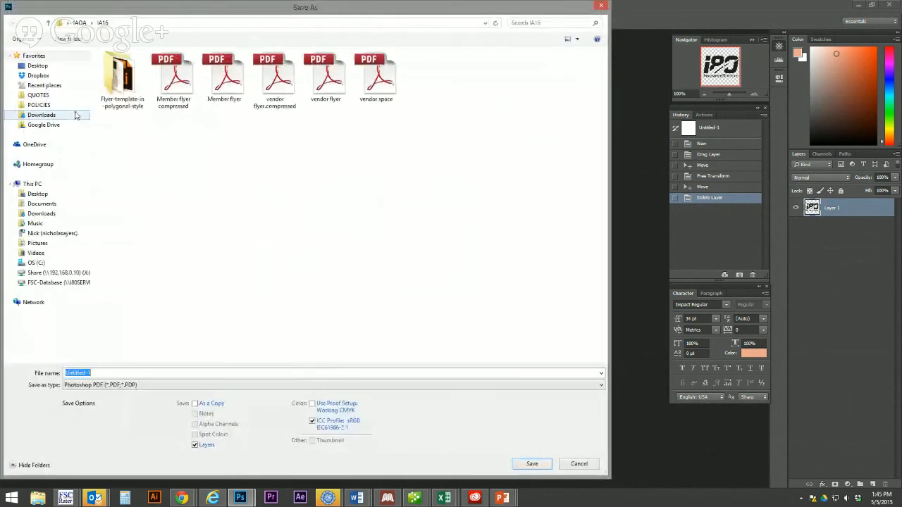
left_click(150, 385)
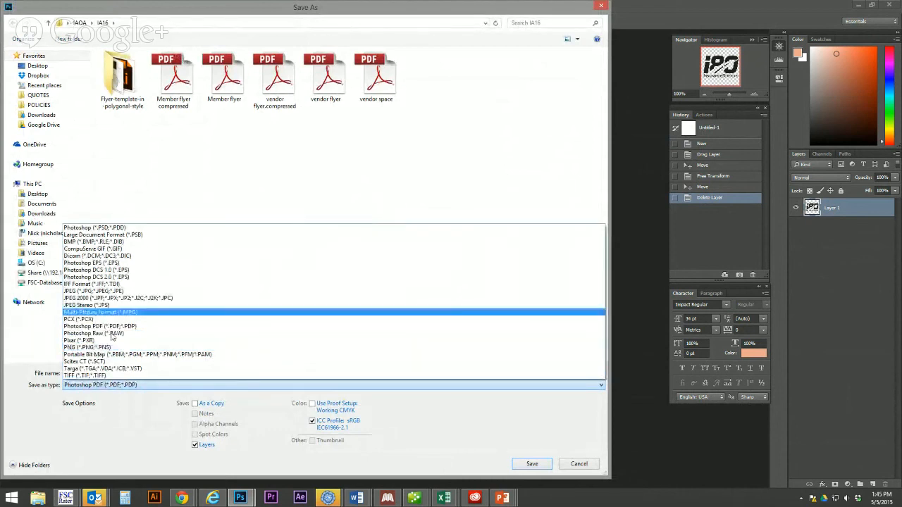
left_click(94, 348)
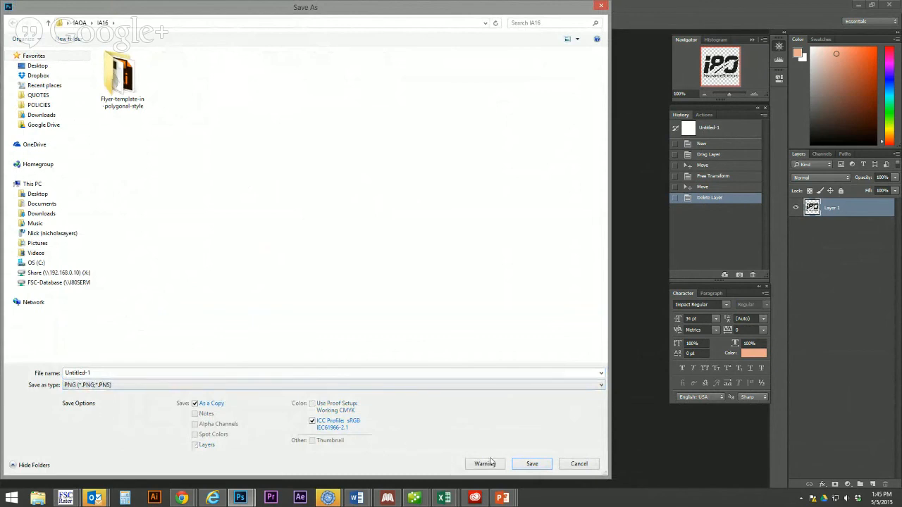
left_click(579, 464)
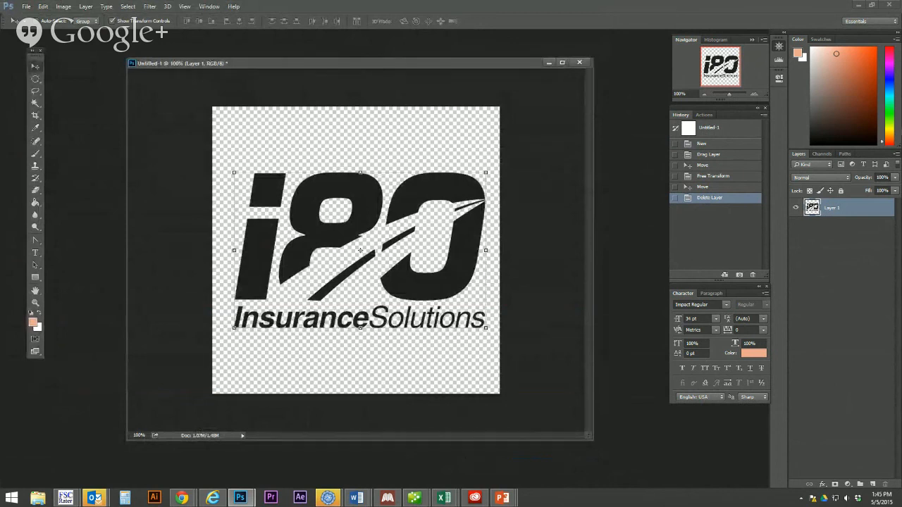
key("alt+Tab")
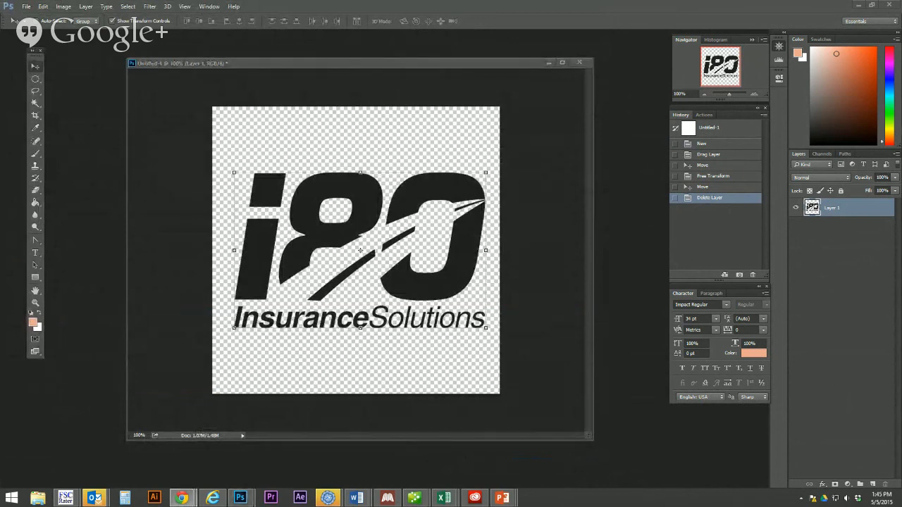